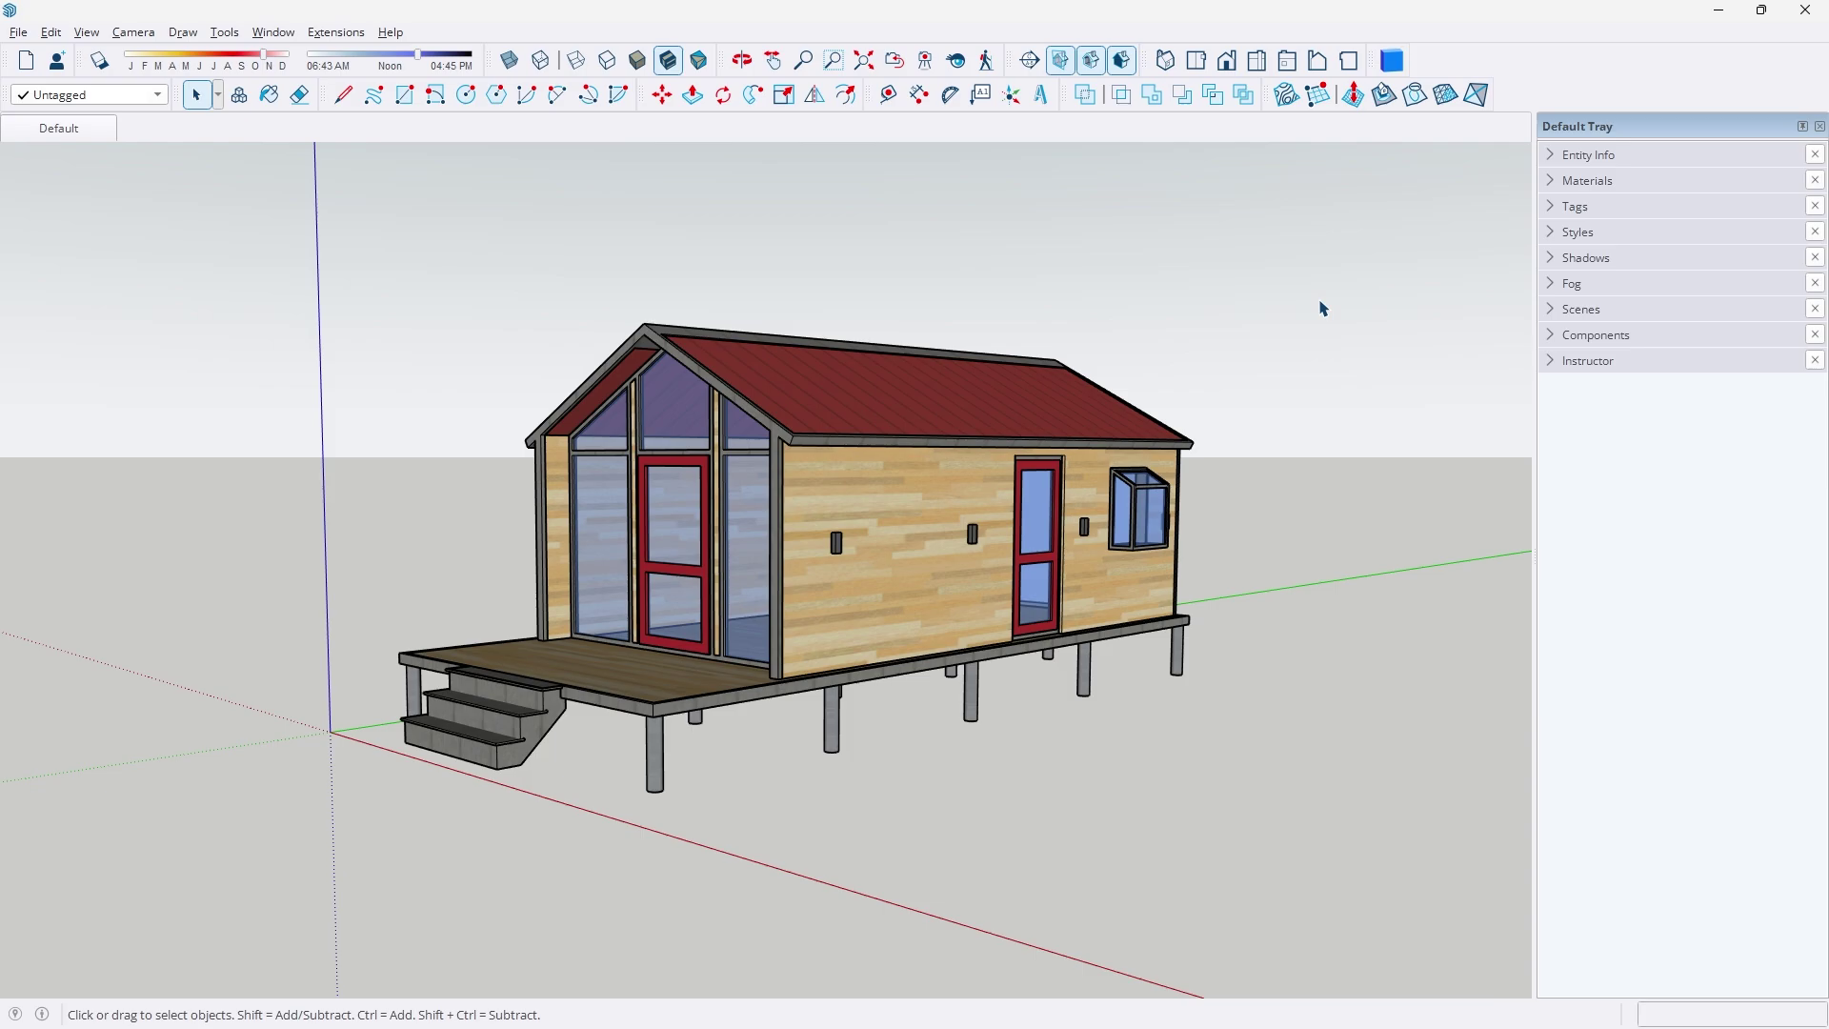
# - Switch to Speckle Manager and review the installed and available connectors, including those not available in Manager
pyautogui.hotkey('alt', 'Tab')
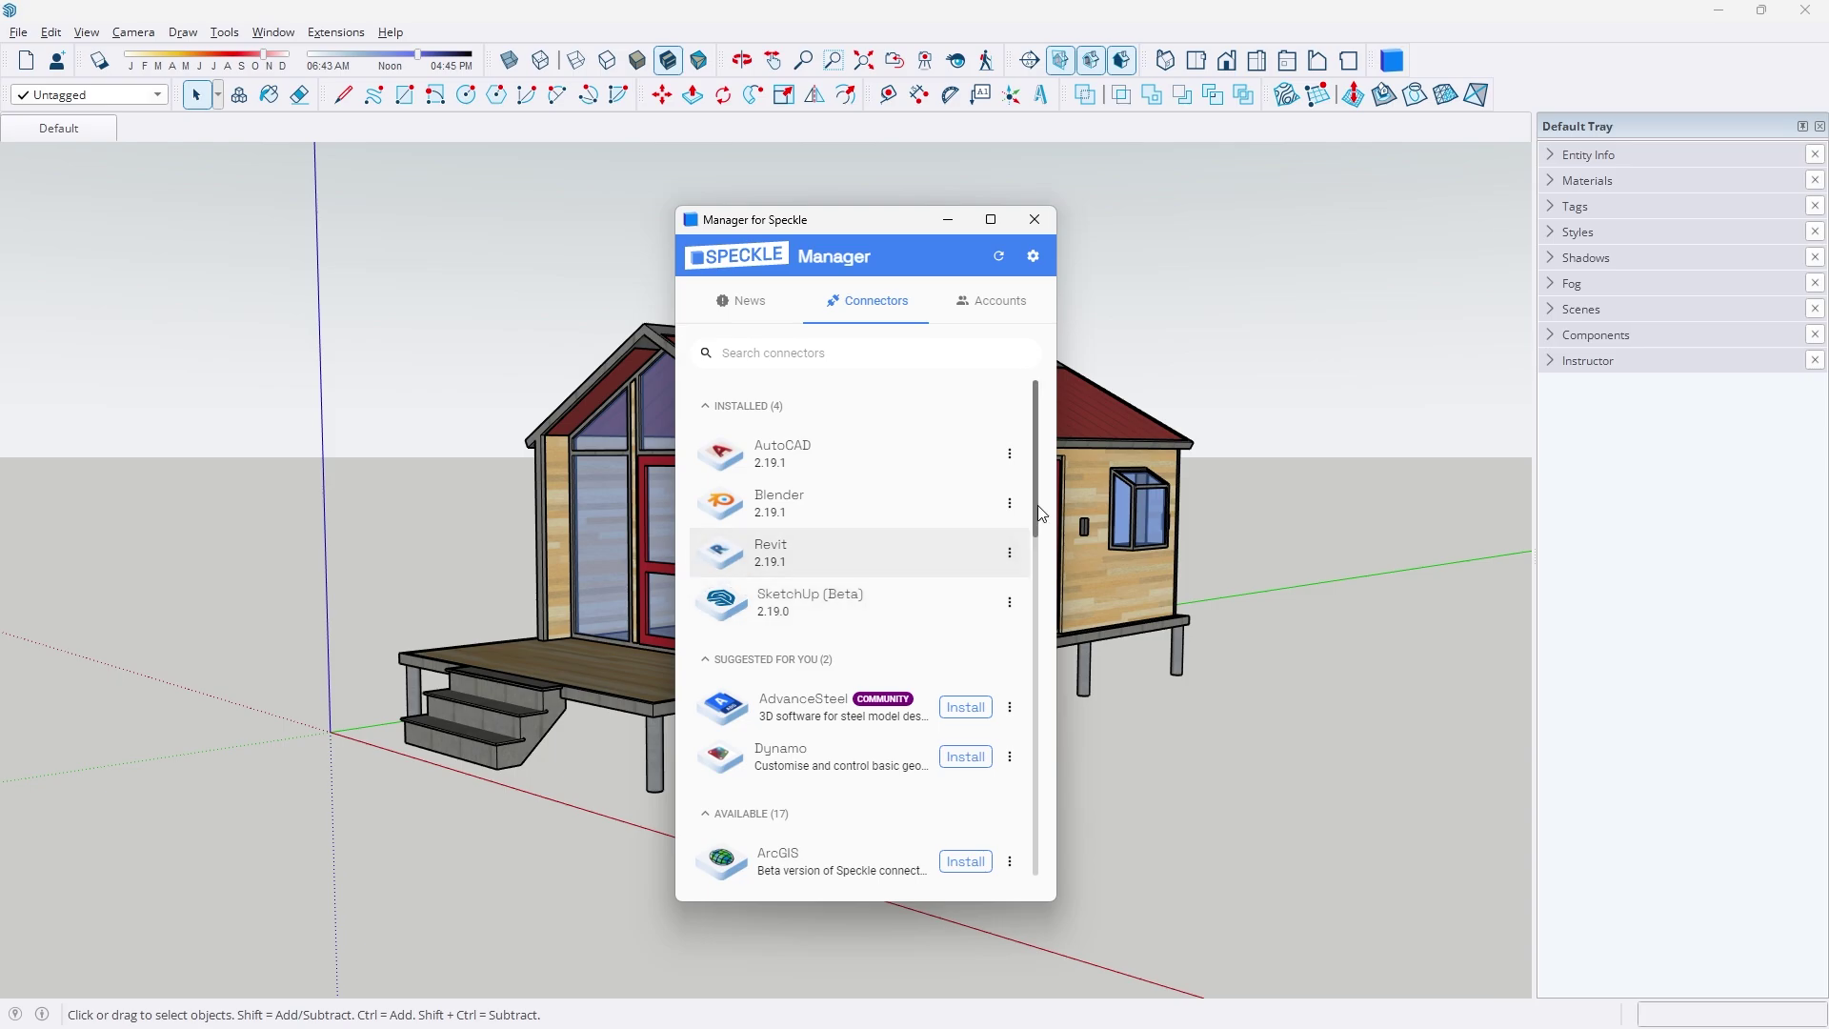
pyautogui.moveTo(1039, 502); pyautogui.dragTo(1029, 652)
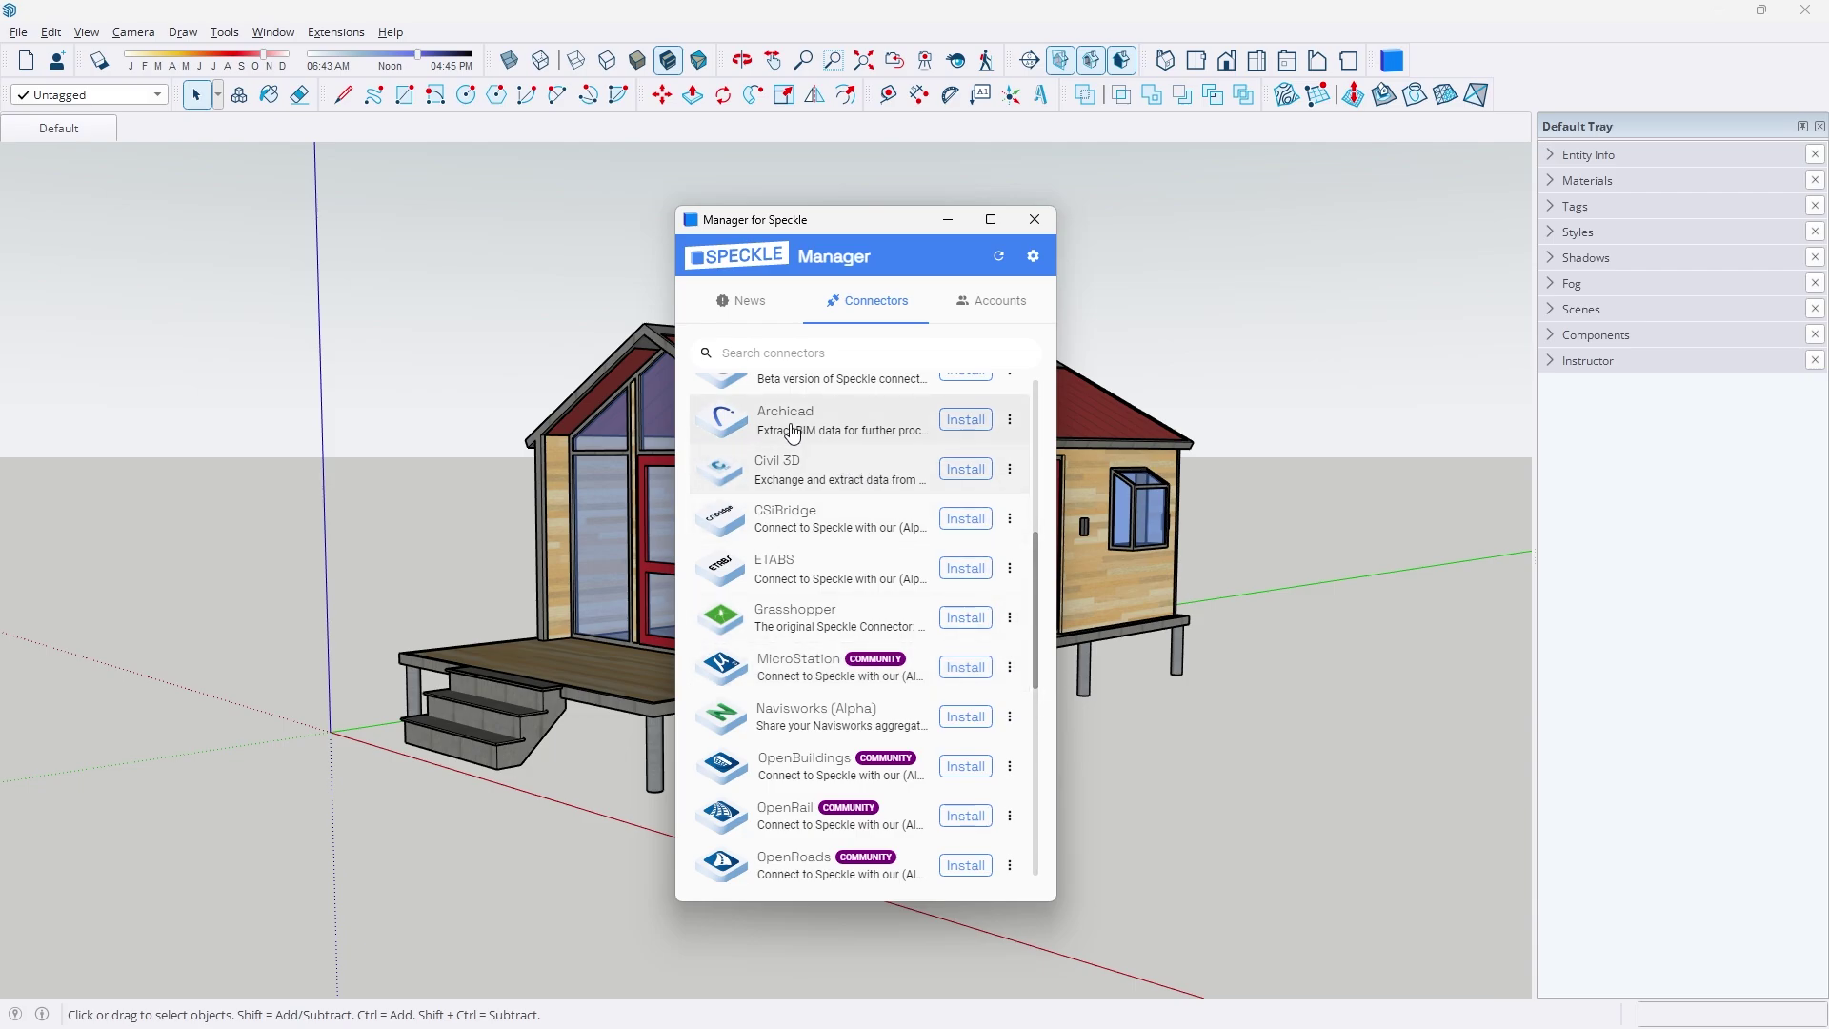
pyautogui.moveTo(1032, 568); pyautogui.dragTo(1030, 857)
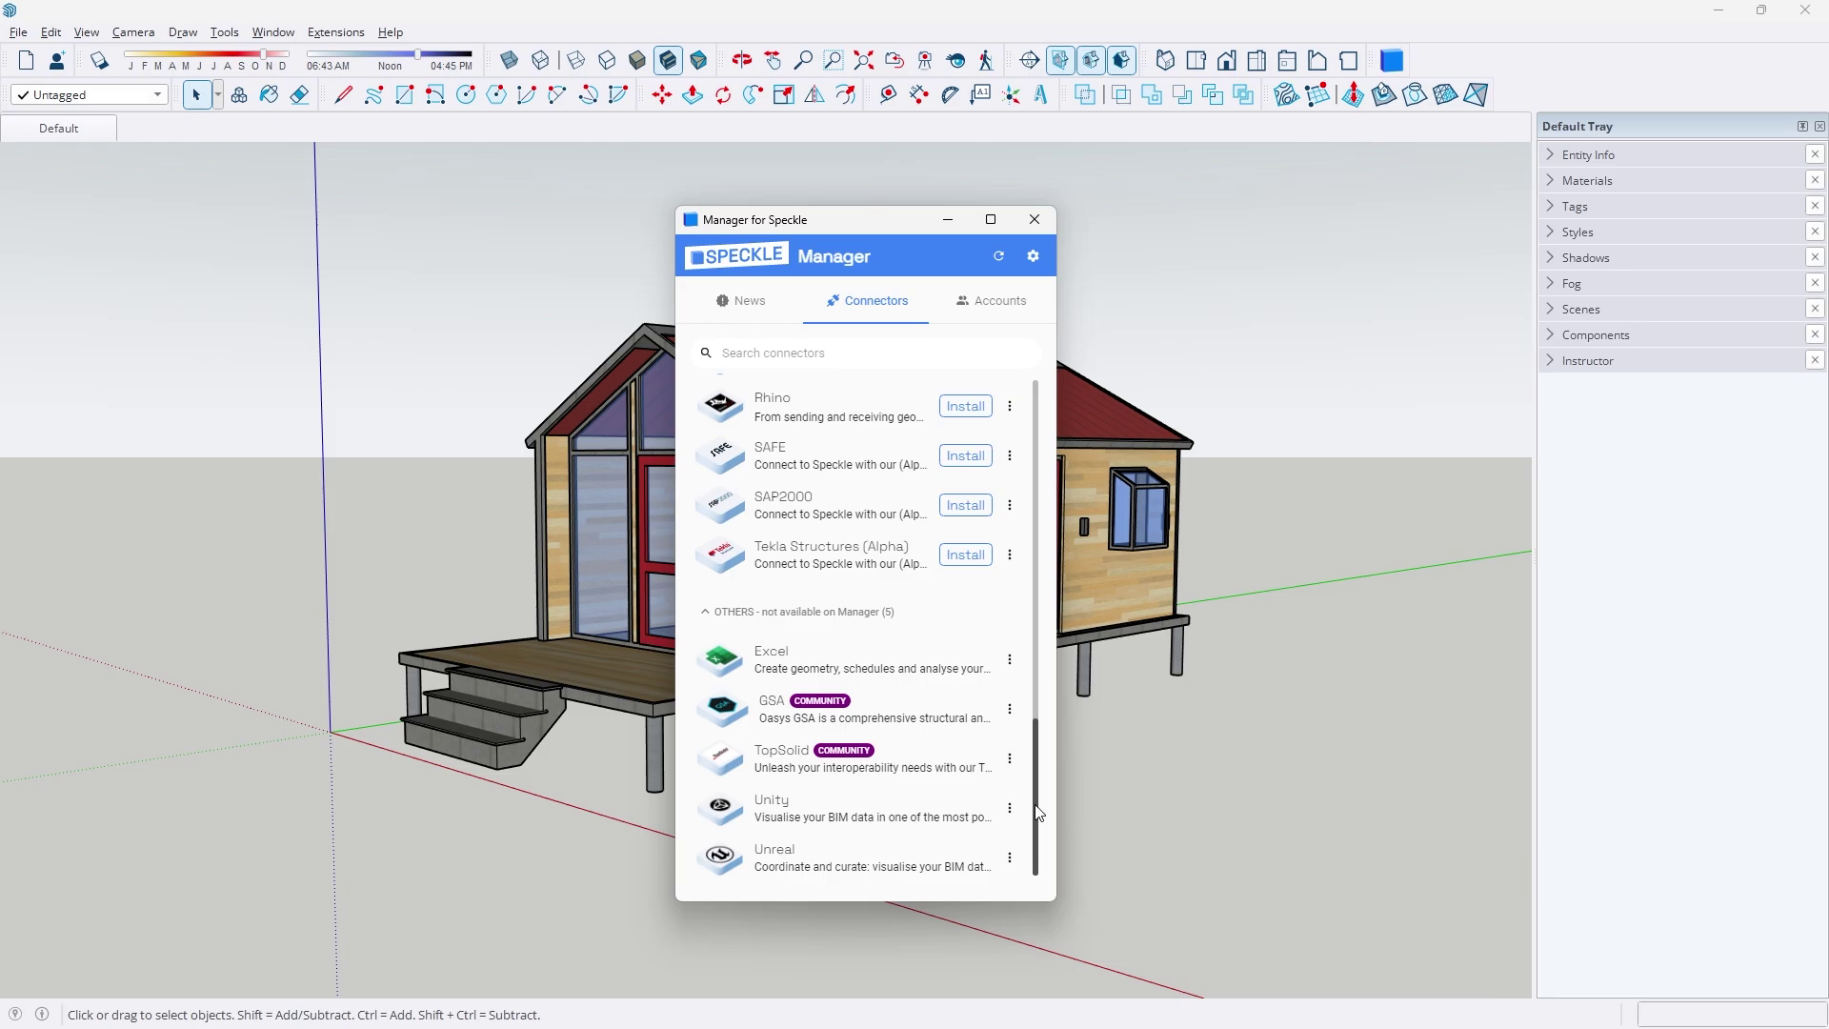
pyautogui.moveTo(1038, 812); pyautogui.dragTo(1038, 474)
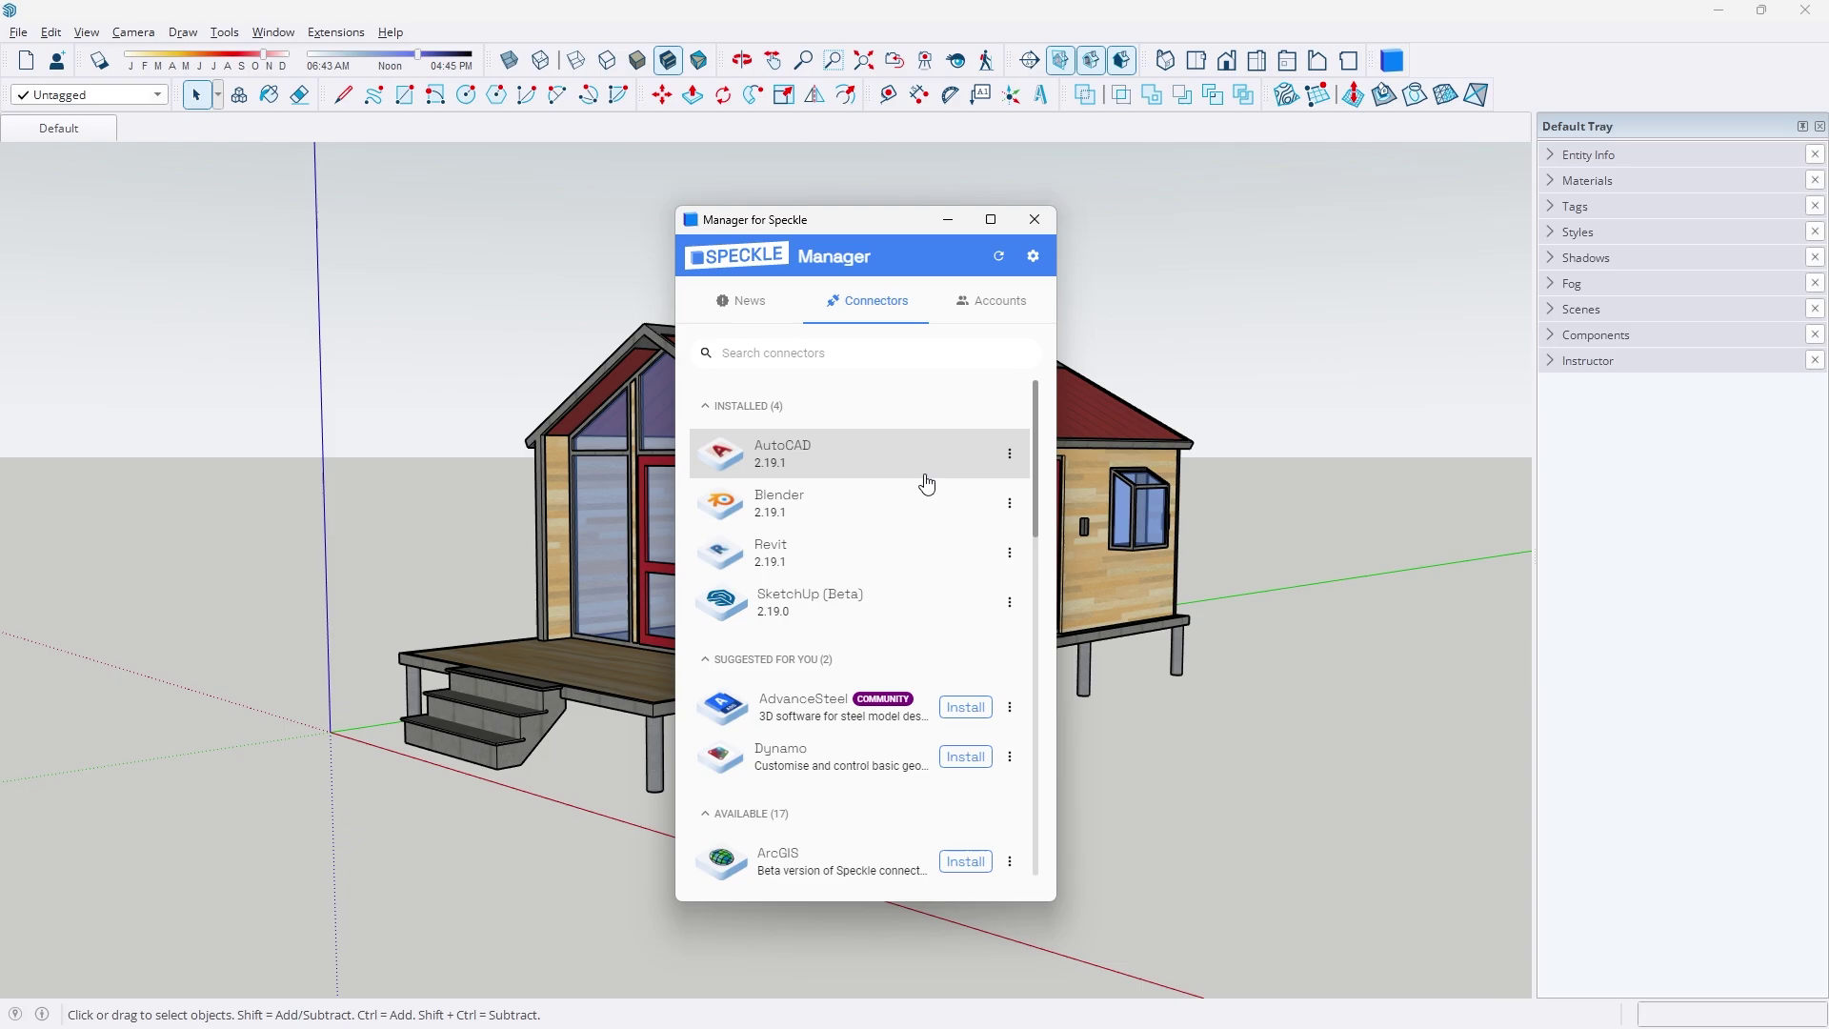
pyautogui.click(1298, 337)
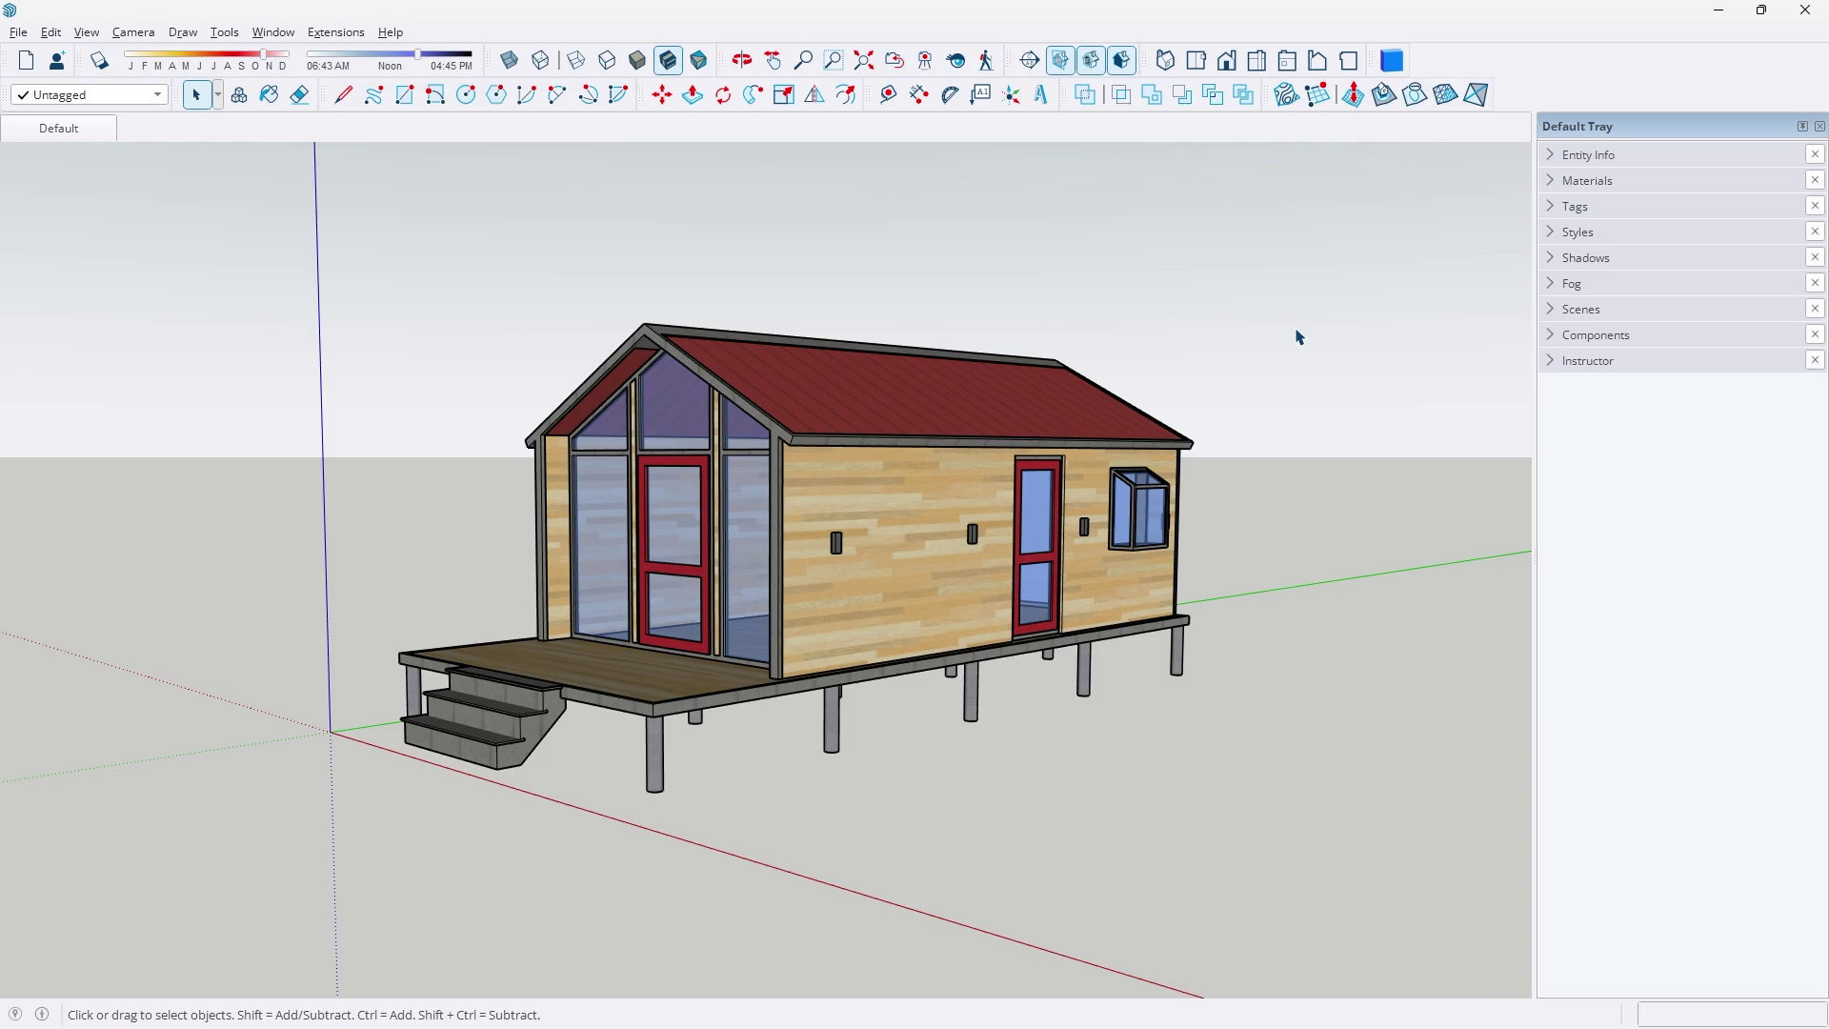
# - Open the Speckle connector in SketchUp and select the entire house model, including the deck, stairs and posts
pyautogui.scroll(-2, 710, 514)
pyautogui.moveTo(821, 467); pyautogui.dragTo(855, 494, button='middle')
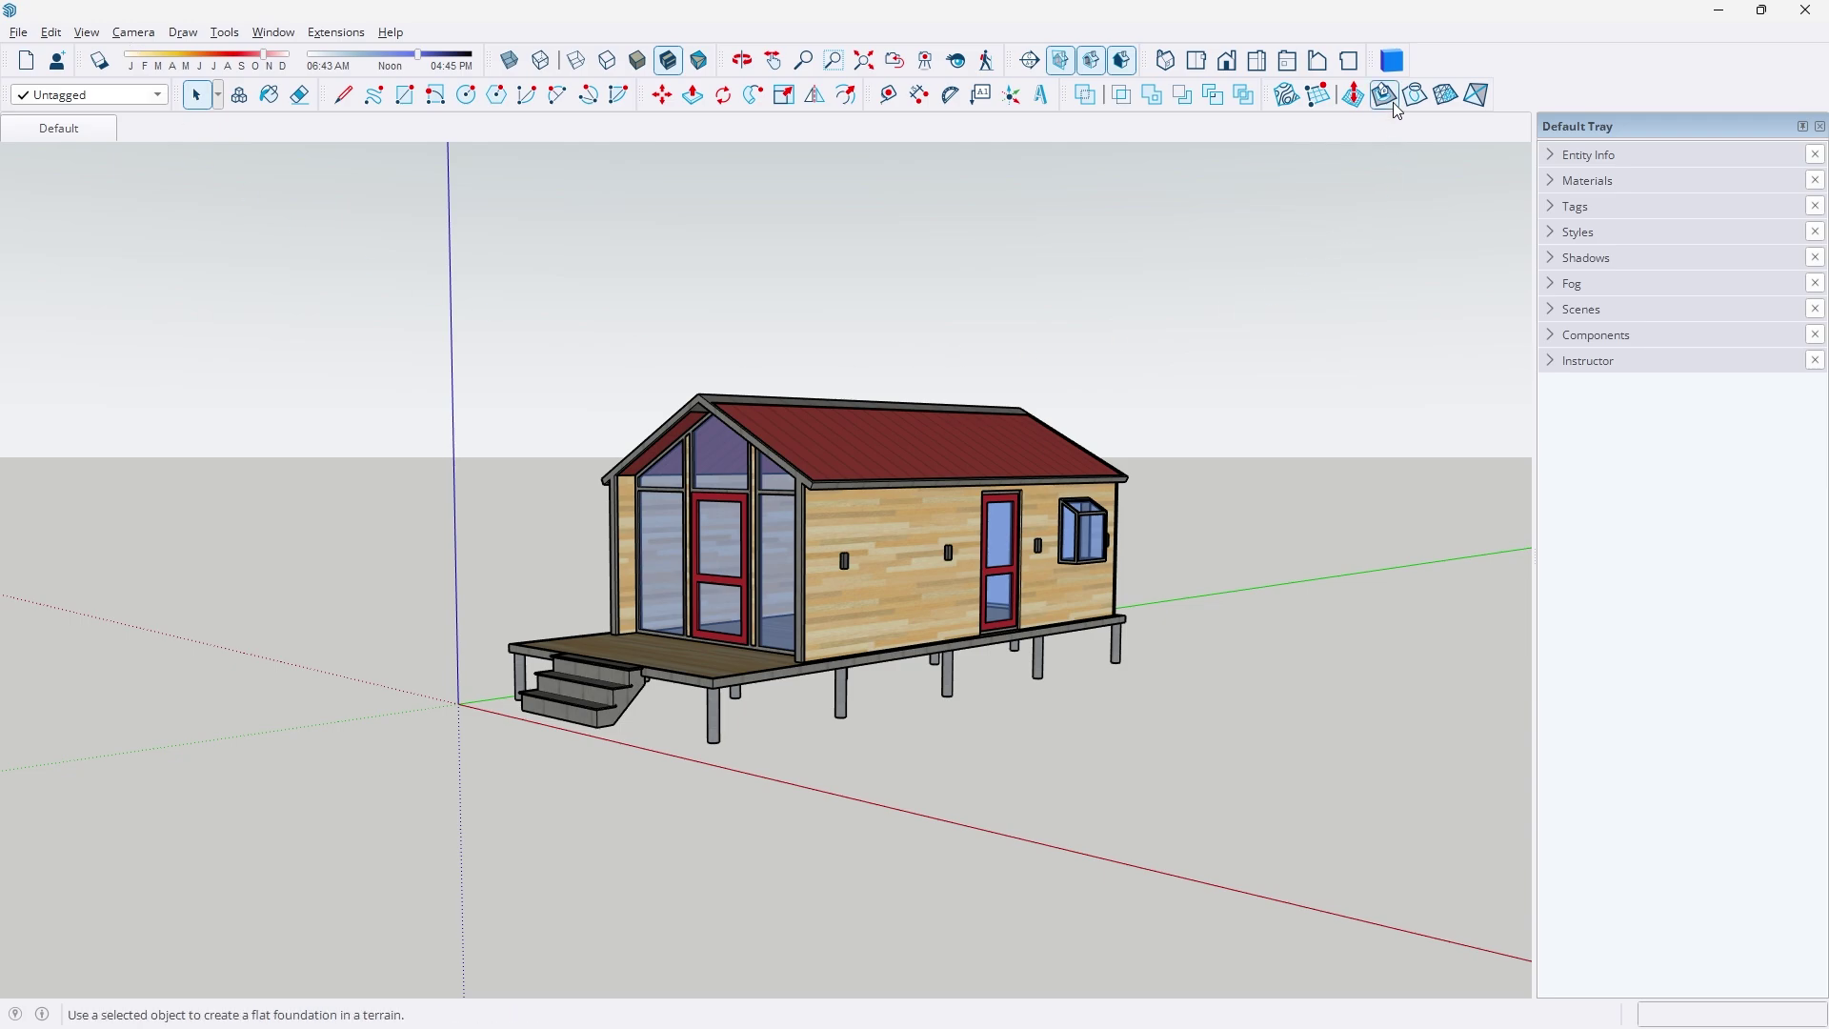
pyautogui.click(1391, 60)
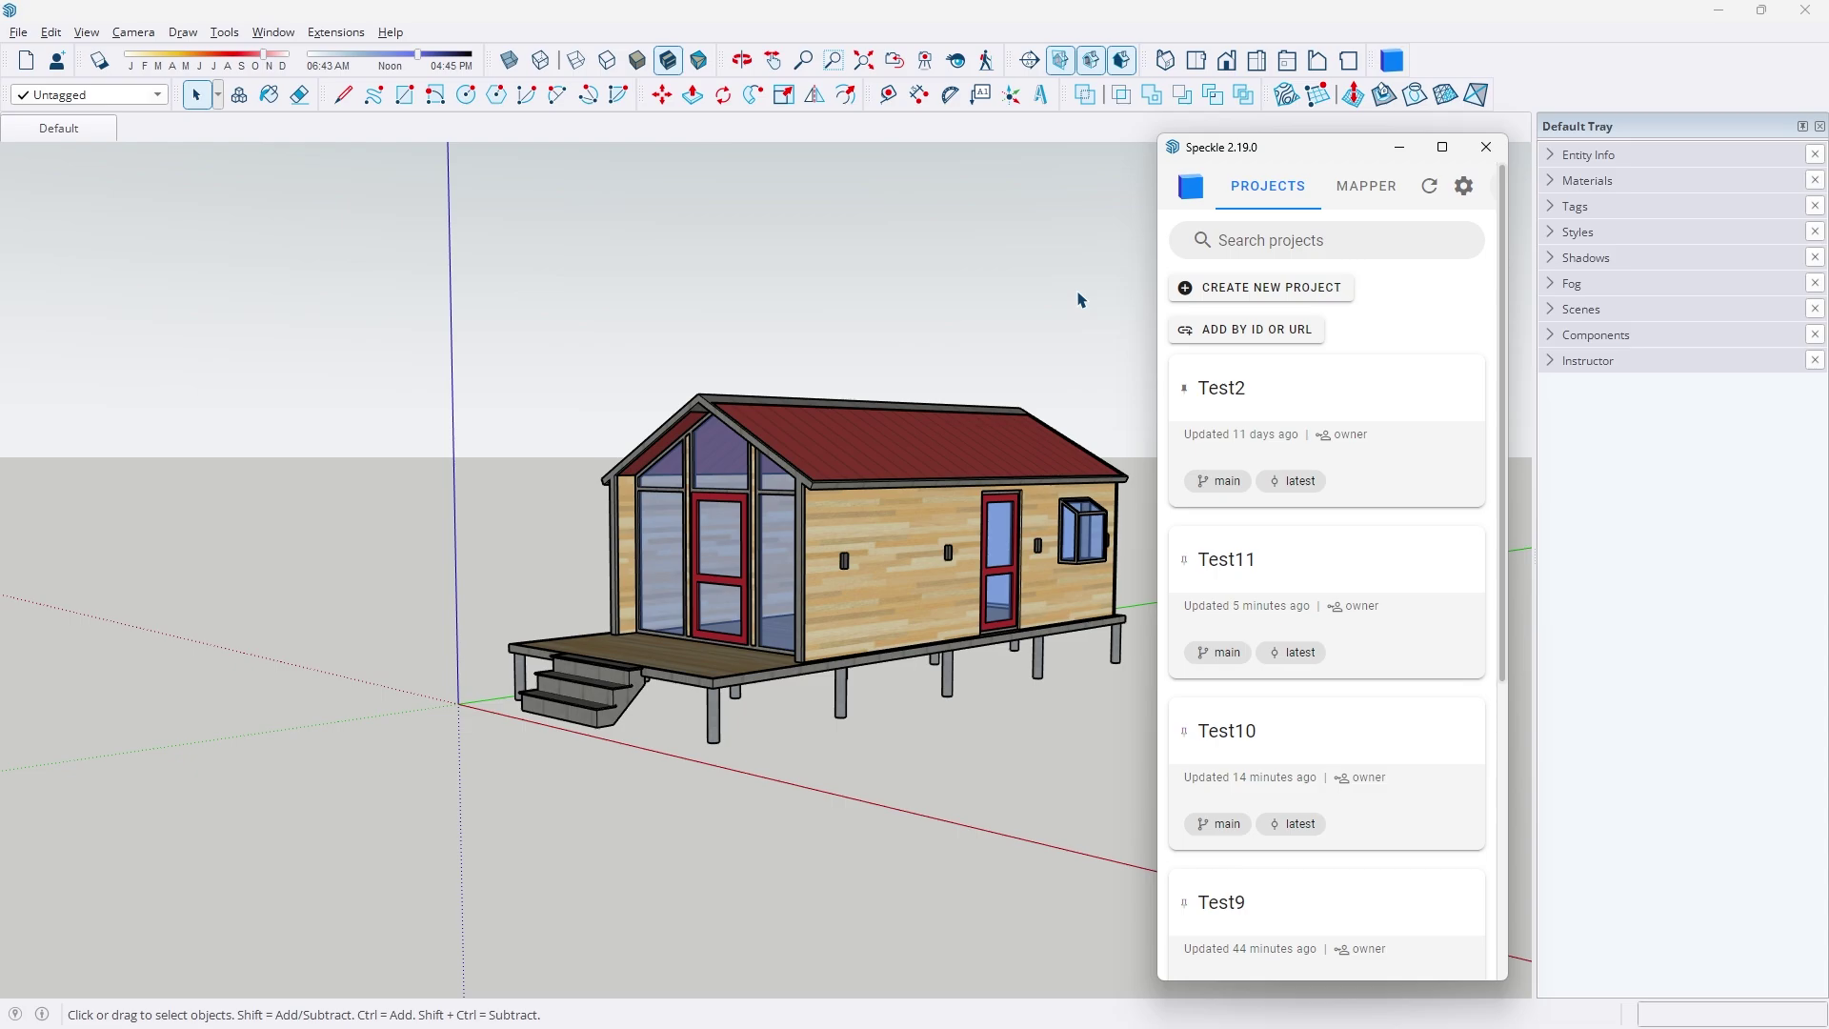
pyautogui.moveTo(947, 391); pyautogui.dragTo(878, 424, button='middle')
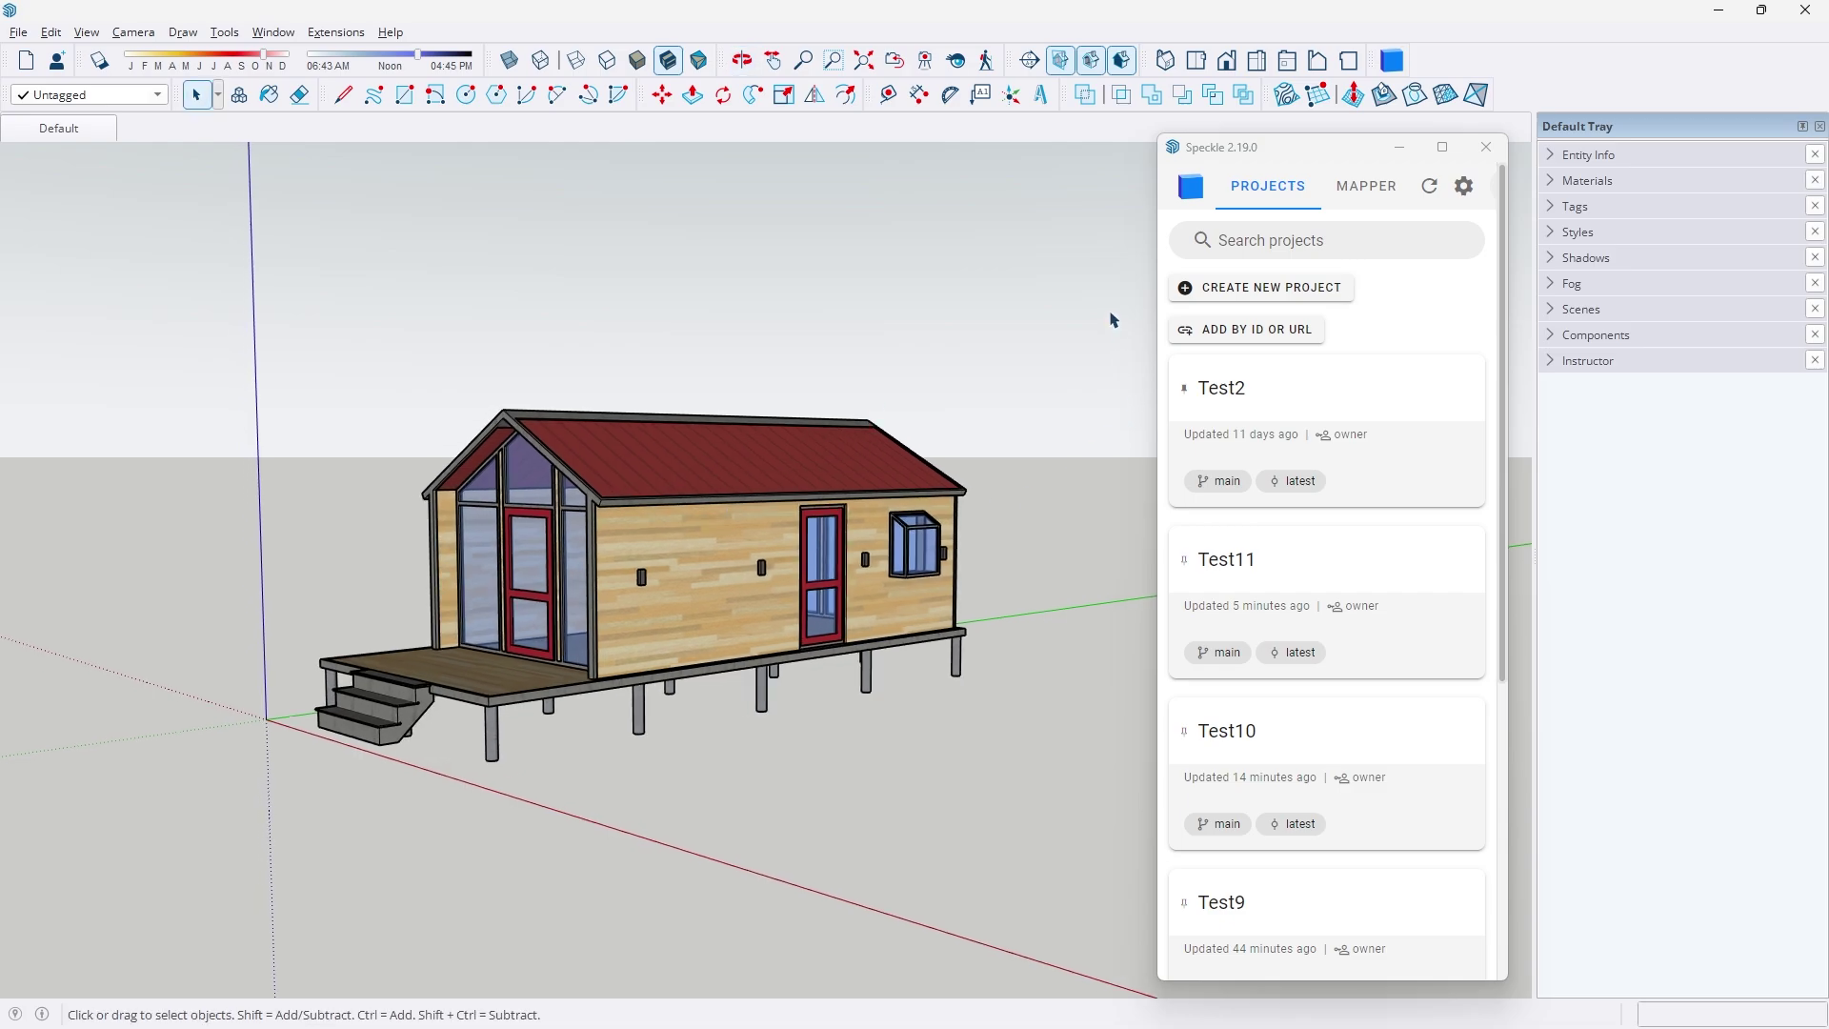
pyautogui.moveTo(1110, 319); pyautogui.dragTo(121, 876)
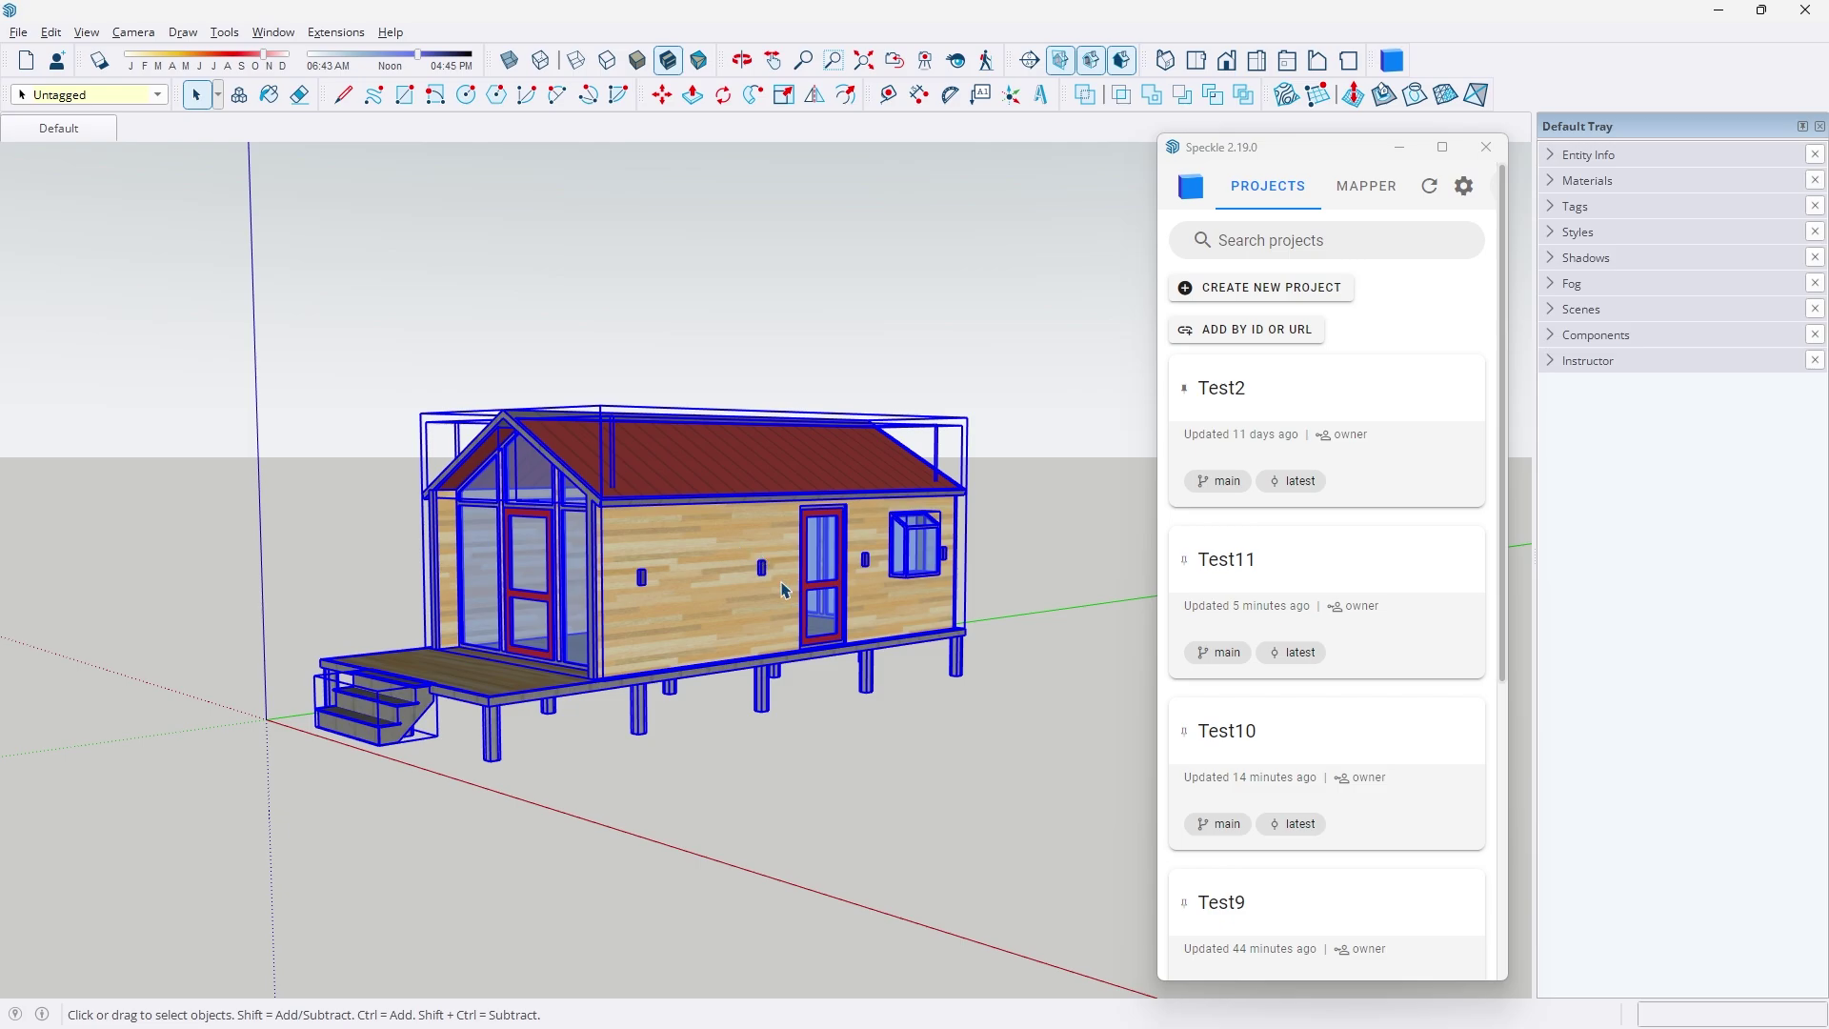
# - Create a new Speckle project named Test12 and send the selected house to it
pyautogui.moveTo(1291, 371)
pyautogui.click(1282, 288)
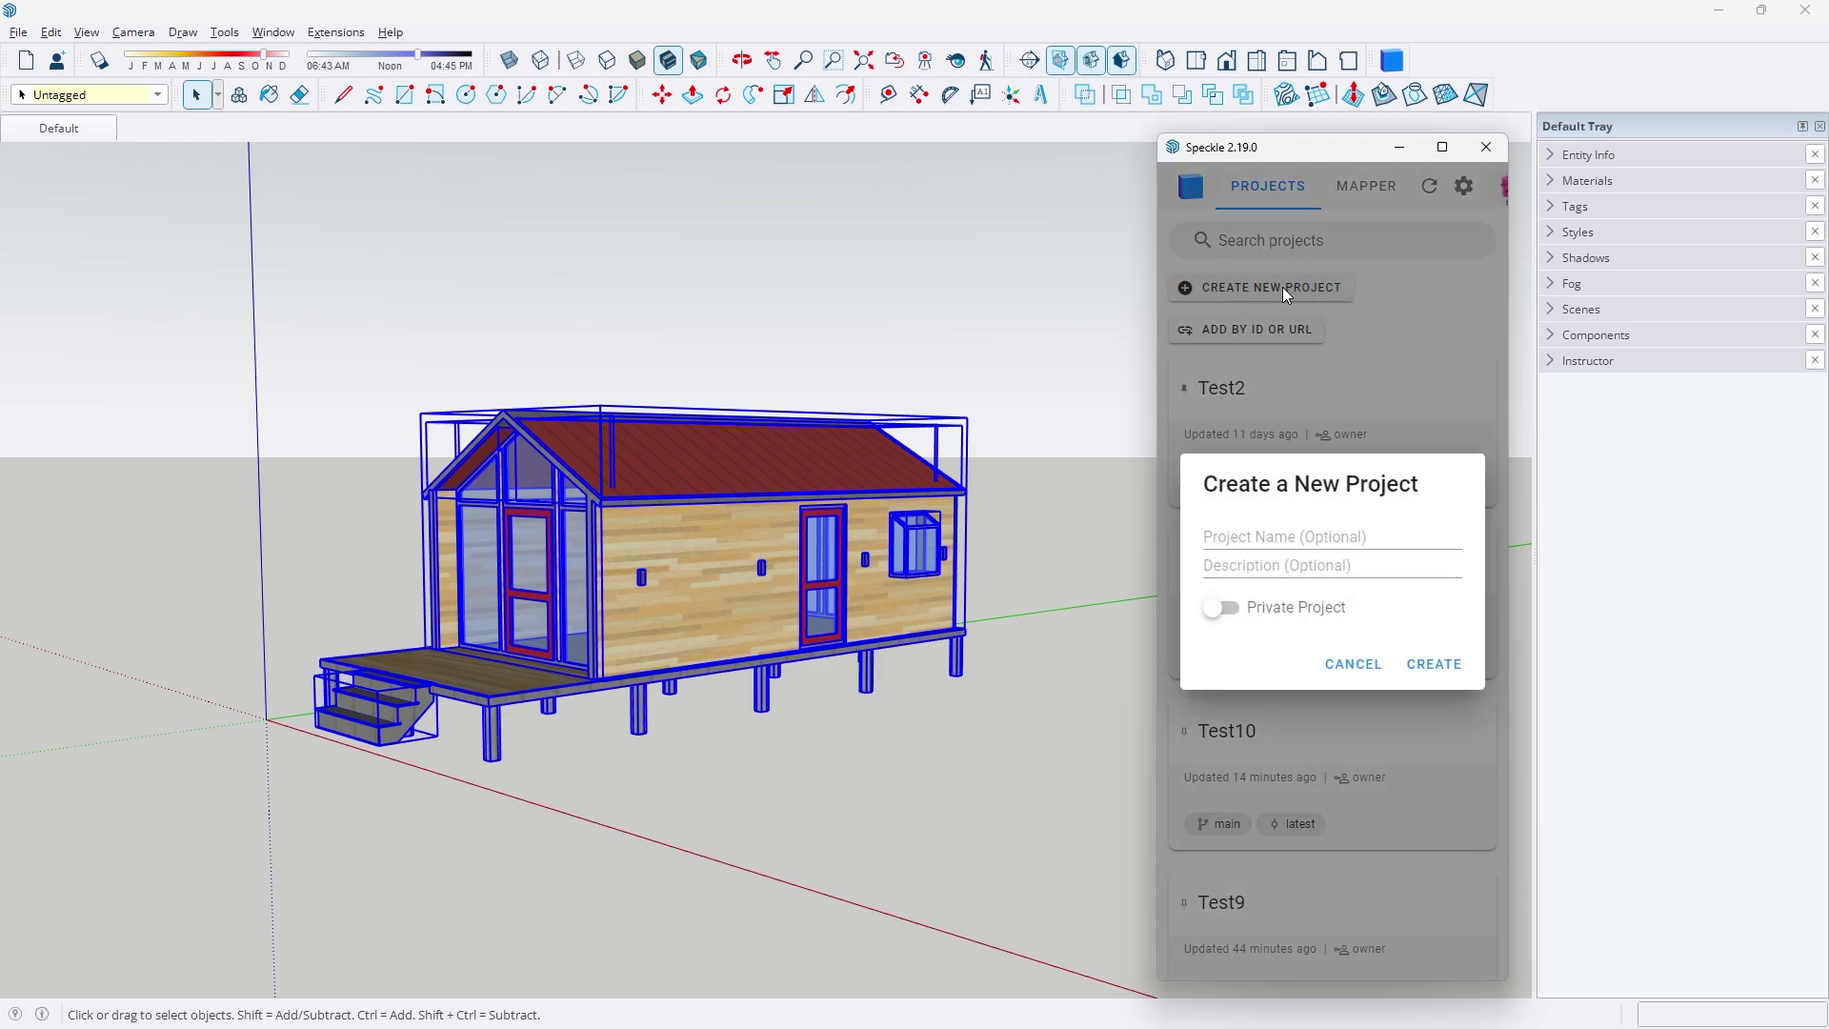
pyautogui.click(1275, 538)
pyautogui.write('Test')
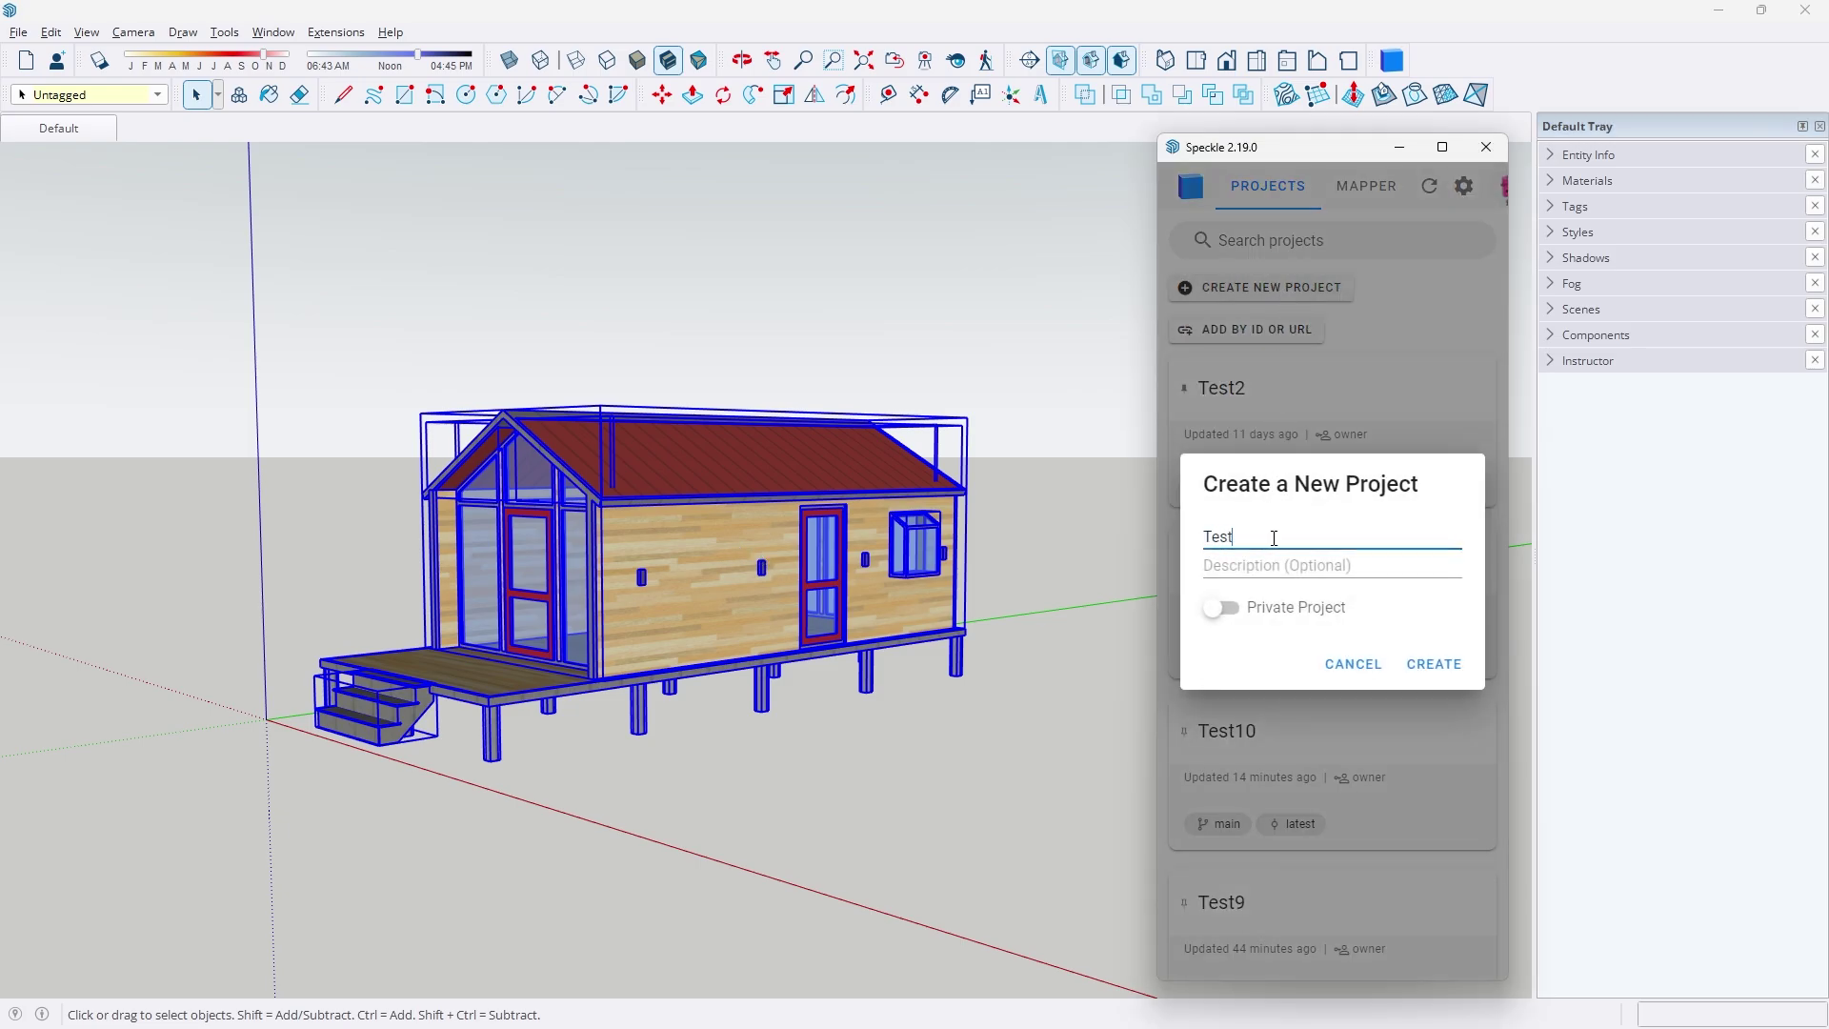
pyautogui.write('12')
pyautogui.click(1433, 664)
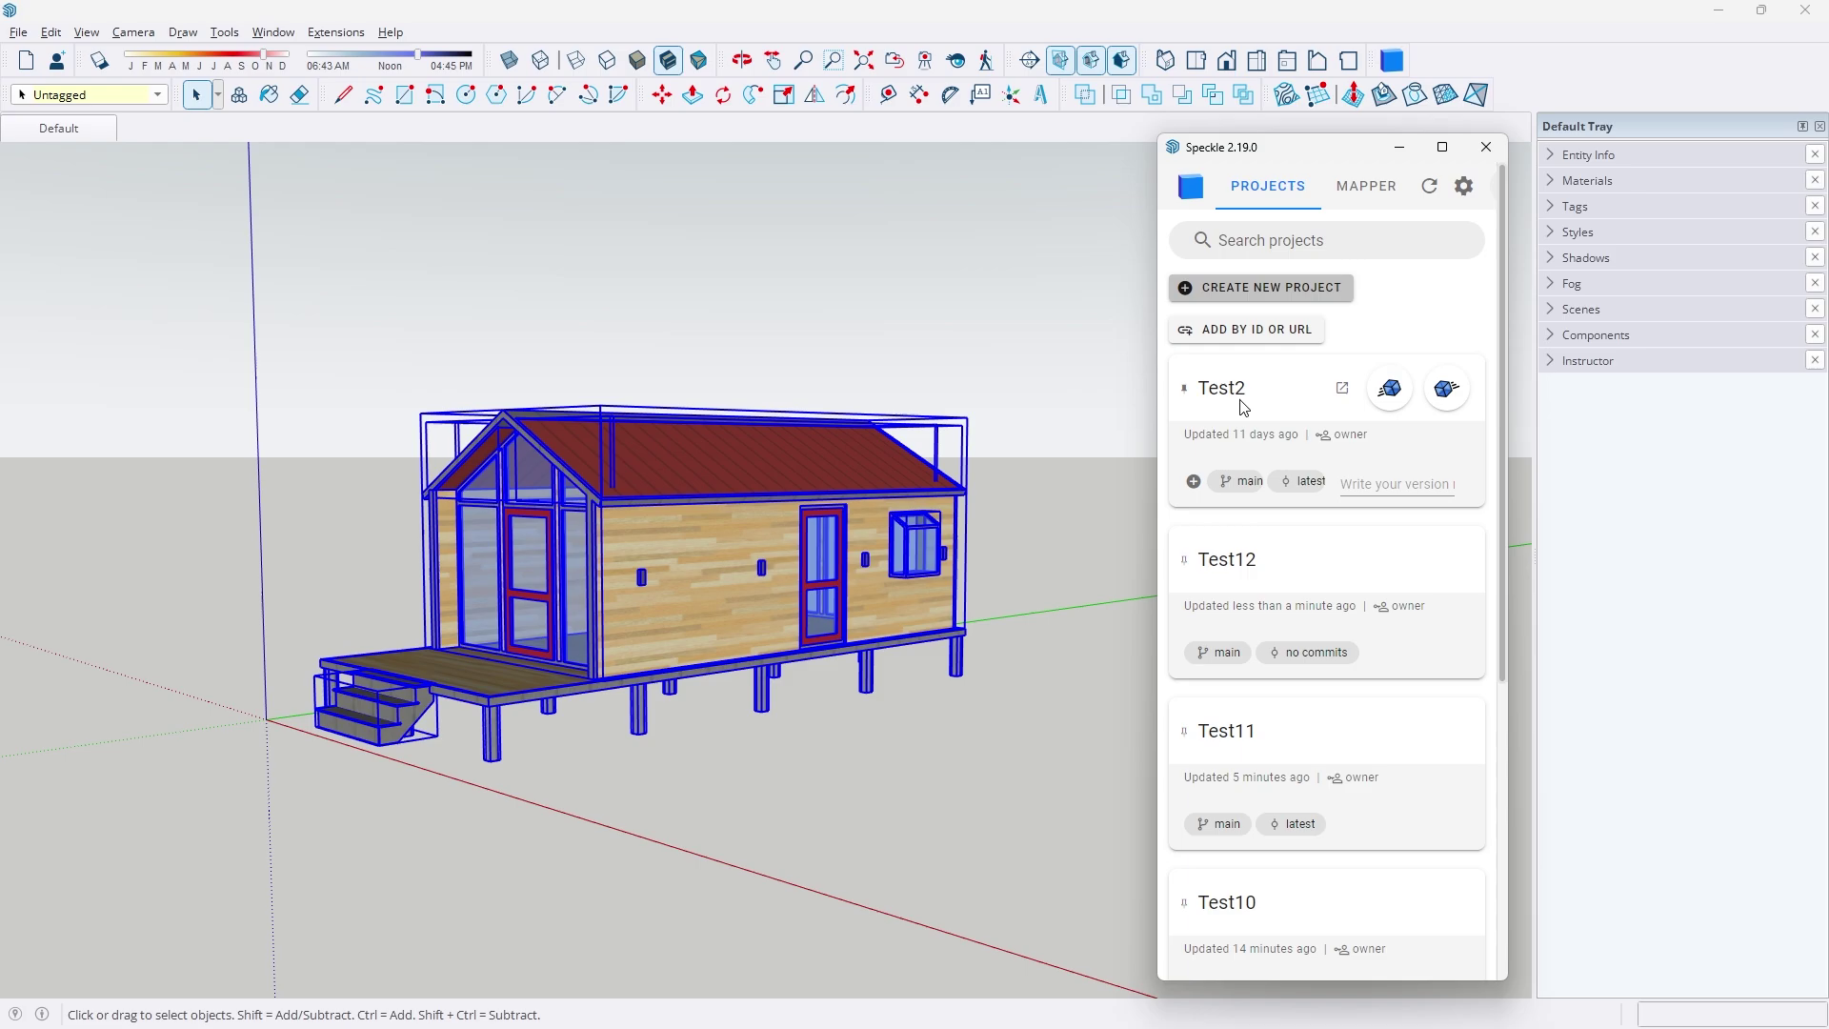
pyautogui.moveTo(1236, 553)
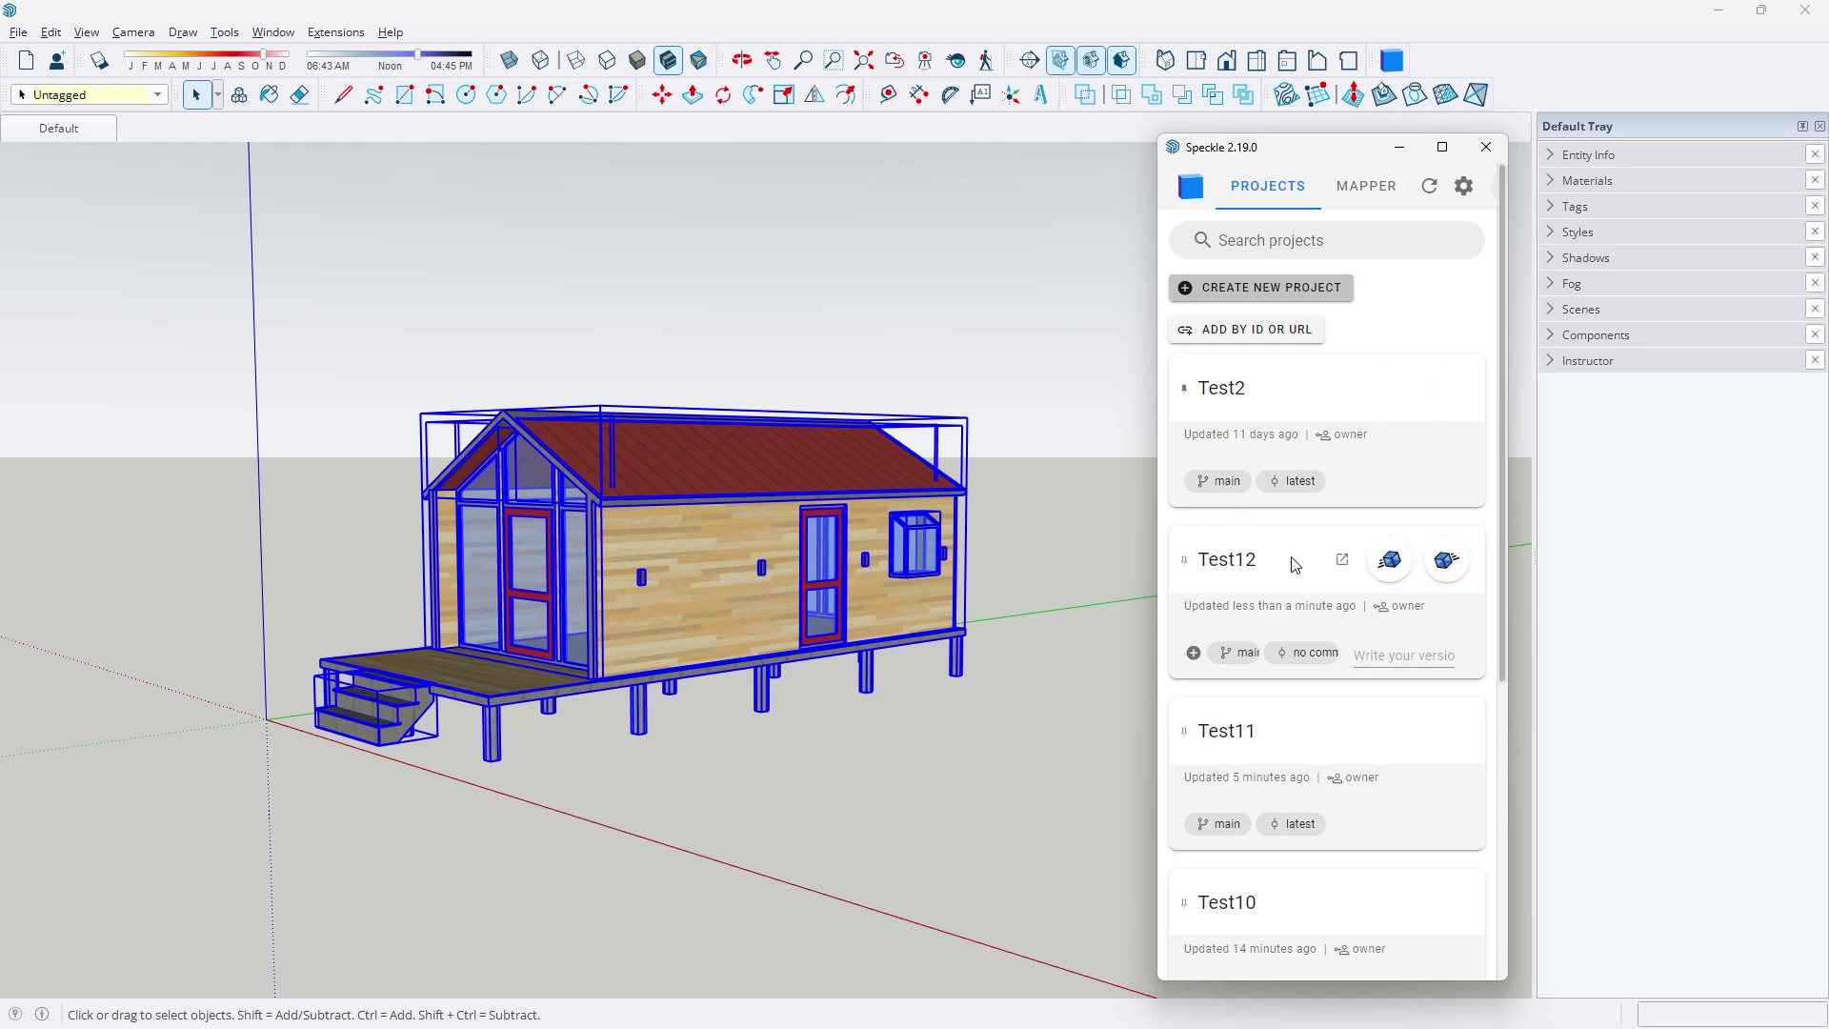
pyautogui.click(1391, 562)
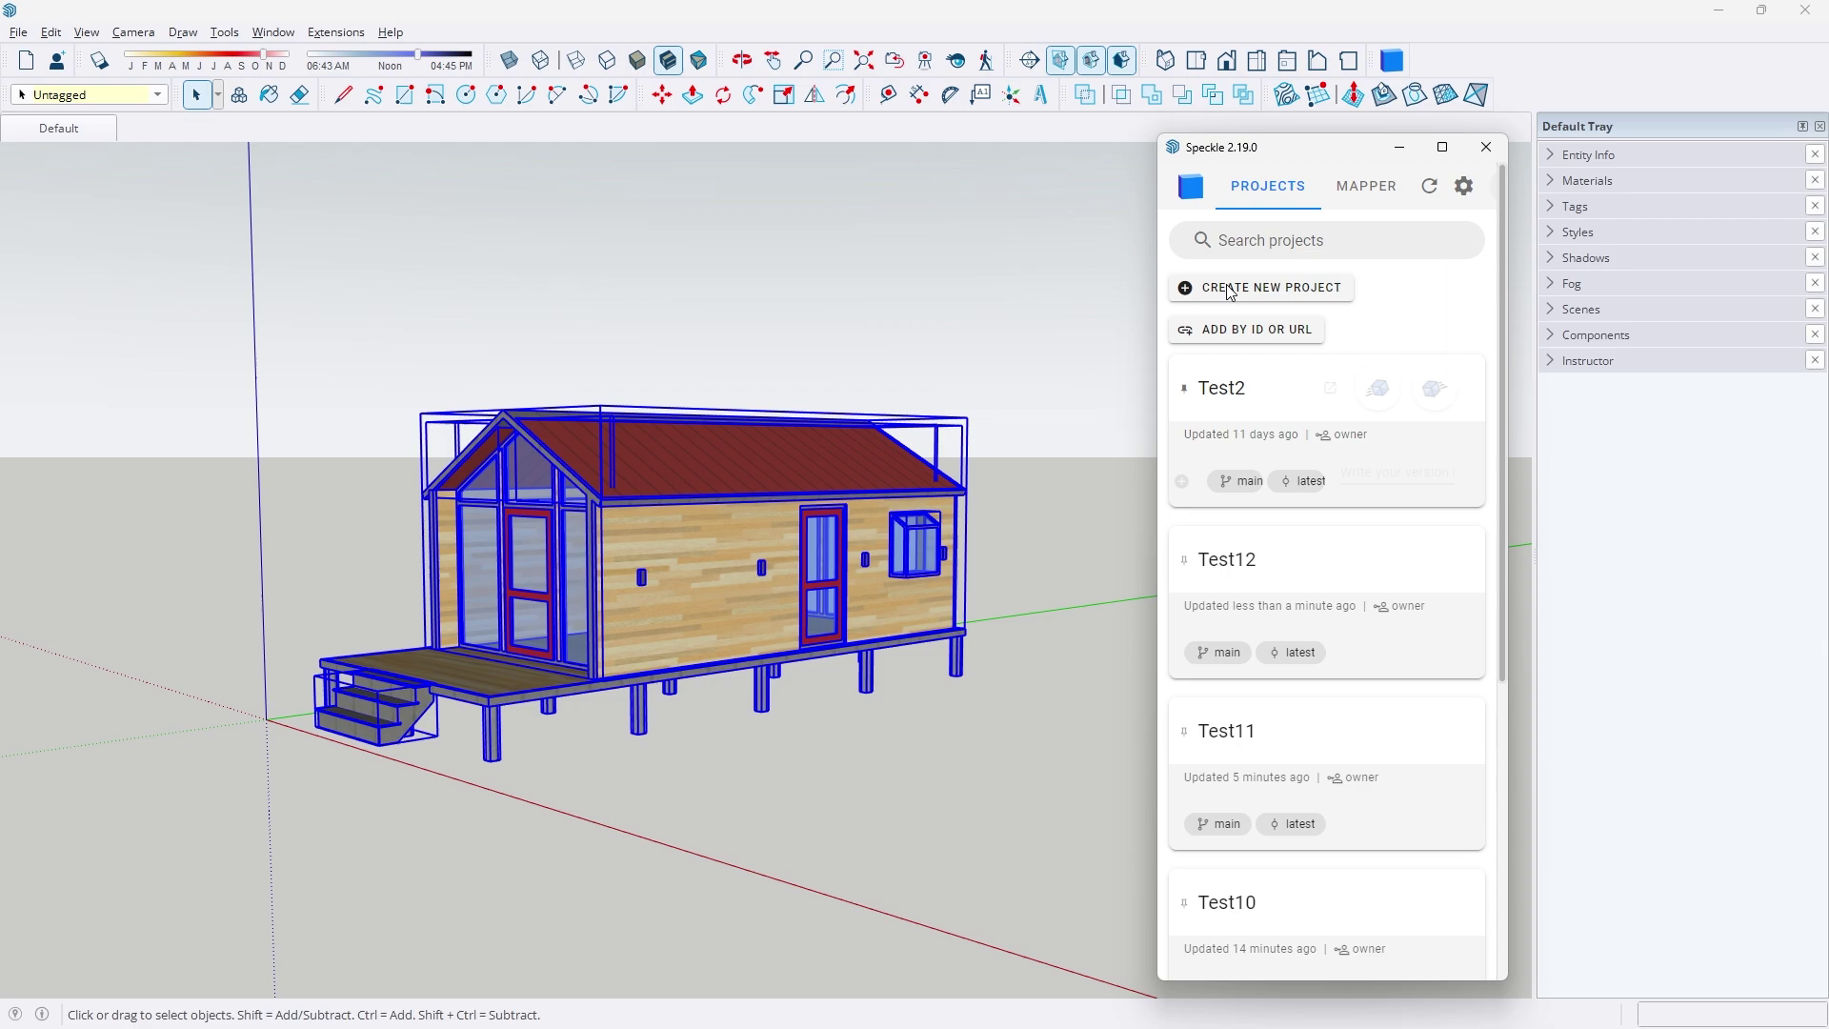
# - Switch to the Revit project's 3D view and open the Speckle Revit Connector
pyautogui.hotkey('alt', 'Tab')
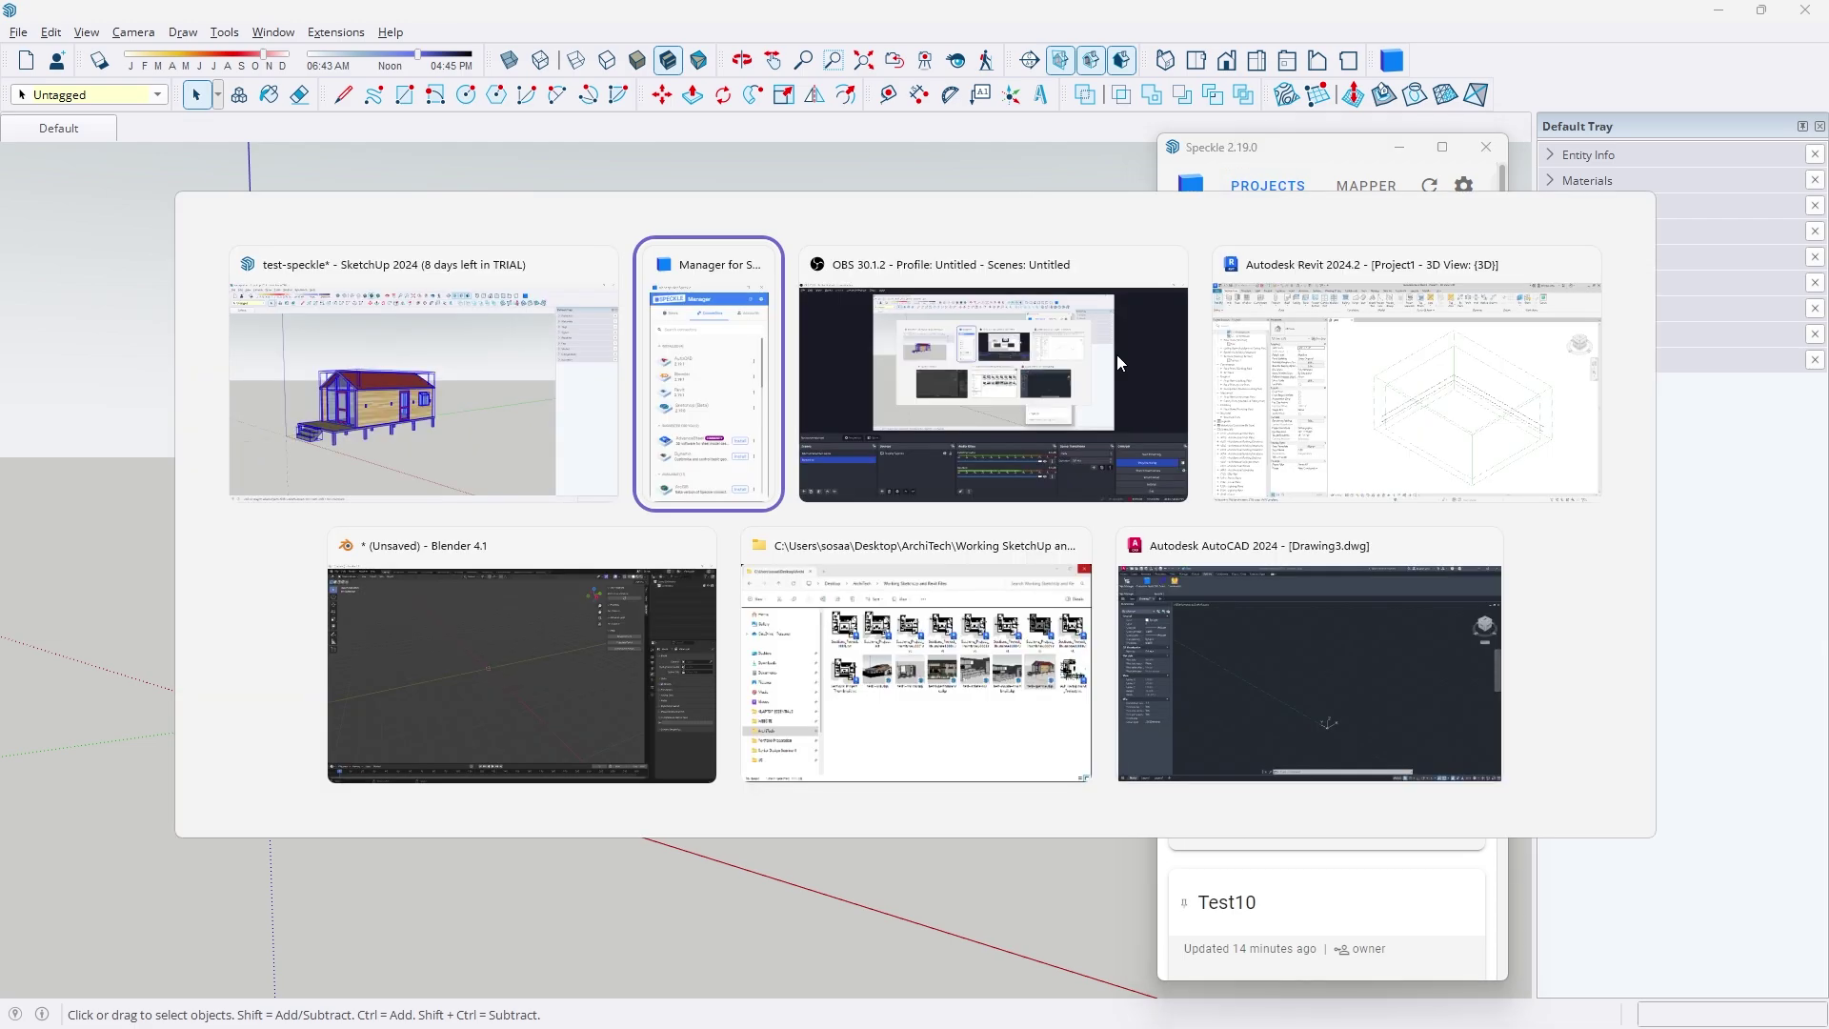
pyautogui.click(1388, 404)
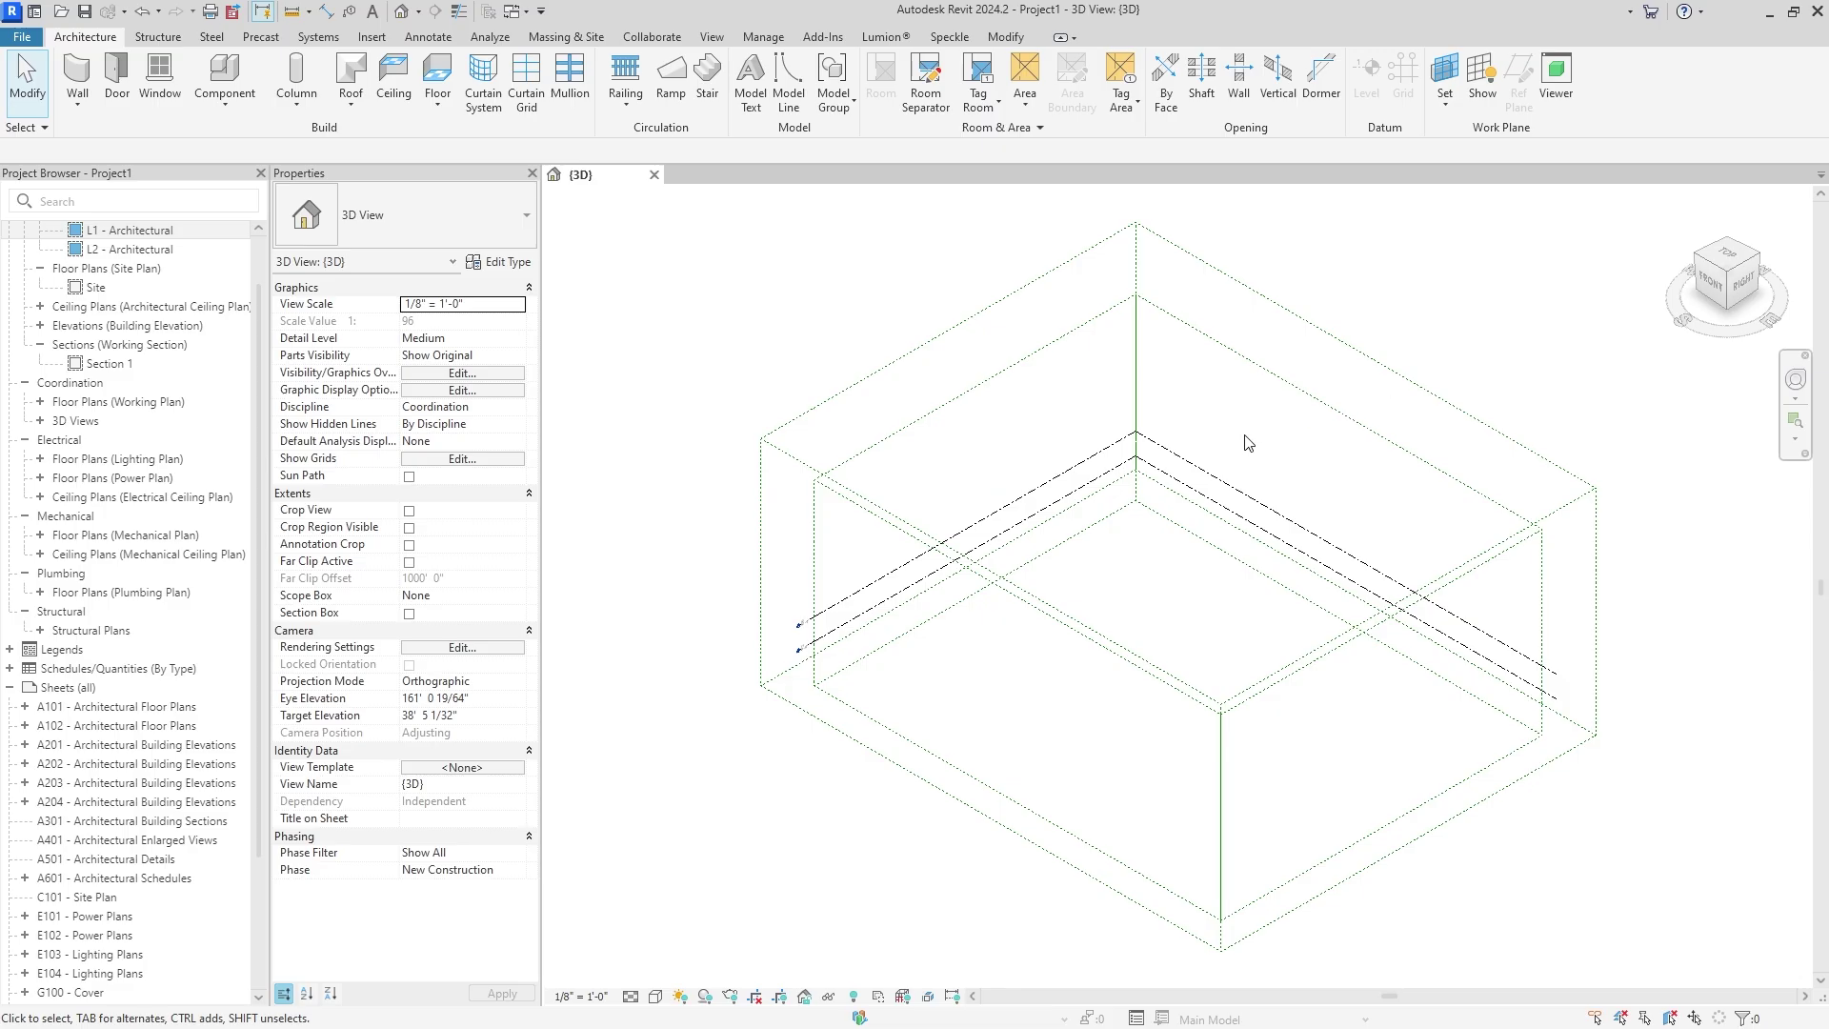
pyautogui.click(955, 38)
pyautogui.click(35, 79)
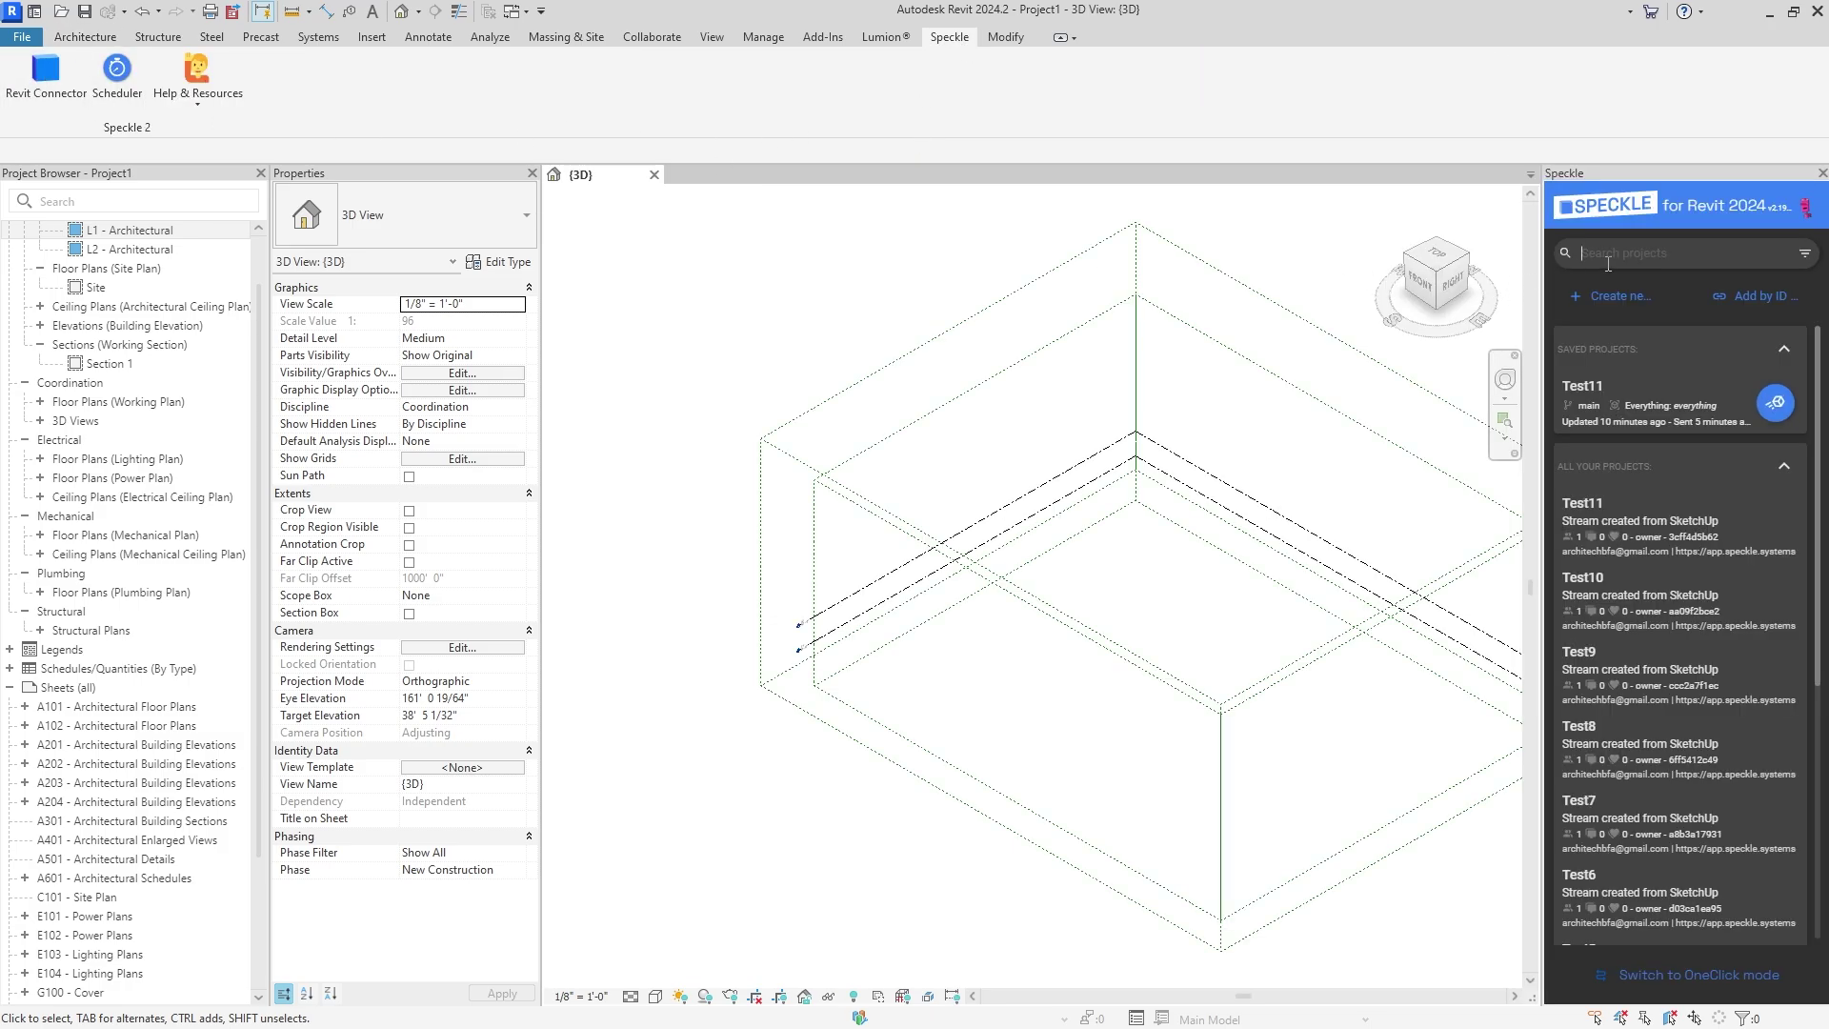
# - Search the Speckle projects for test12, open Test12 and receive its main model into Revit
pyautogui.write('test12')
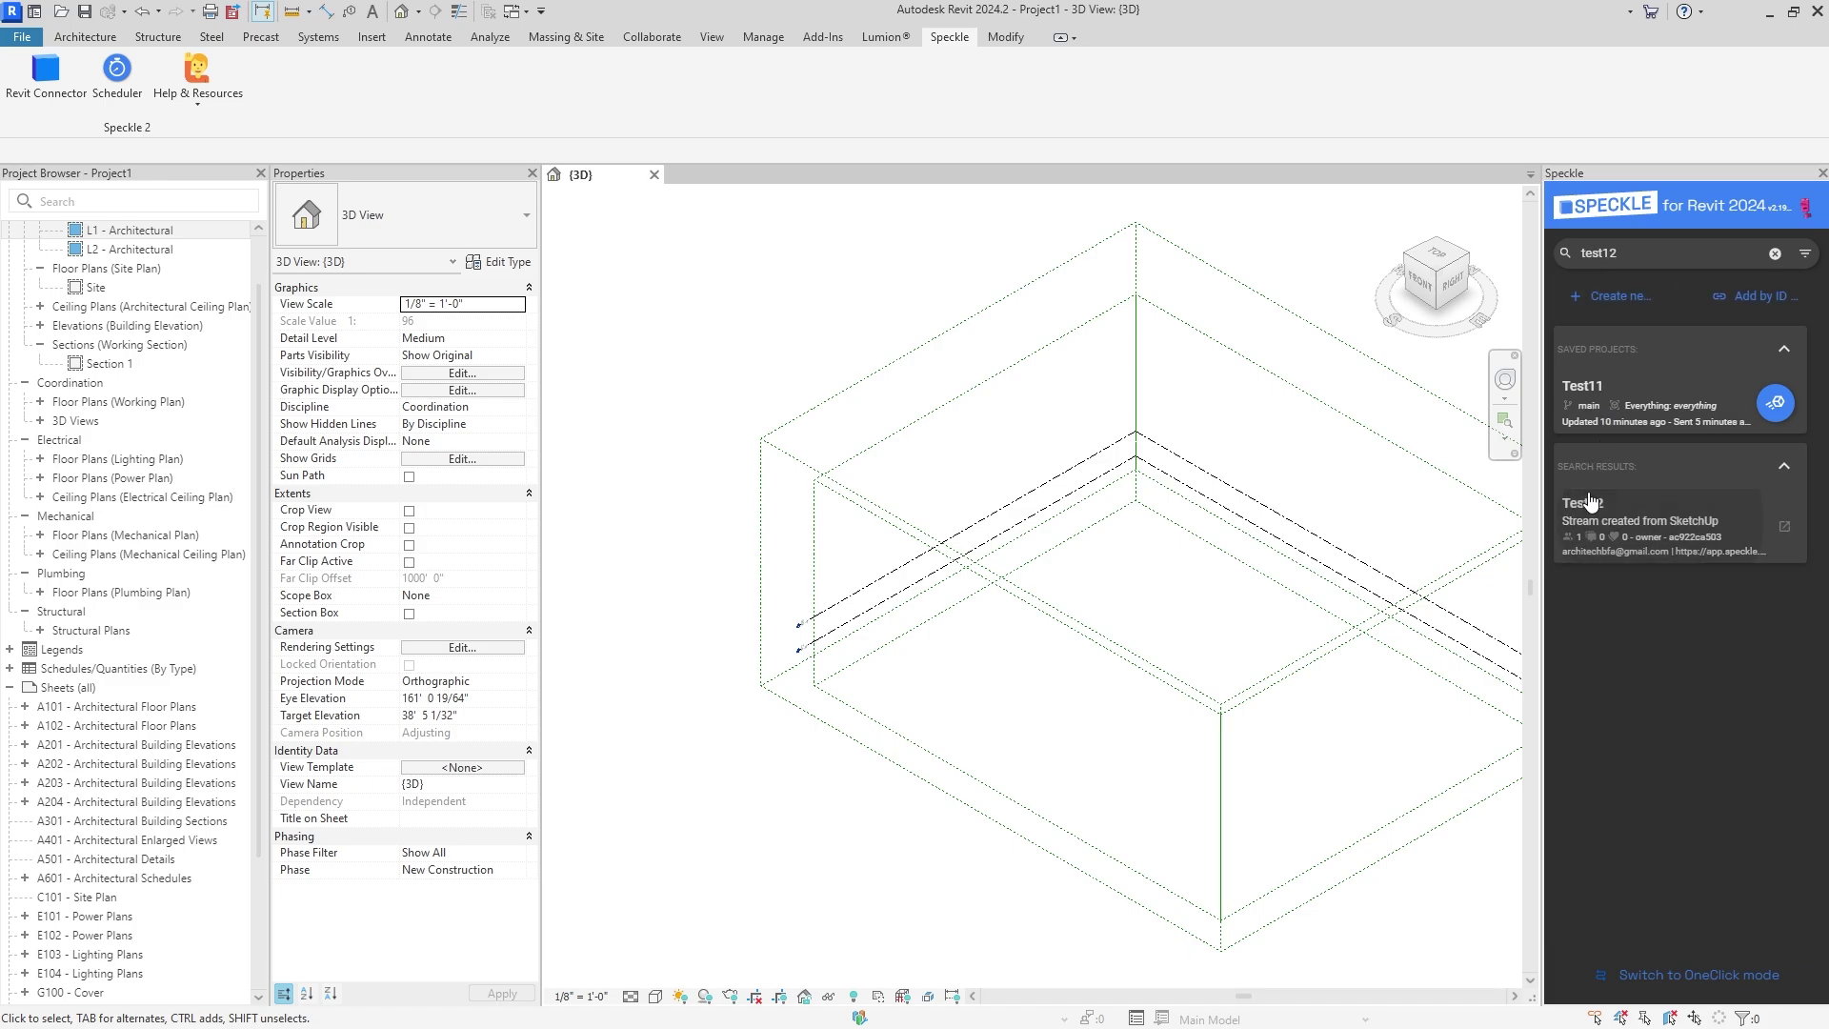
pyautogui.click(1589, 500)
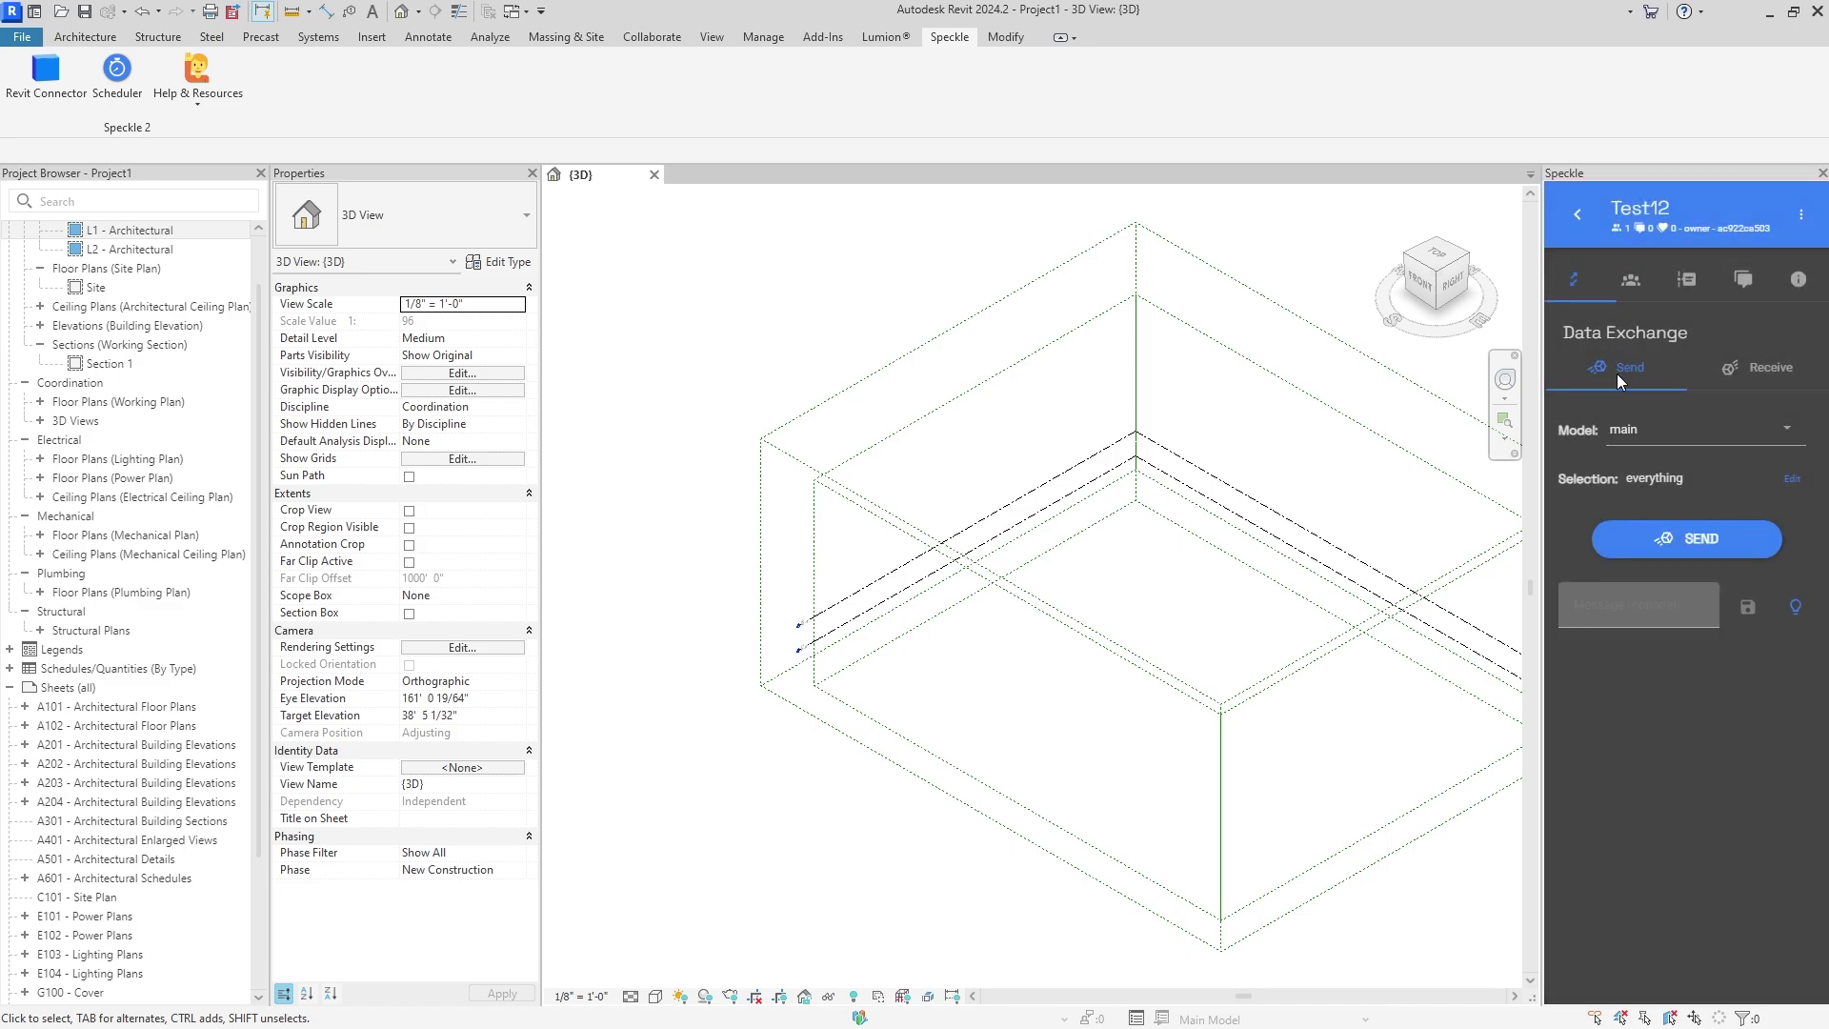
pyautogui.click(1761, 365)
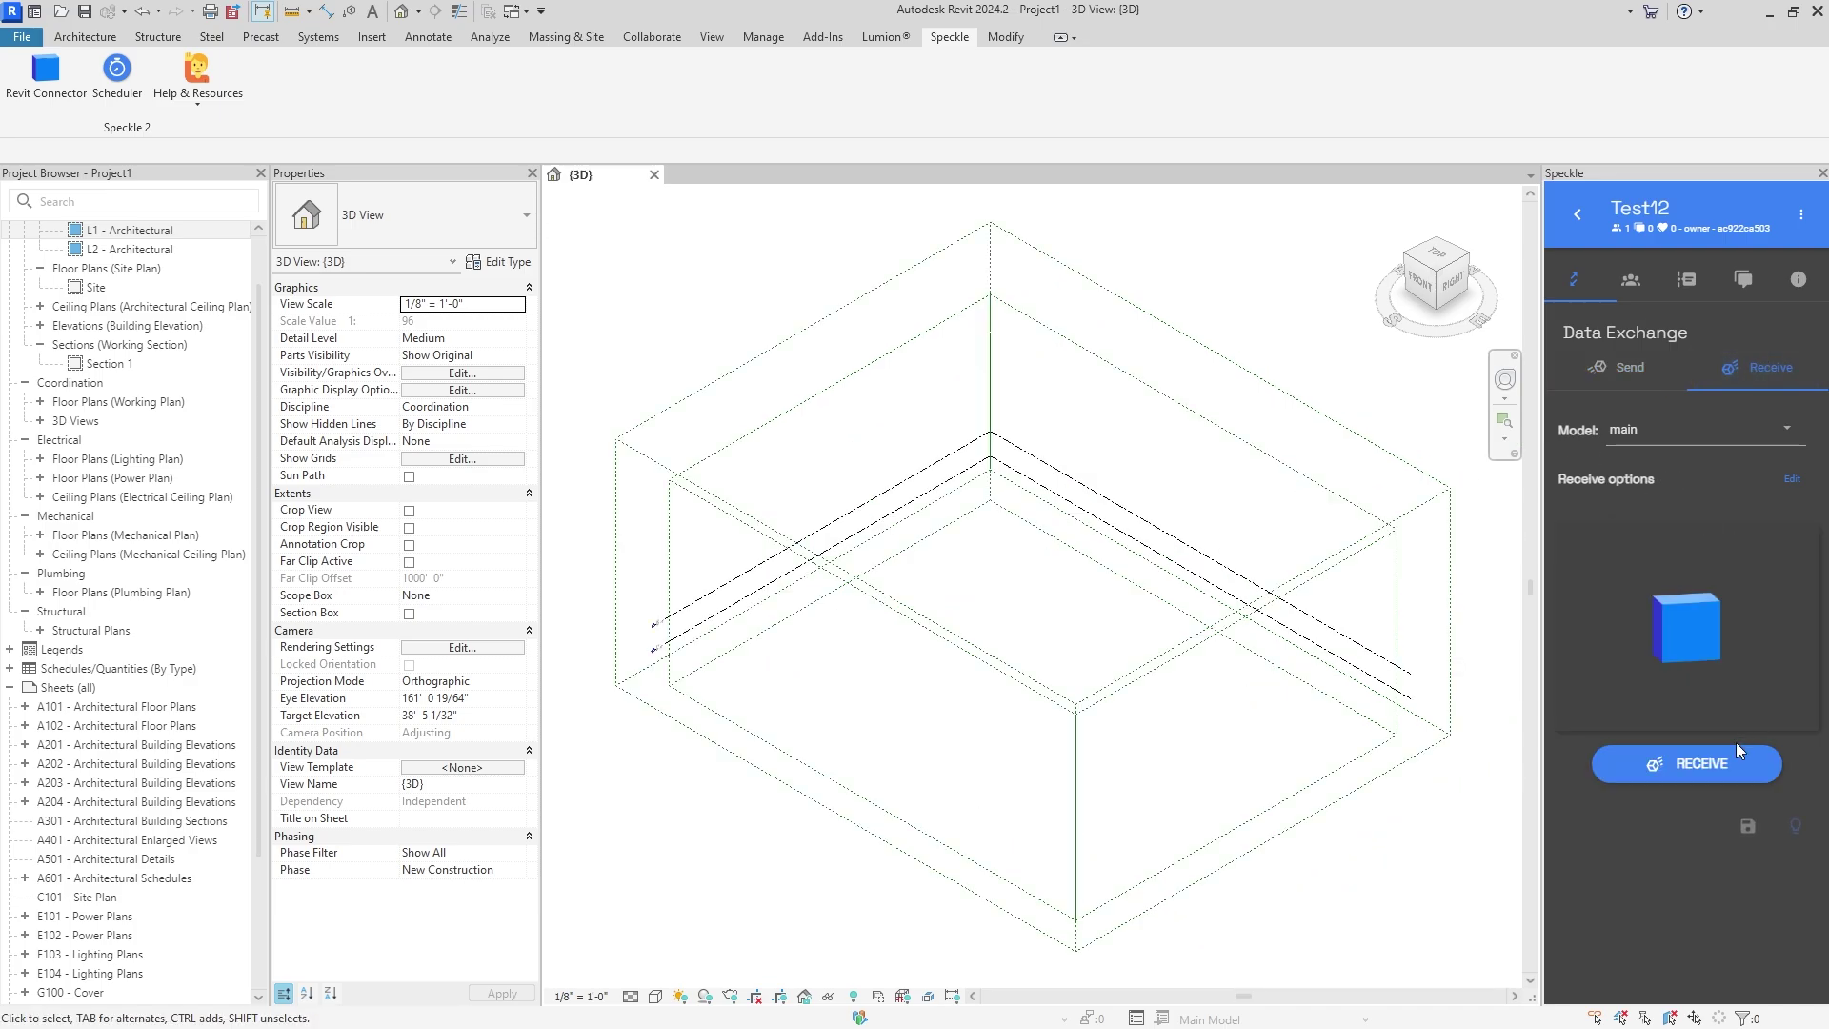
pyautogui.click(1687, 763)
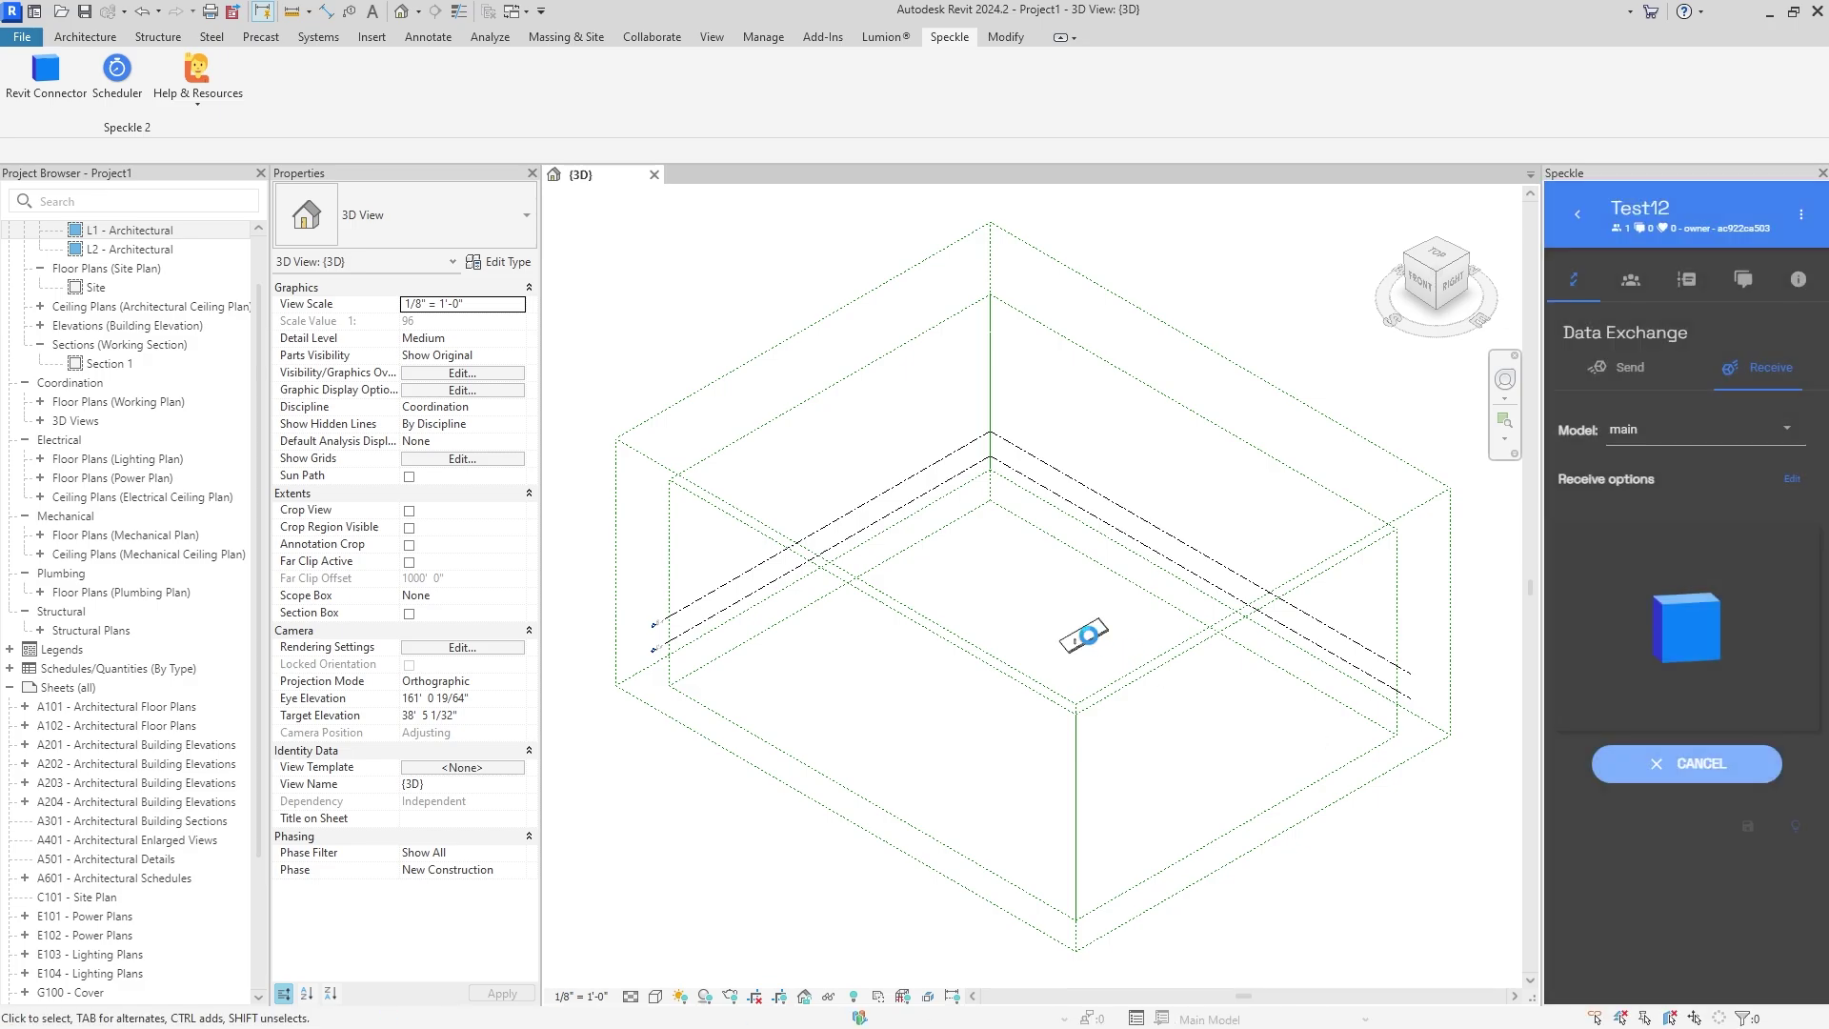
pyautogui.scroll(2, 1089, 640)
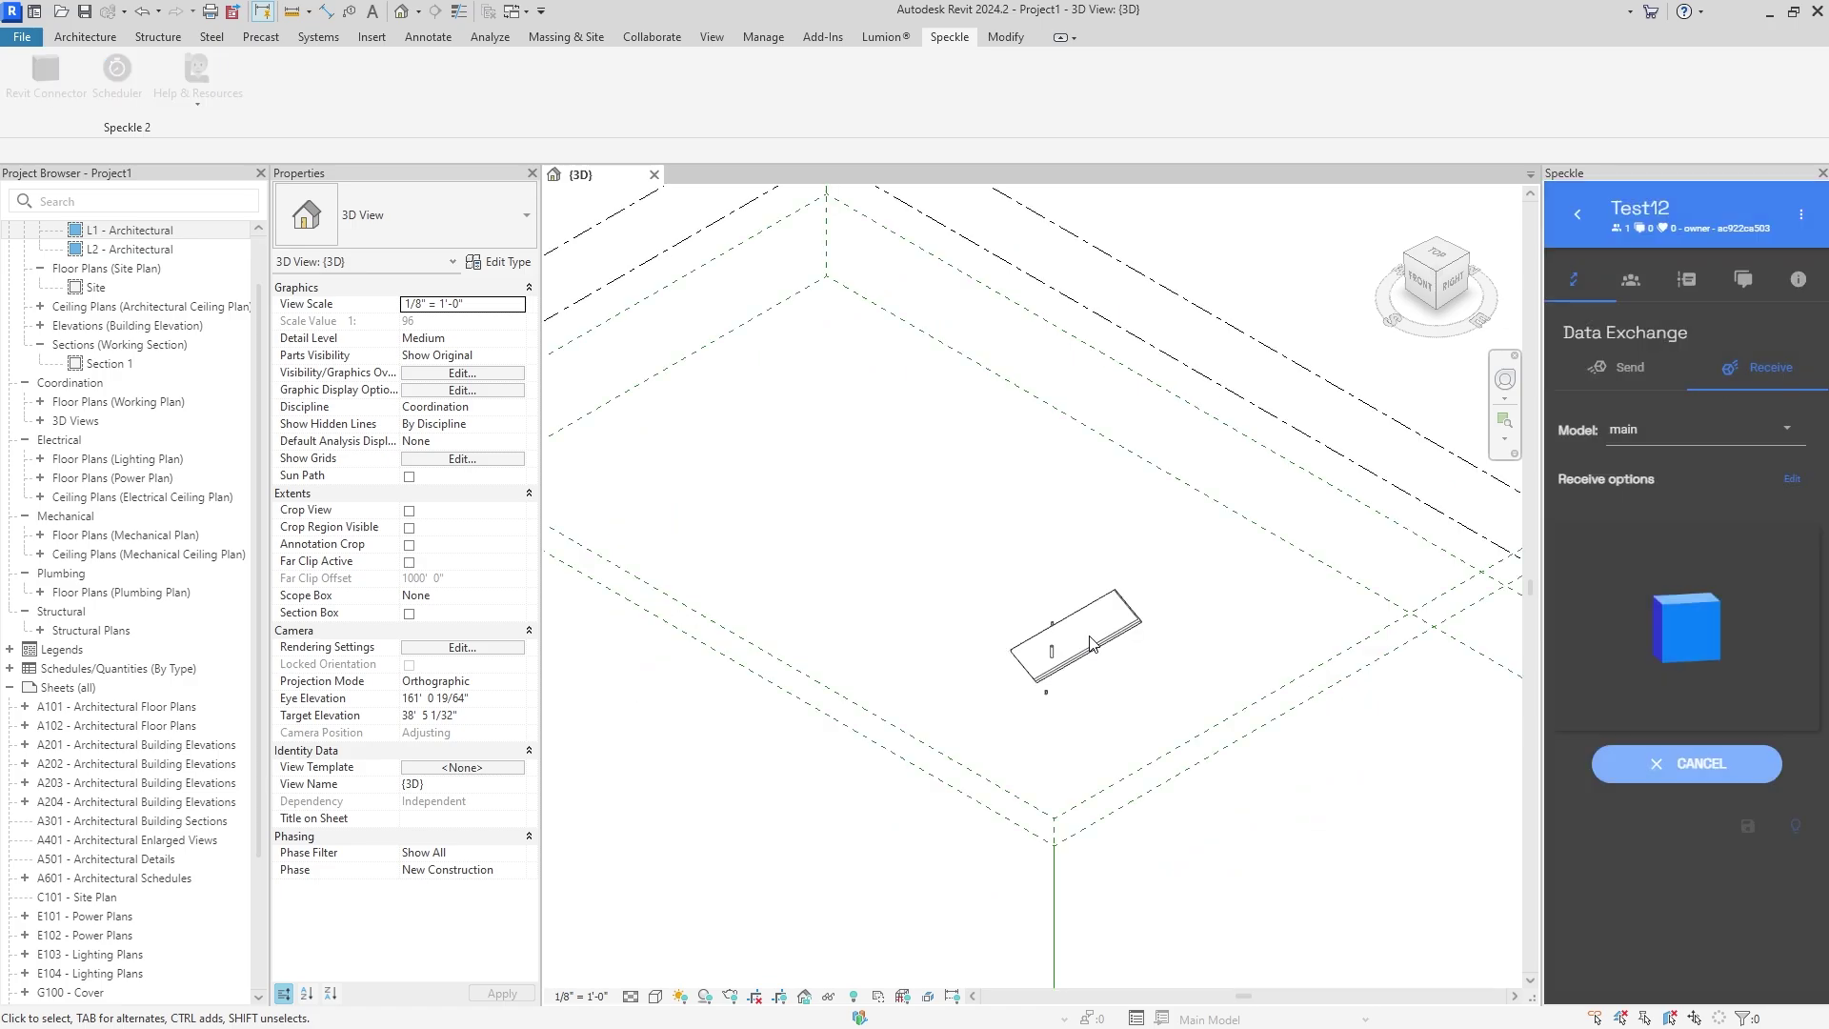
pyautogui.scroll(1, 1088, 637)
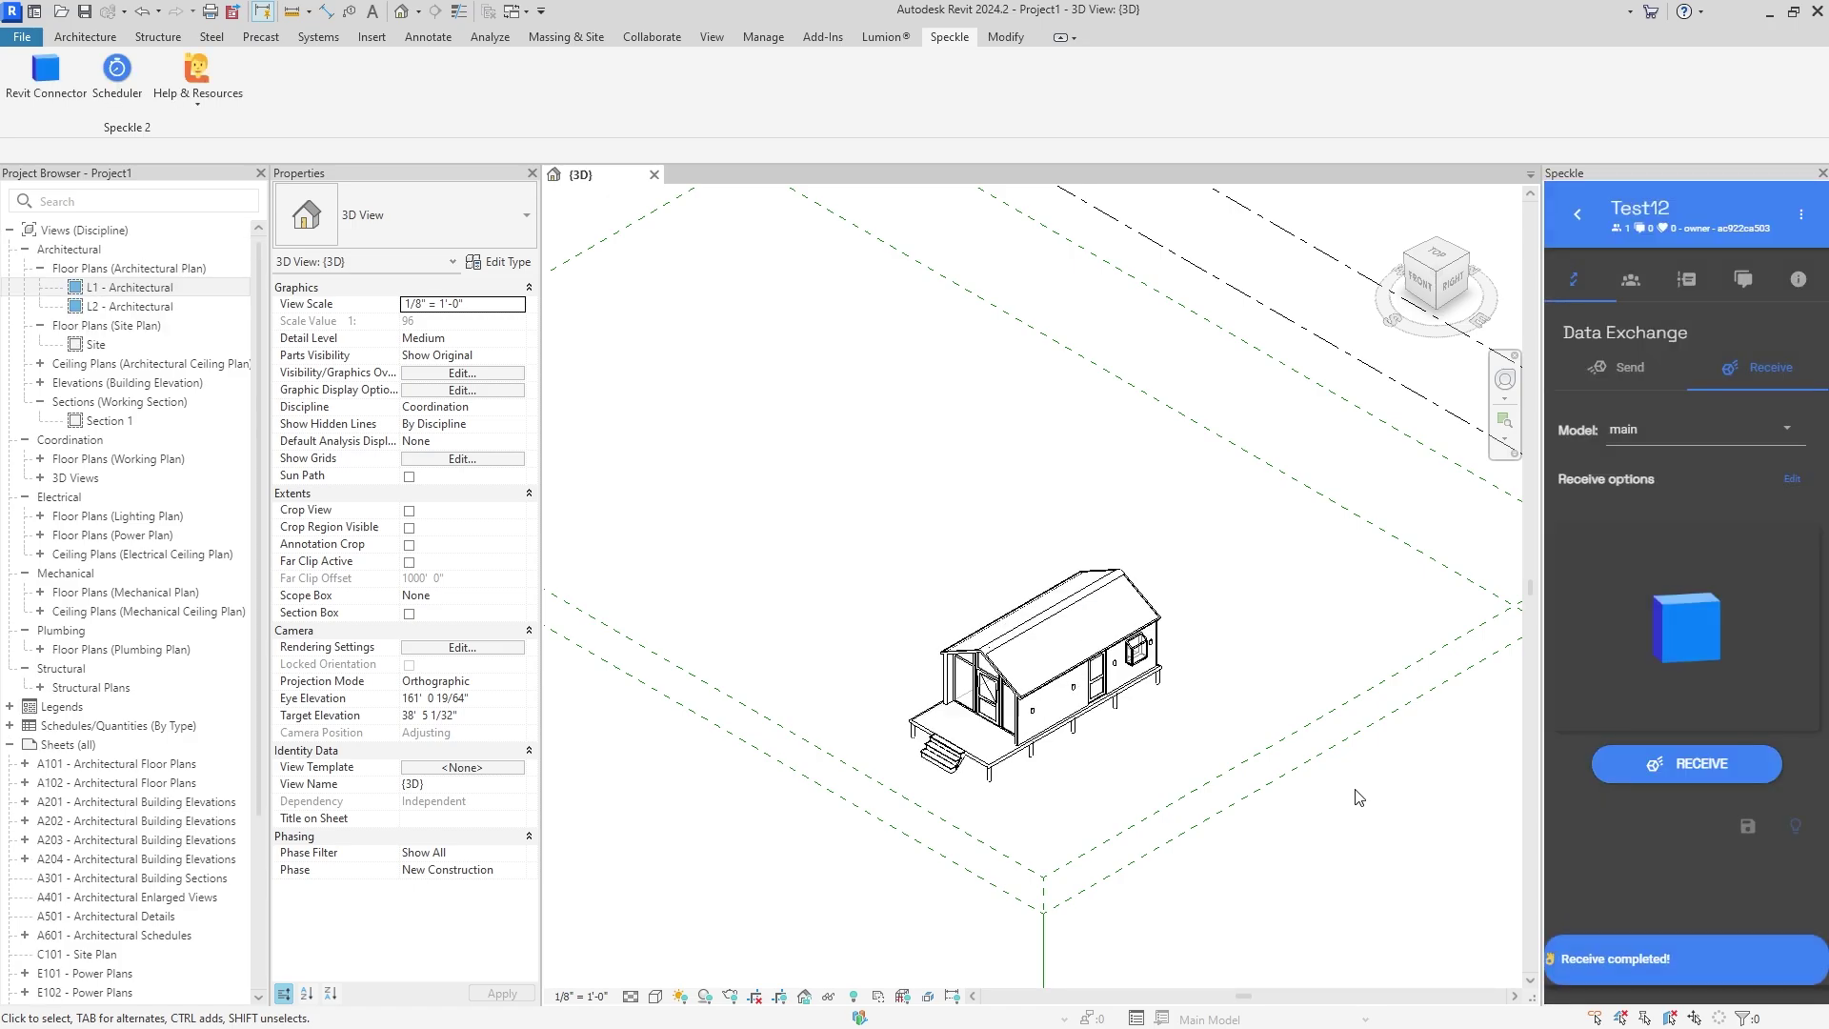
# - Hide the two scope boxes around the imported house in the 3D view and inspect the deck as an individual element
pyautogui.scroll(2, 1093, 644)
pyautogui.keyDown('shift'); pyautogui.moveTo(1095, 640); pyautogui.dragTo(1067, 429, button='middle'); pyautogui.keyUp('shift')
pyautogui.scroll(2, 1057, 325)
pyautogui.moveTo(980, 198); pyautogui.dragTo(857, 562)
pyautogui.rightClick(910, 487)
pyautogui.moveTo(1047, 577)
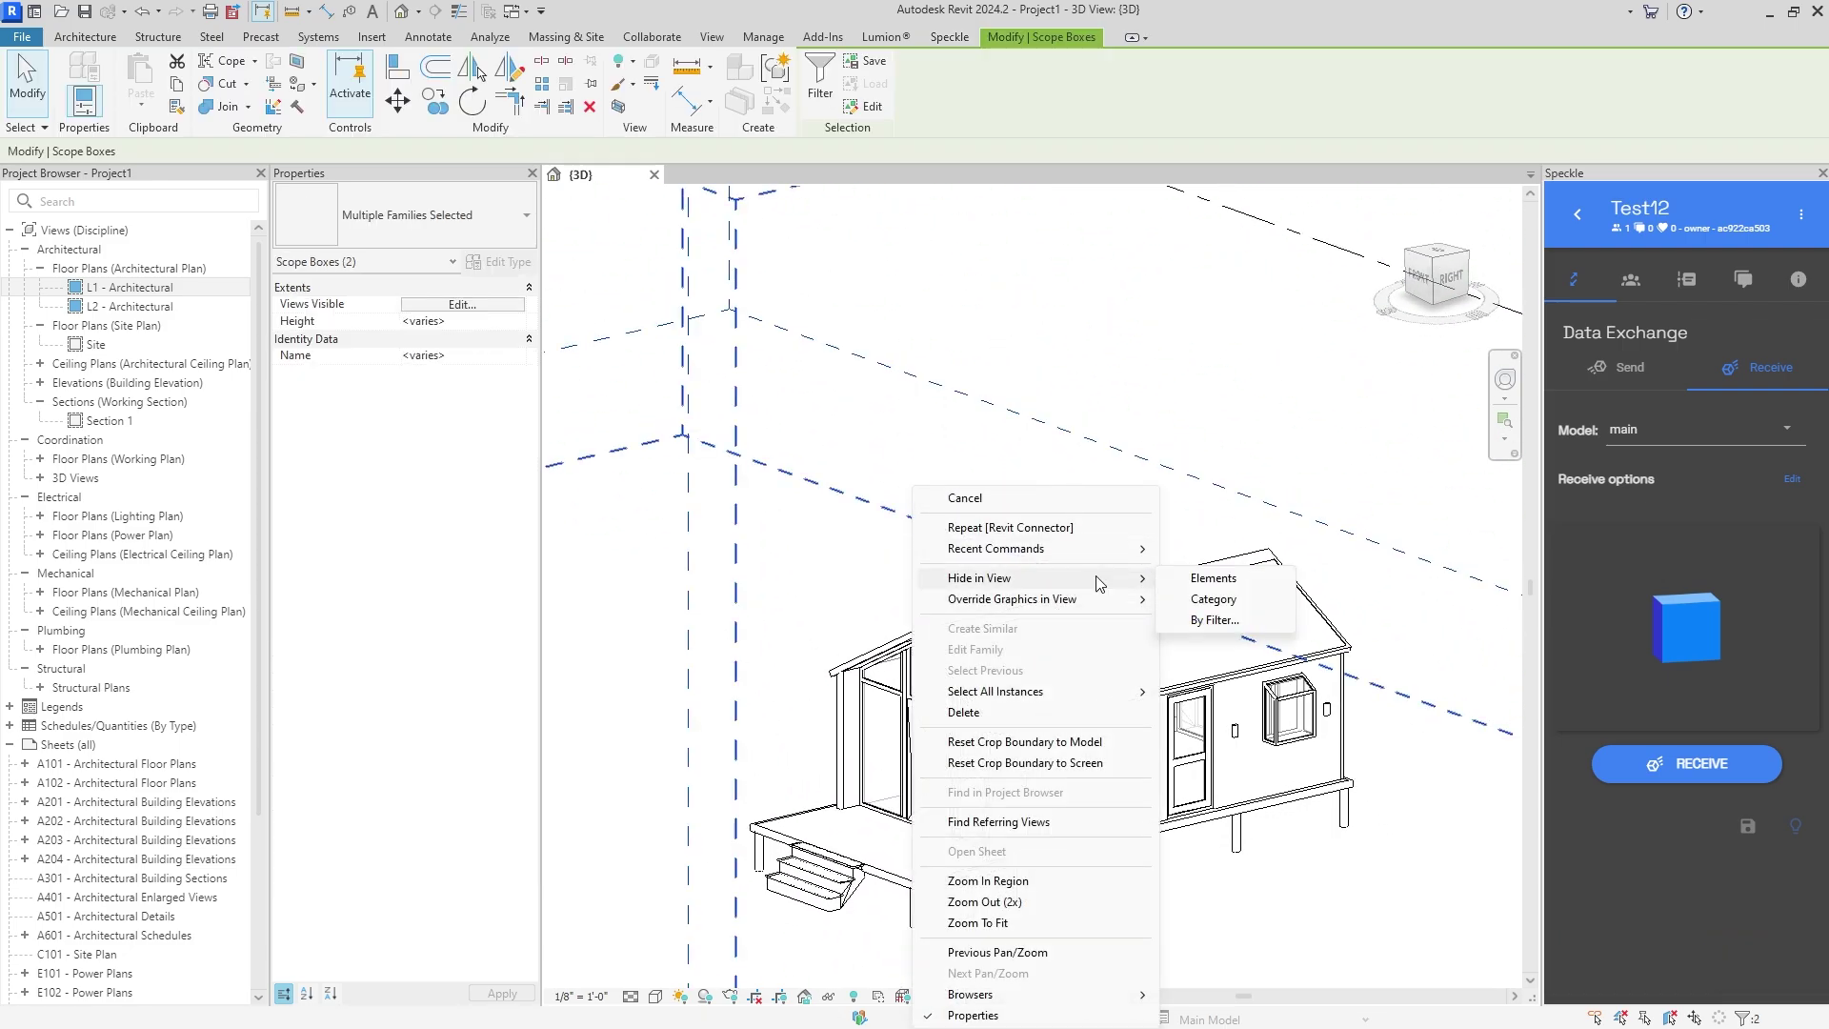
pyautogui.click(1202, 578)
pyautogui.keyDown('shift'); pyautogui.moveTo(1129, 776); pyautogui.dragTo(1054, 516, button='middle'); pyautogui.keyUp('shift')
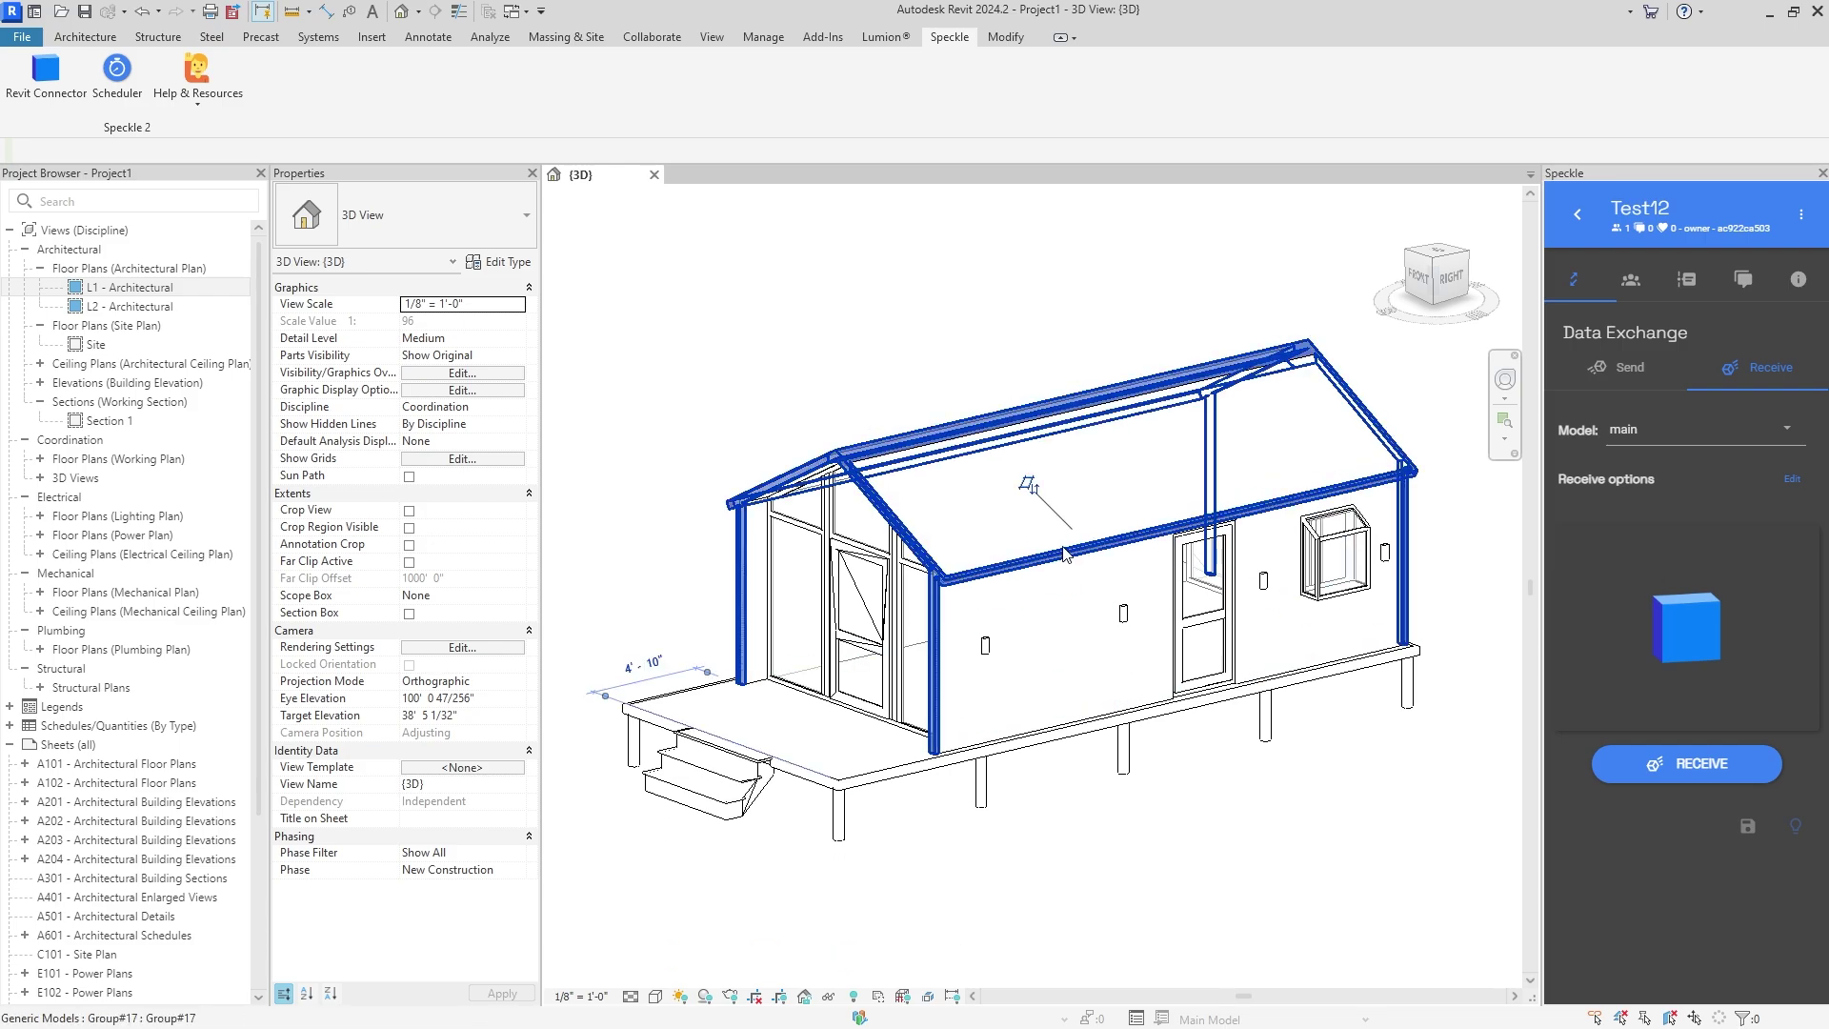
pyautogui.click(1050, 731)
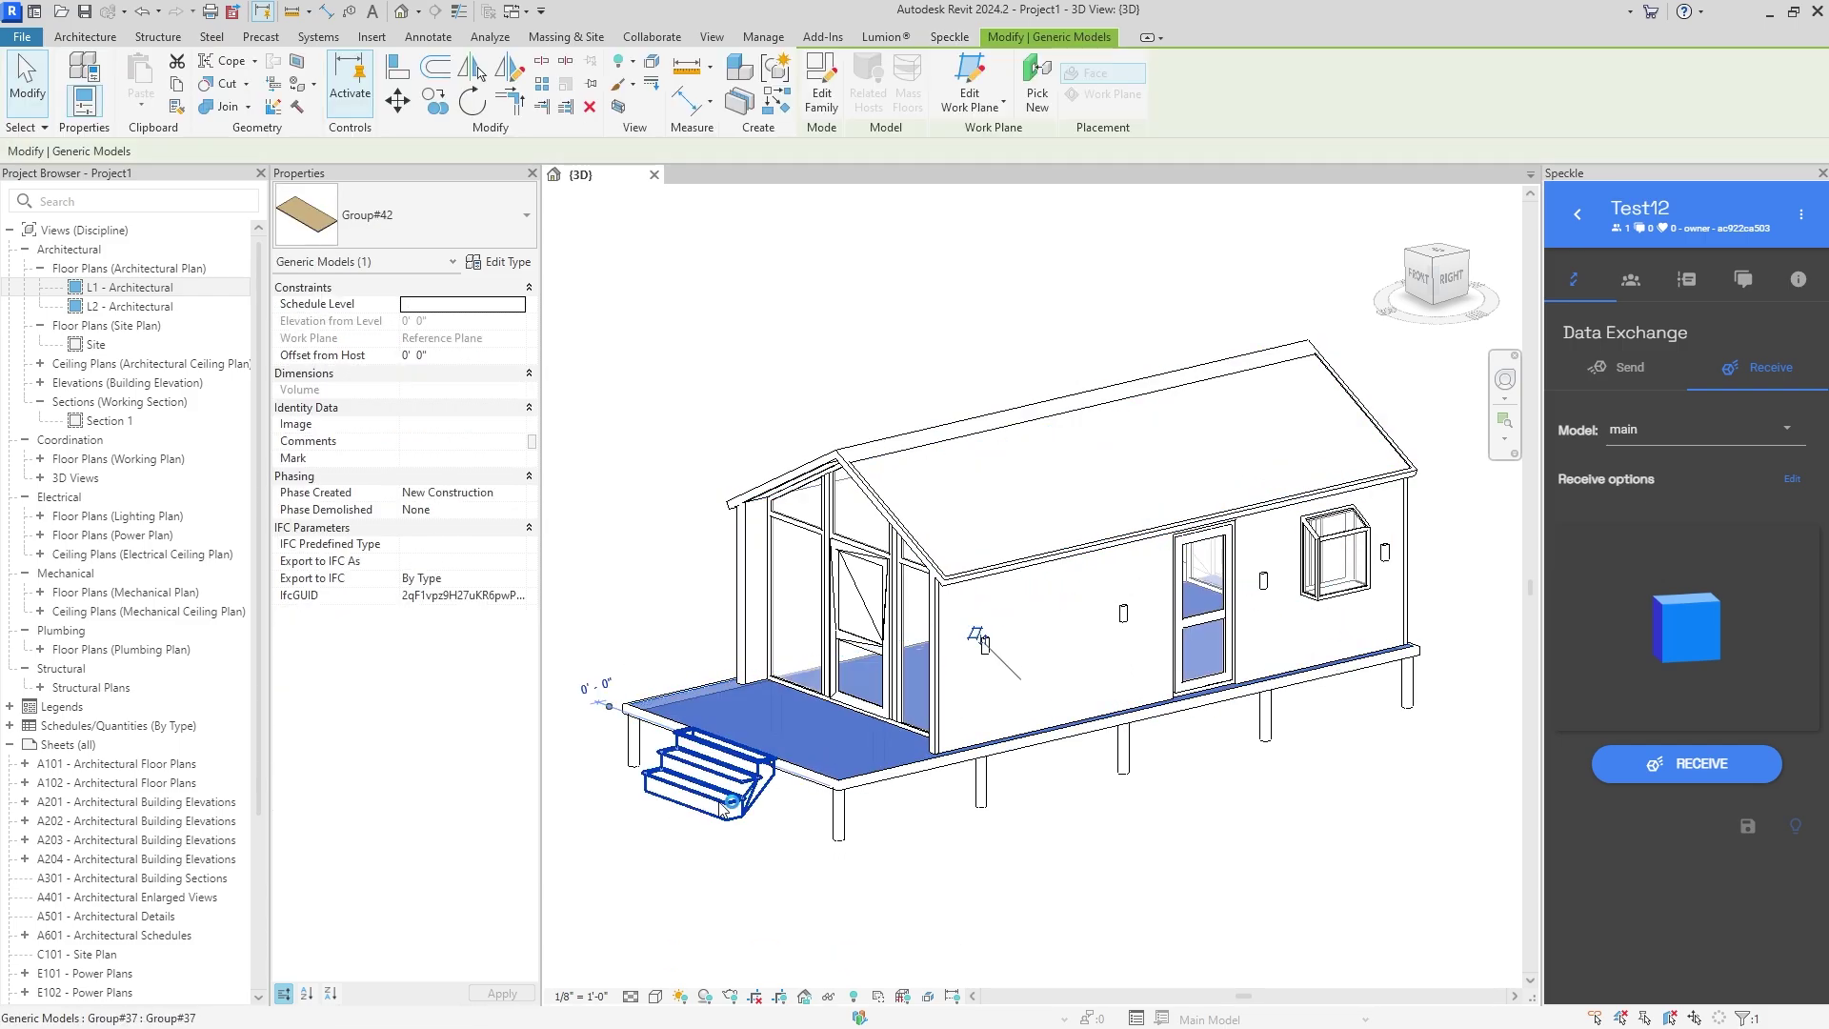
pyautogui.click(933, 803)
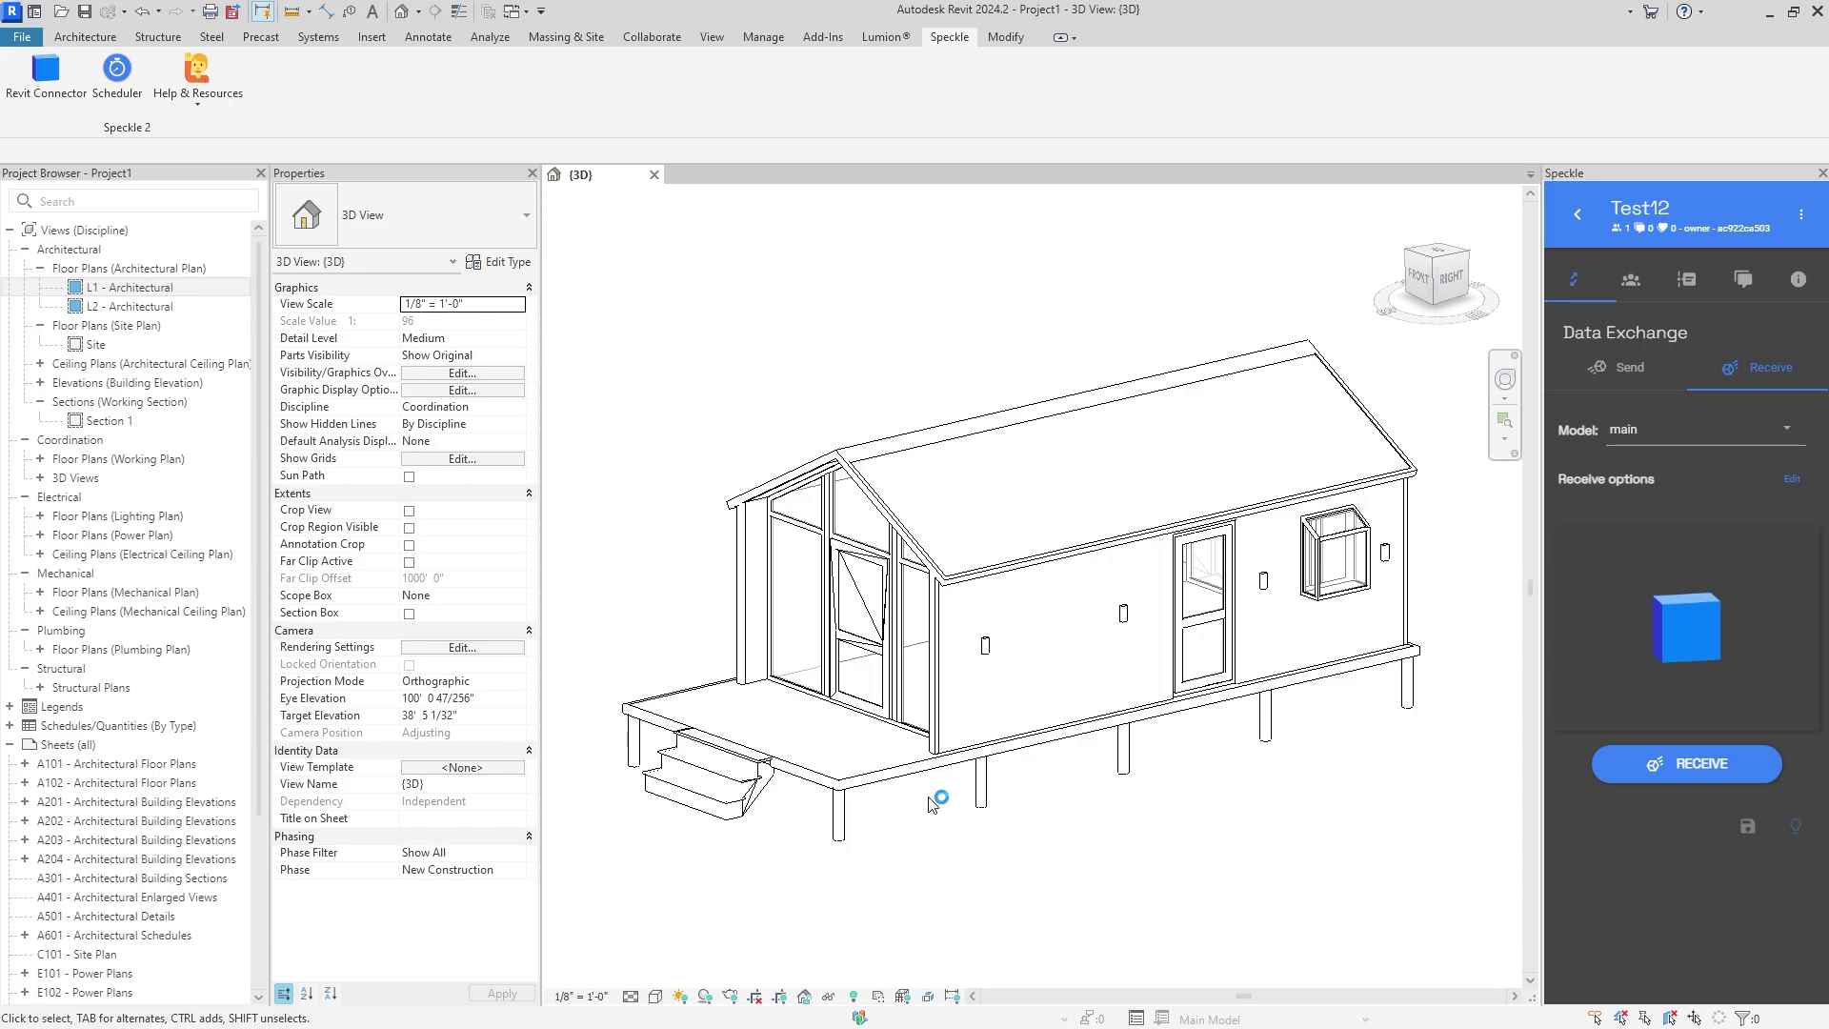
# - Switch to SketchUp, close the Speckle window and check the original house's parts by selecting them
pyautogui.hotkey('alt', 'Tab')
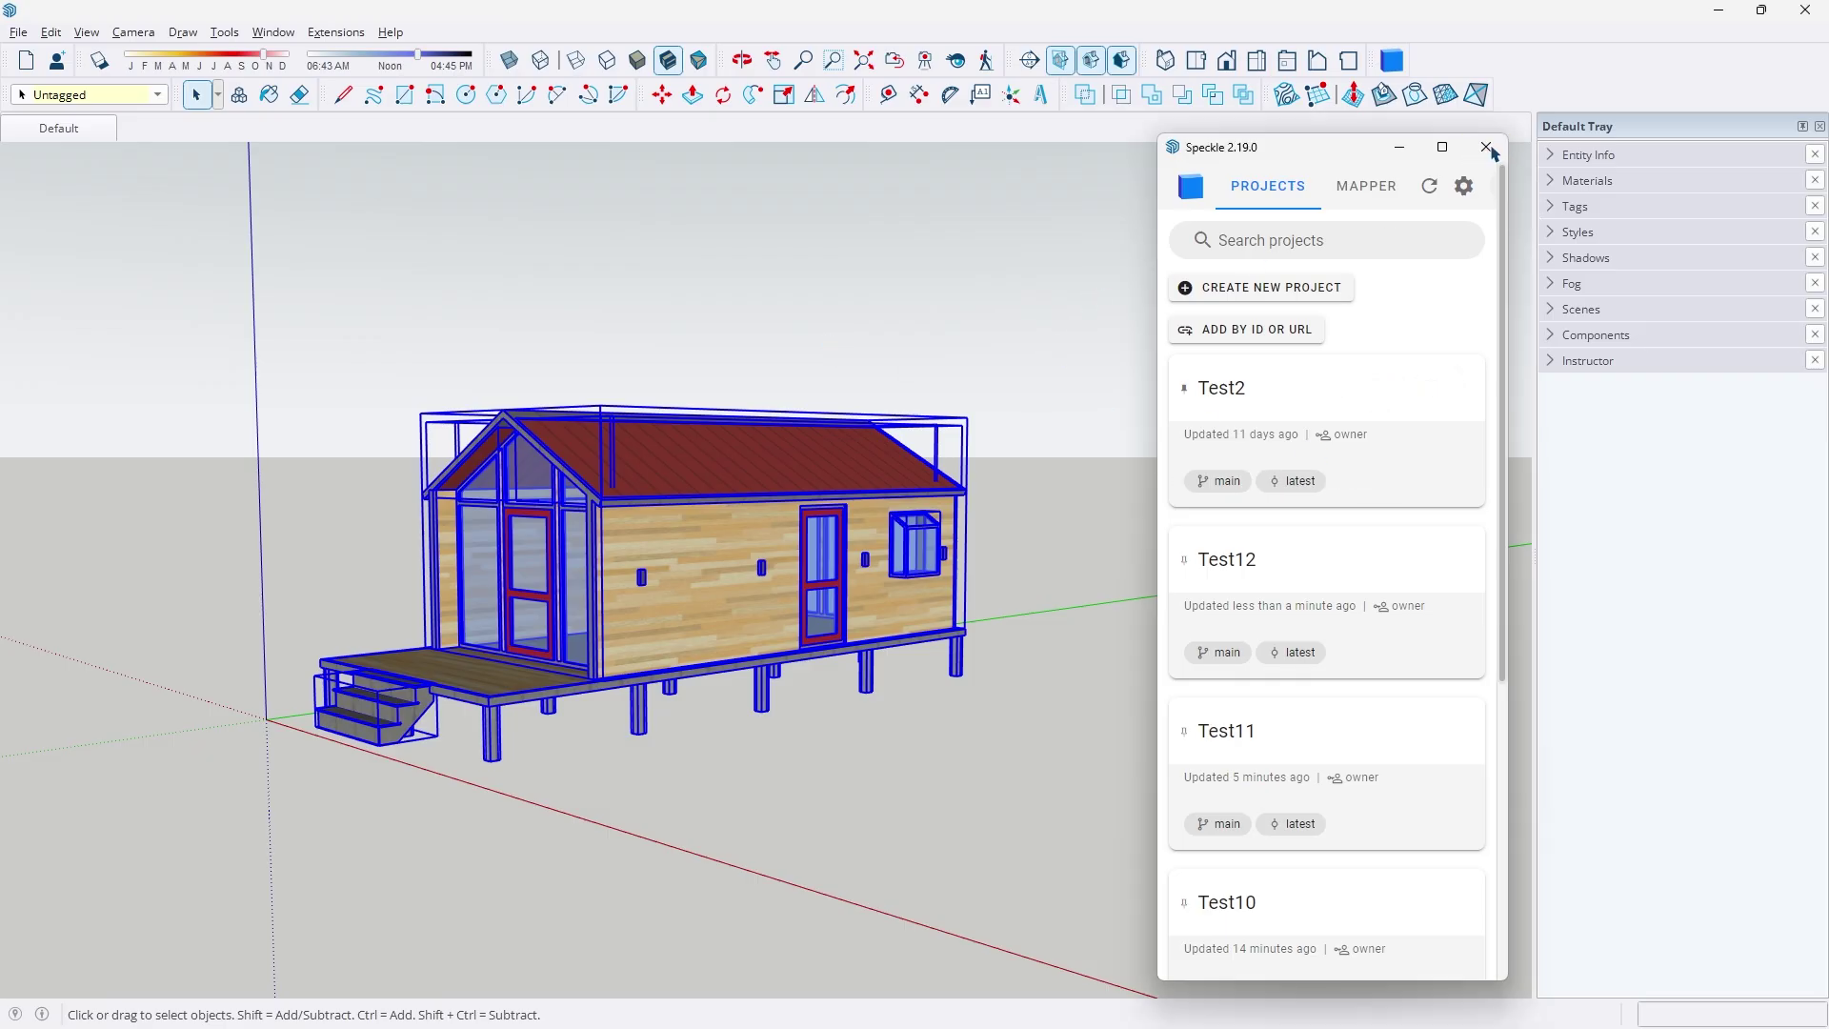
pyautogui.click(1486, 146)
pyautogui.click(1114, 401)
pyautogui.click(809, 450)
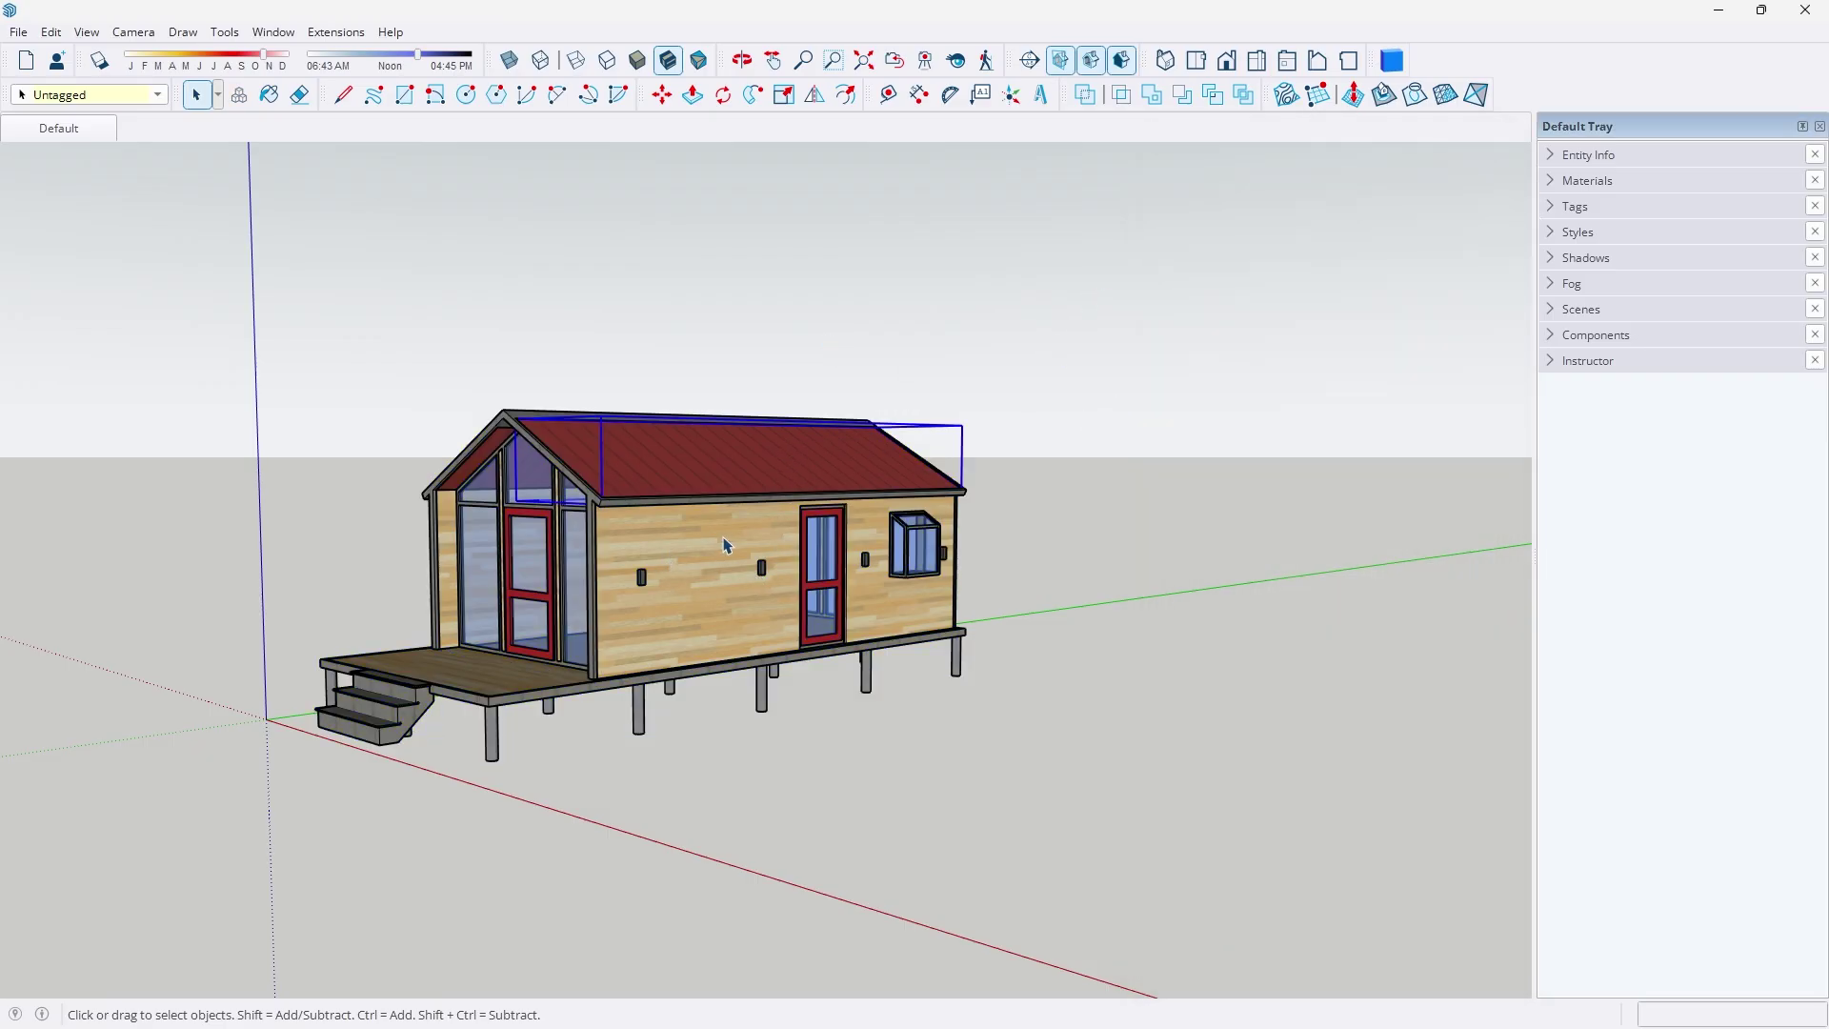
pyautogui.press('Escape')
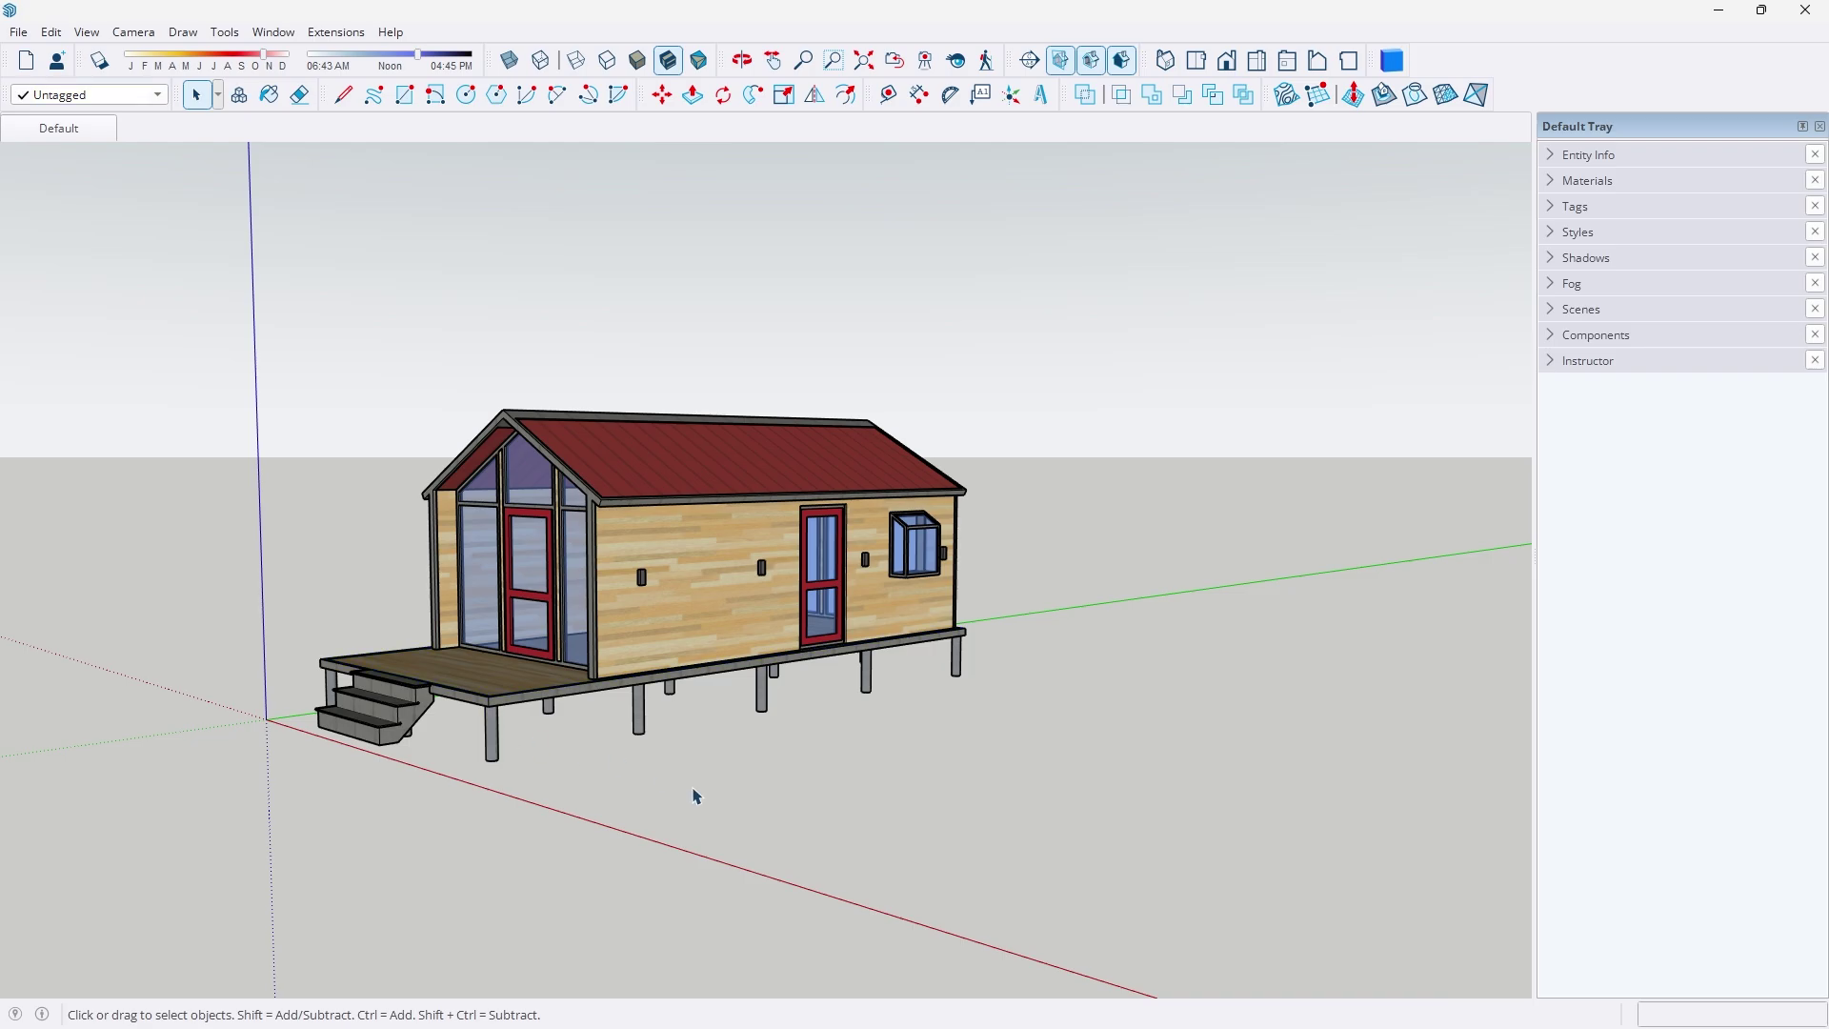
pyautogui.moveTo(1108, 303); pyautogui.dragTo(143, 842)
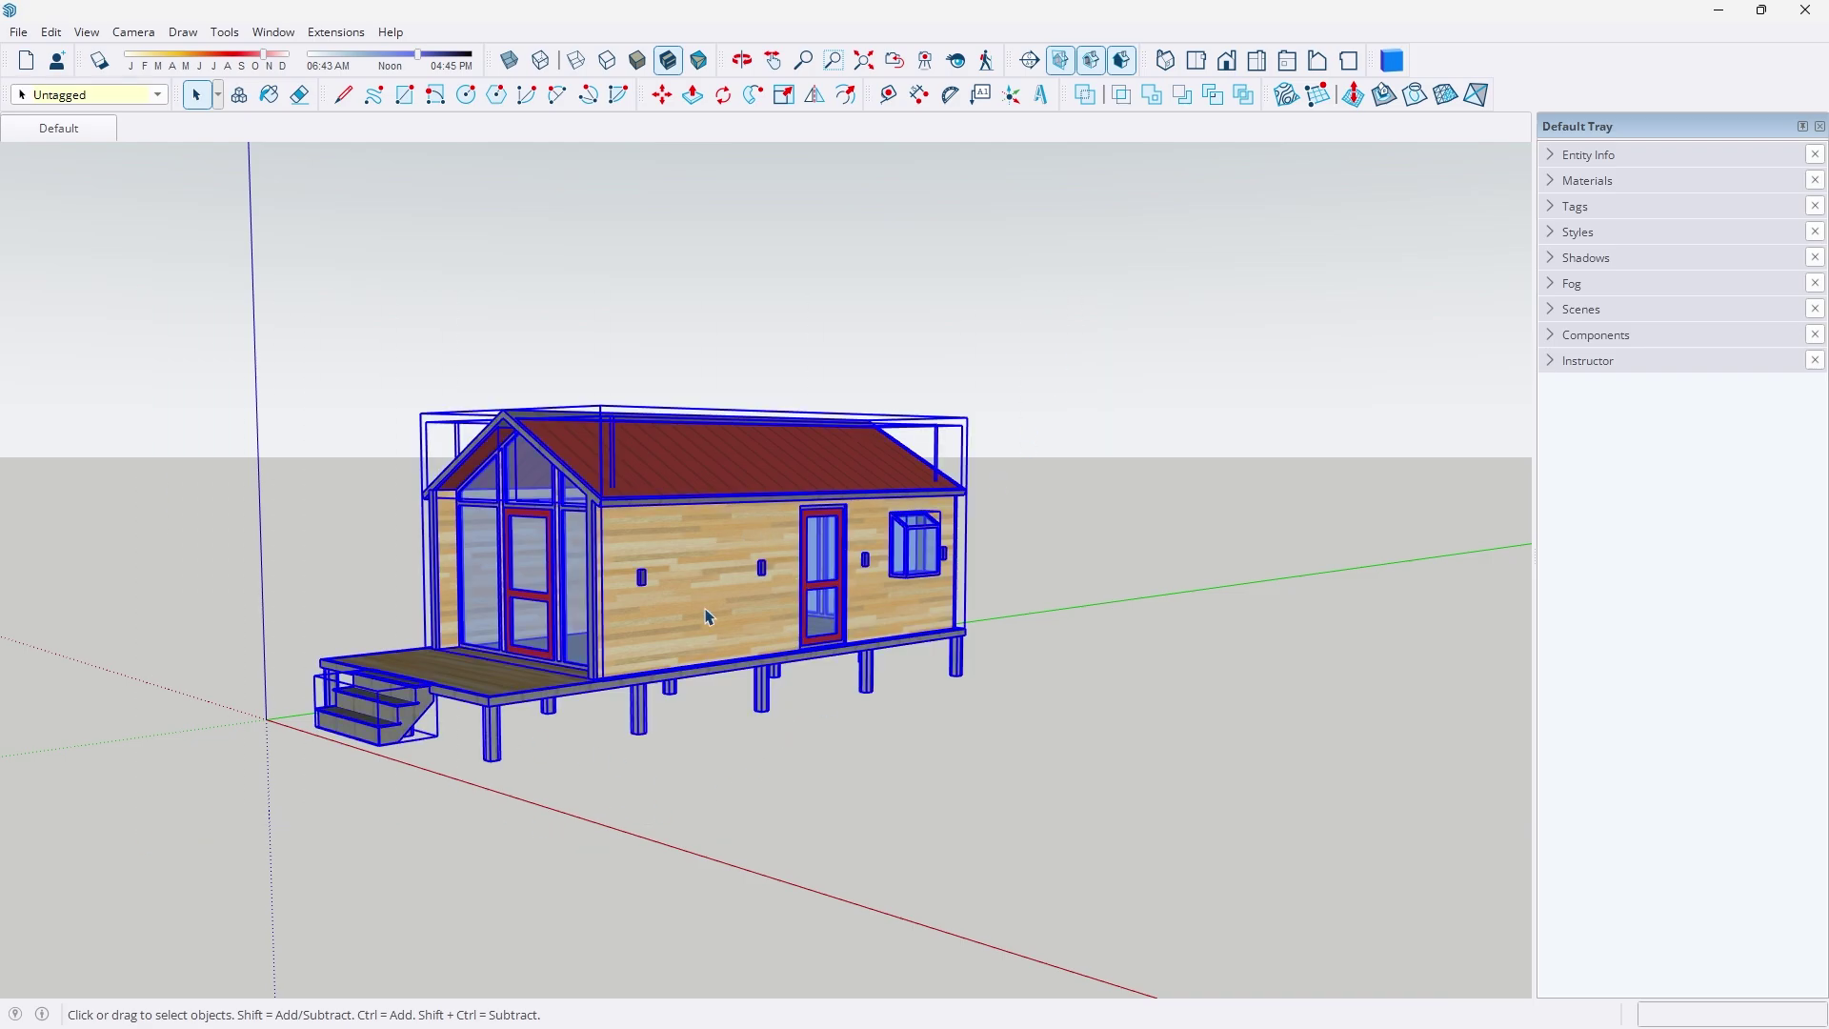
pyautogui.click(742, 748)
# - Switch back to Revit, check individual imported components and set the 3D view's visual style to Shaded
pyautogui.hotkey('alt', 'Tab')
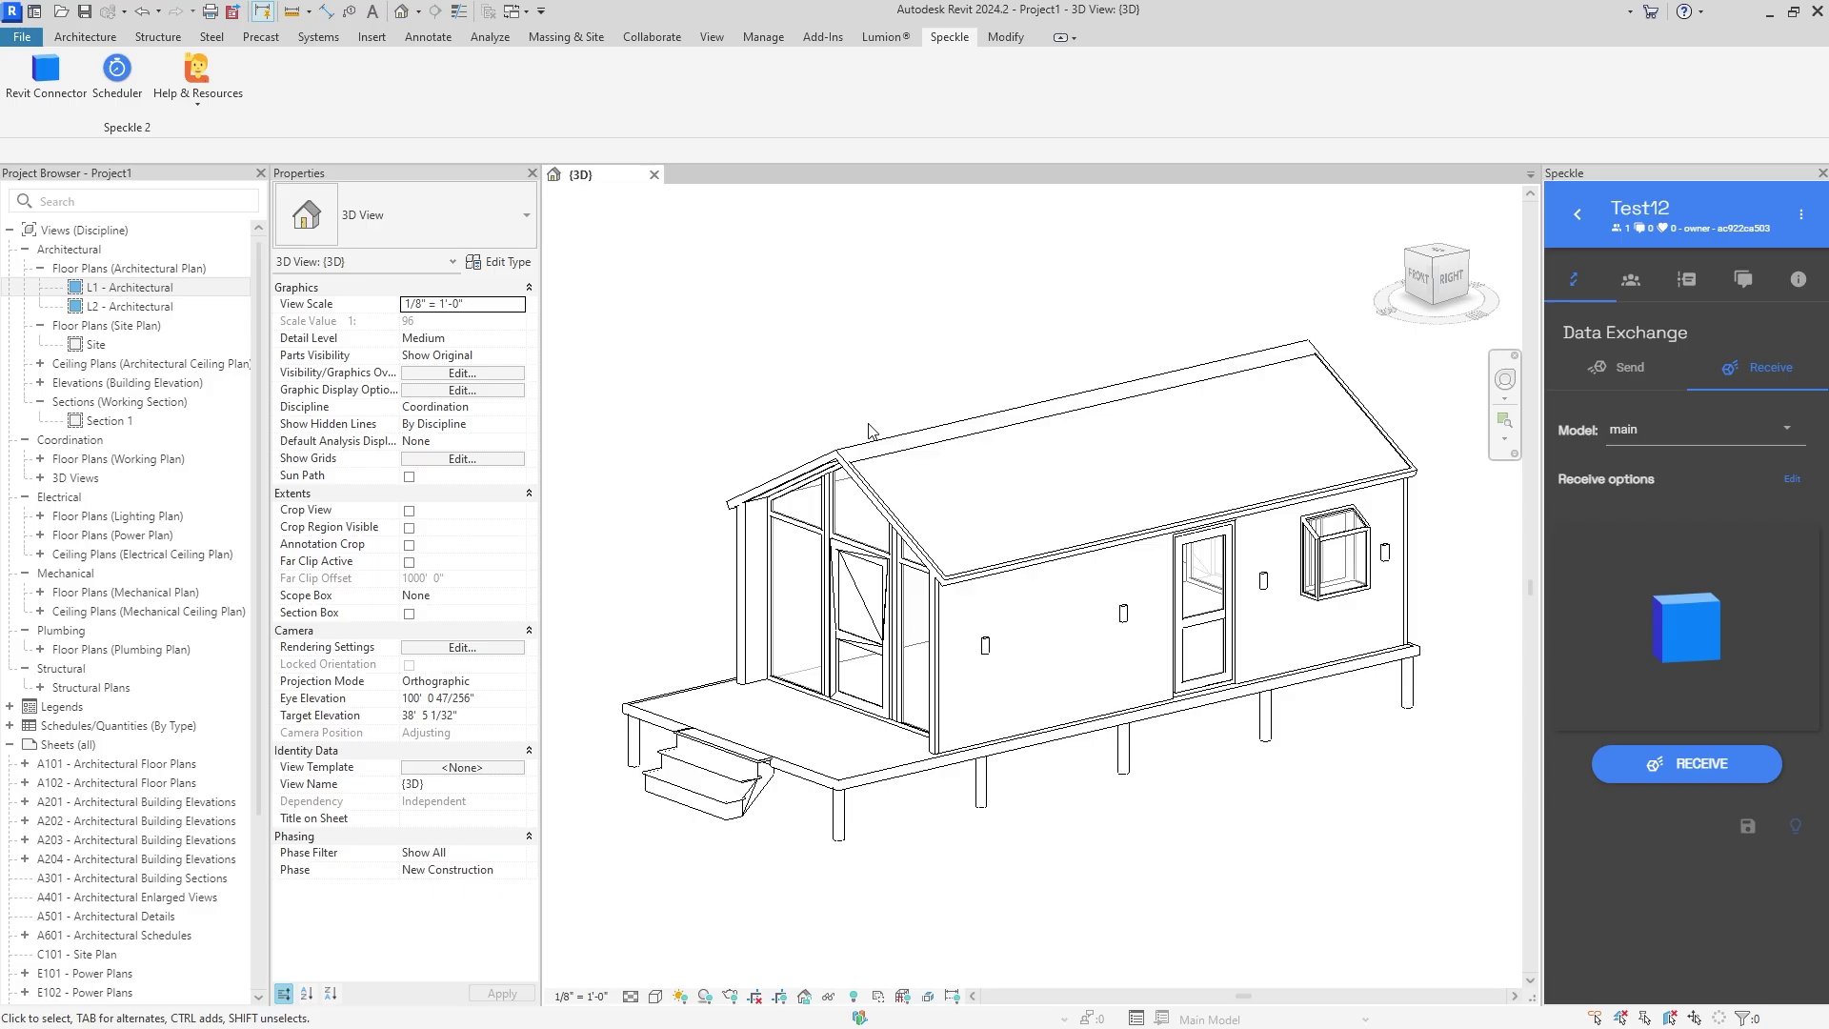
pyautogui.click(956, 590)
pyautogui.click(982, 777)
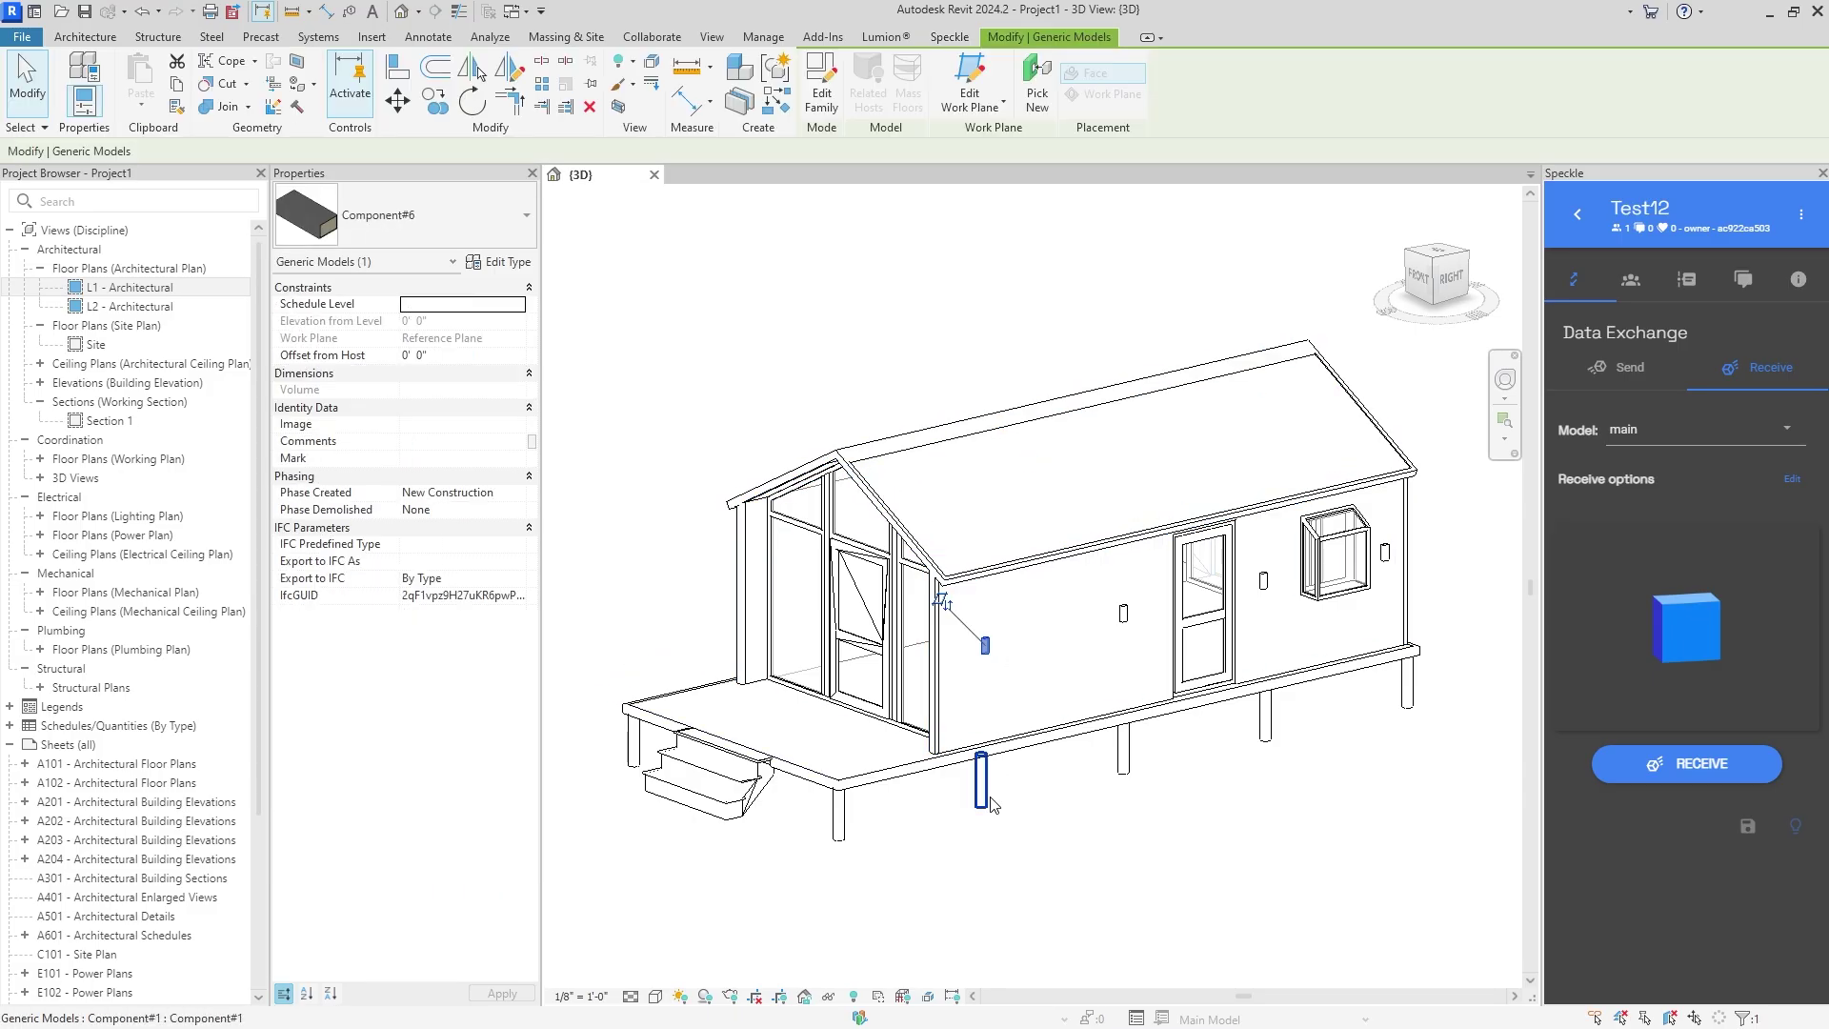
pyautogui.click(1141, 821)
pyautogui.click(656, 996)
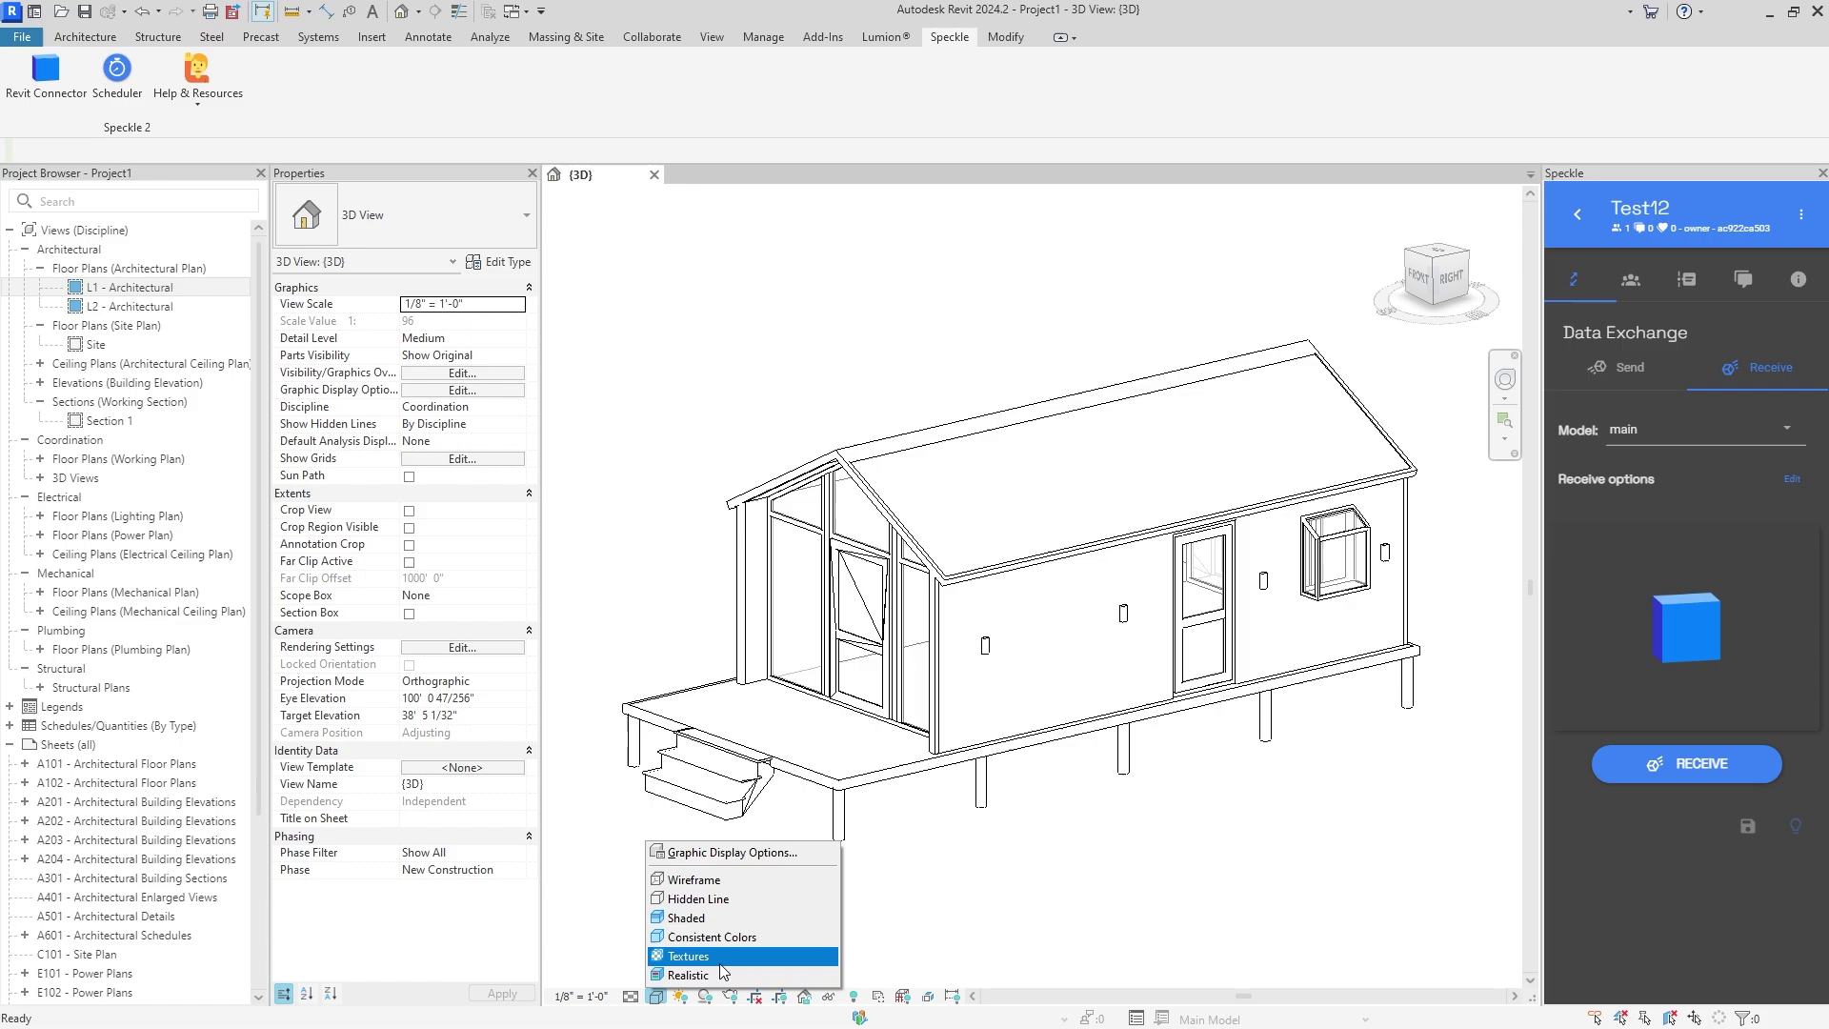
pyautogui.click(721, 923)
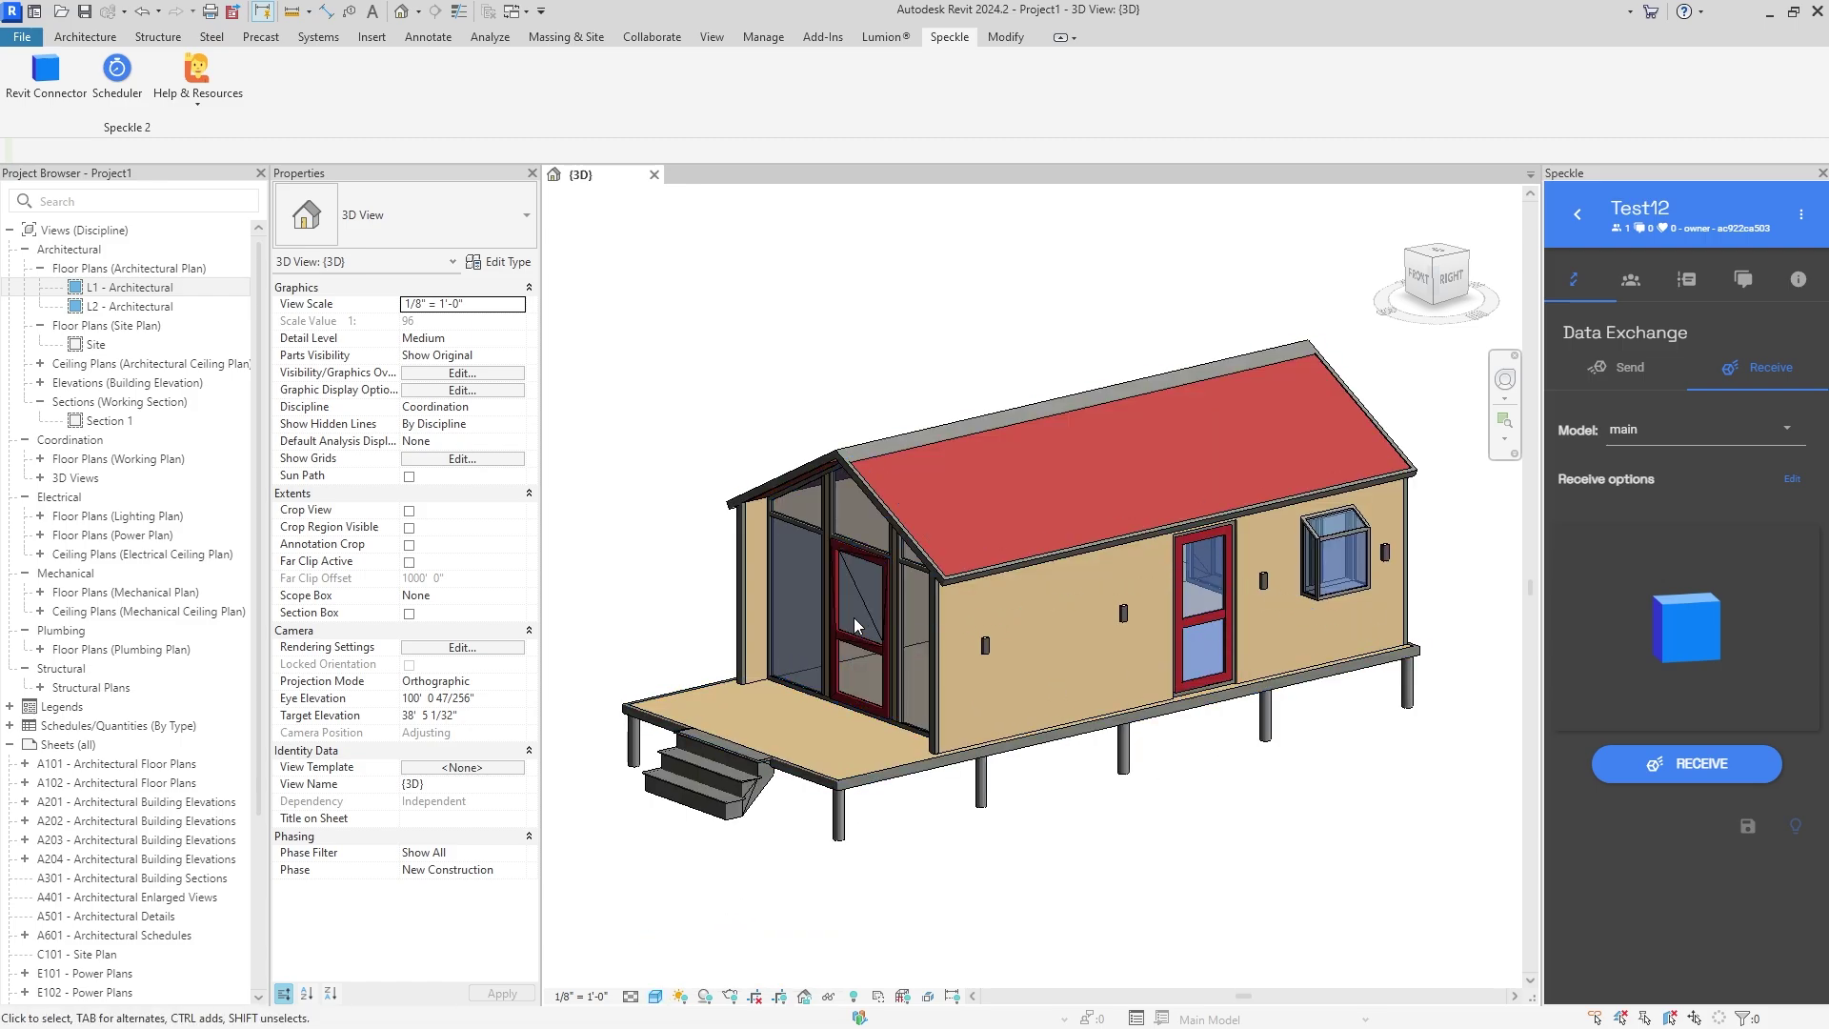
# - Hide the L2 level behind the imported house in the 3D view as an individual element
pyautogui.keyDown('shift'); pyautogui.moveTo(854, 626); pyautogui.dragTo(857, 533, button='middle'); pyautogui.keyUp('shift')
pyautogui.click(735, 431)
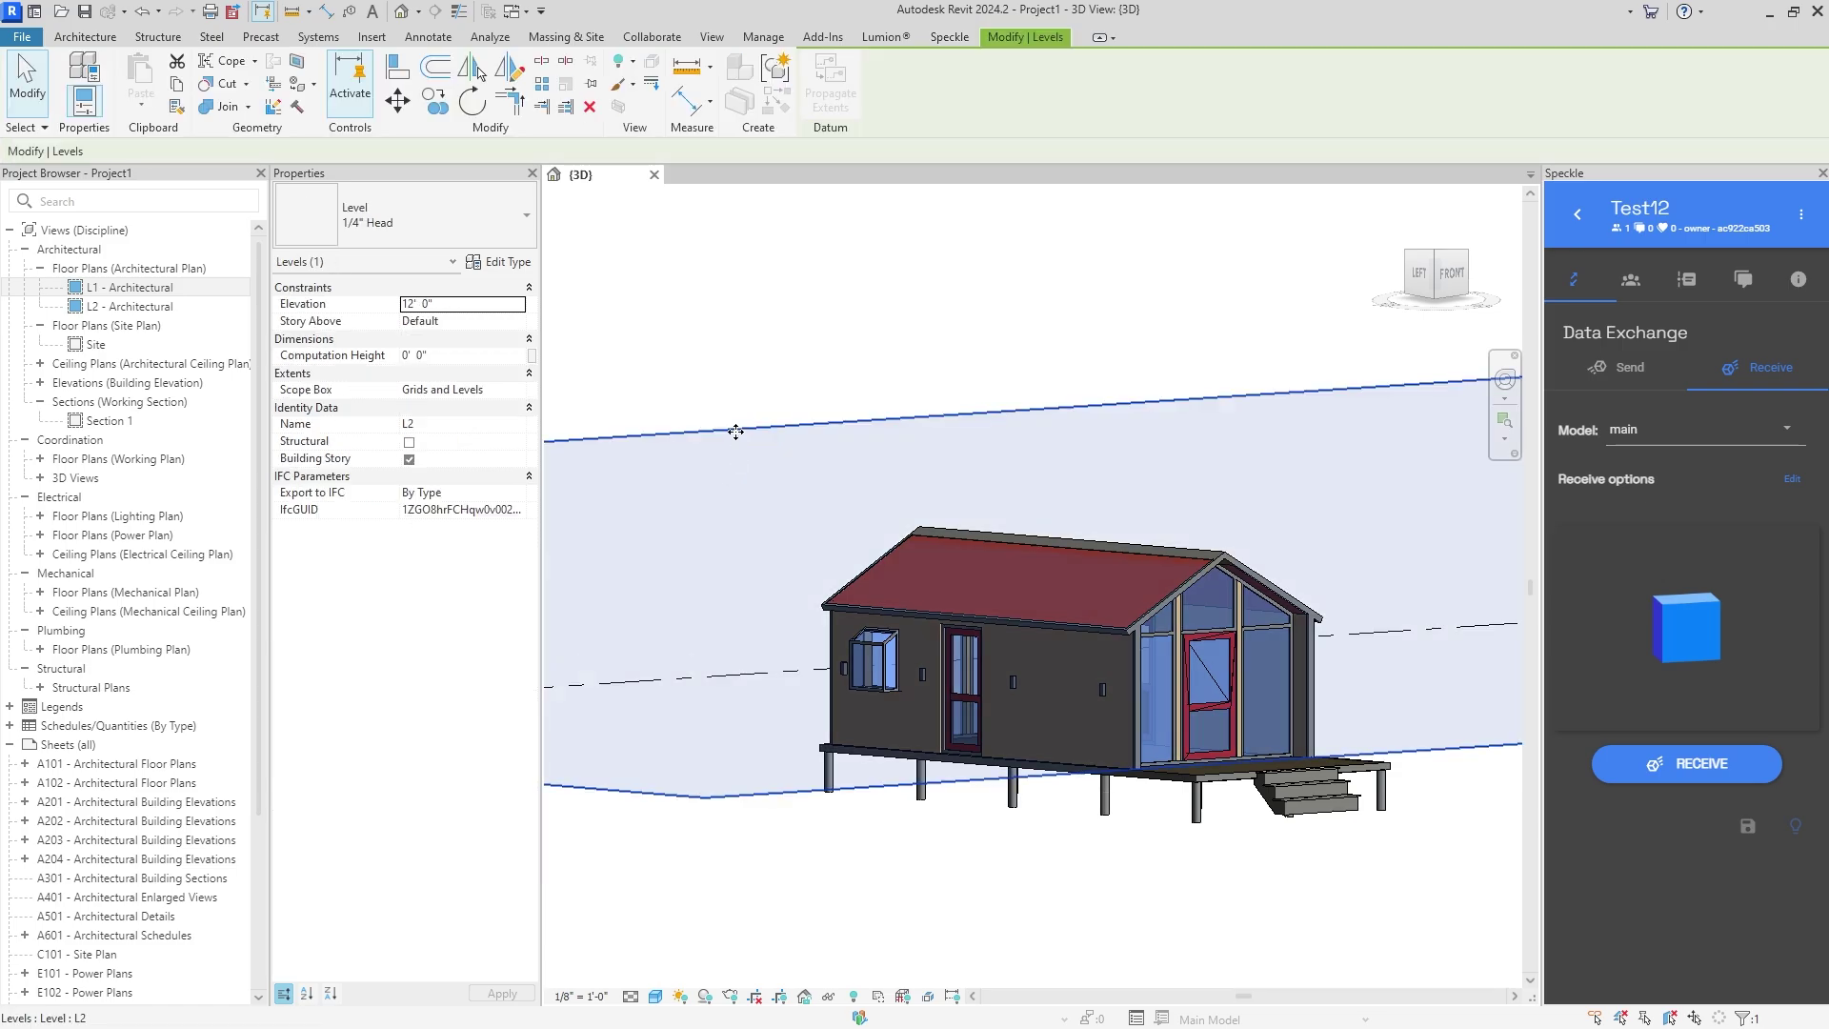
pyautogui.rightClick(735, 432)
pyautogui.moveTo(943, 577)
pyautogui.click(1038, 577)
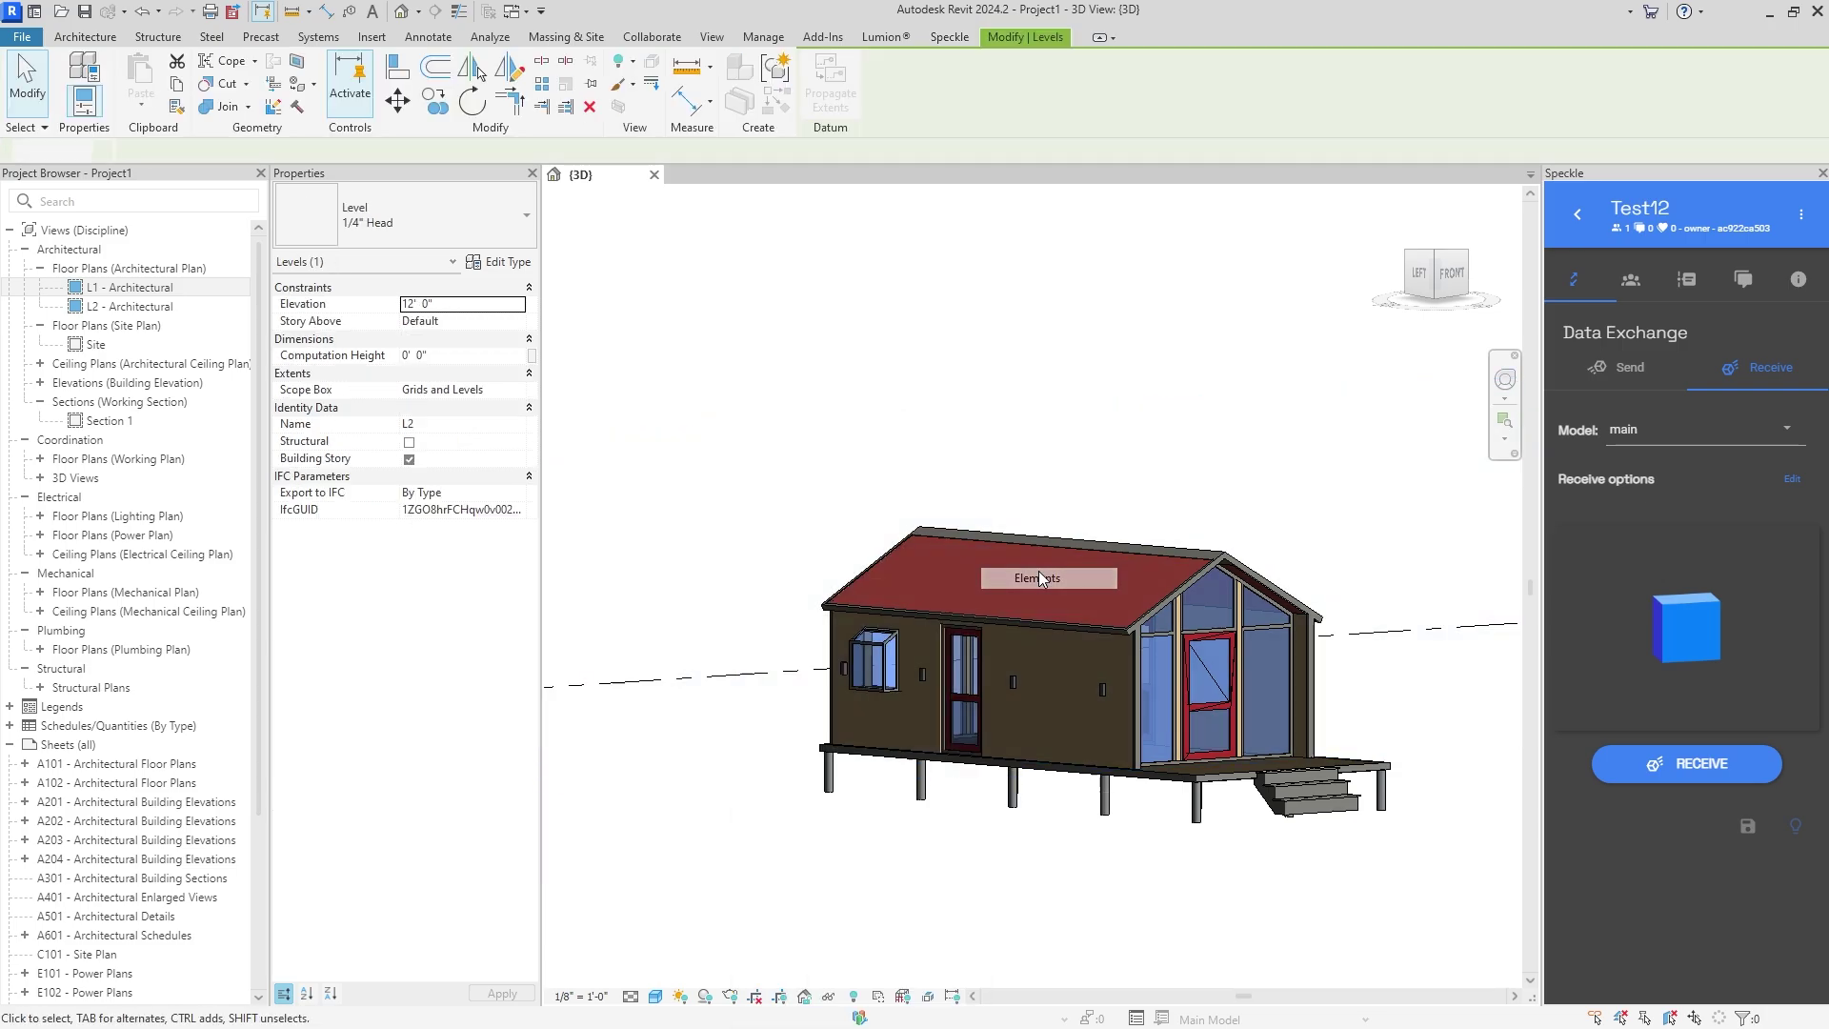
# - Check the 3D view's visual style options and look over the imported house from an isometric angle
pyautogui.click(656, 996)
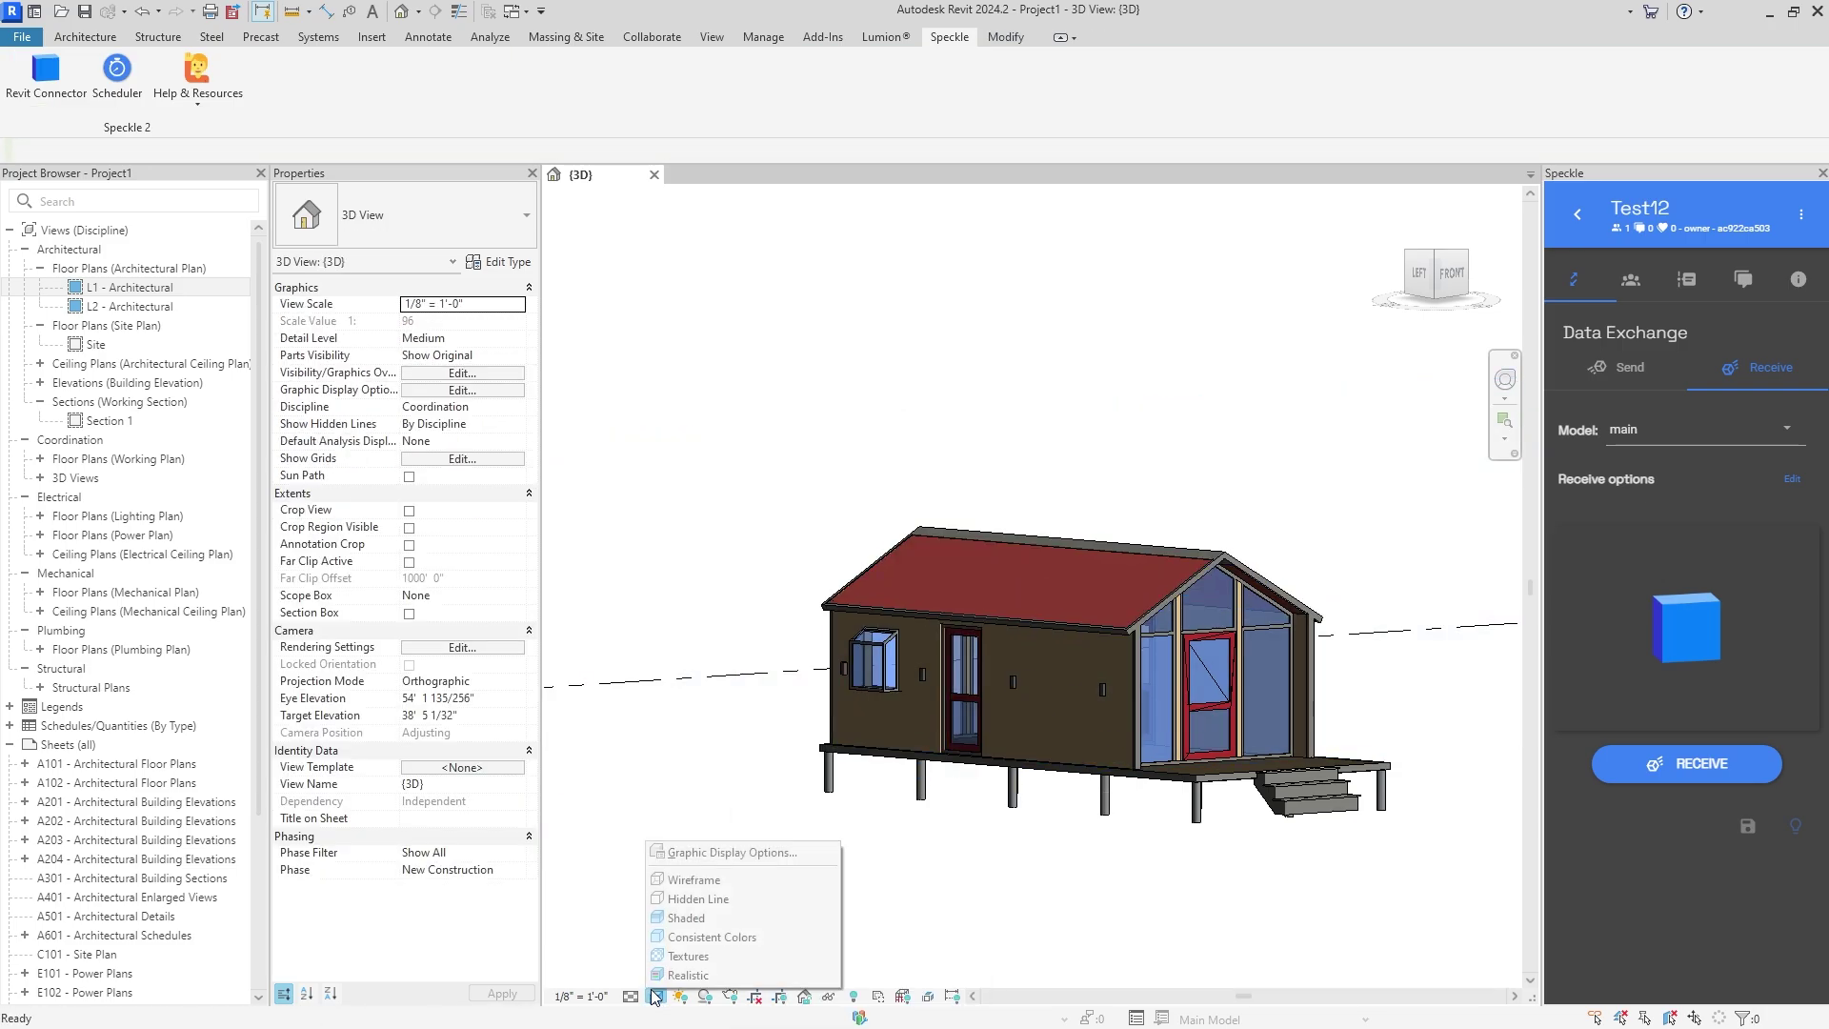
pyautogui.click(713, 937)
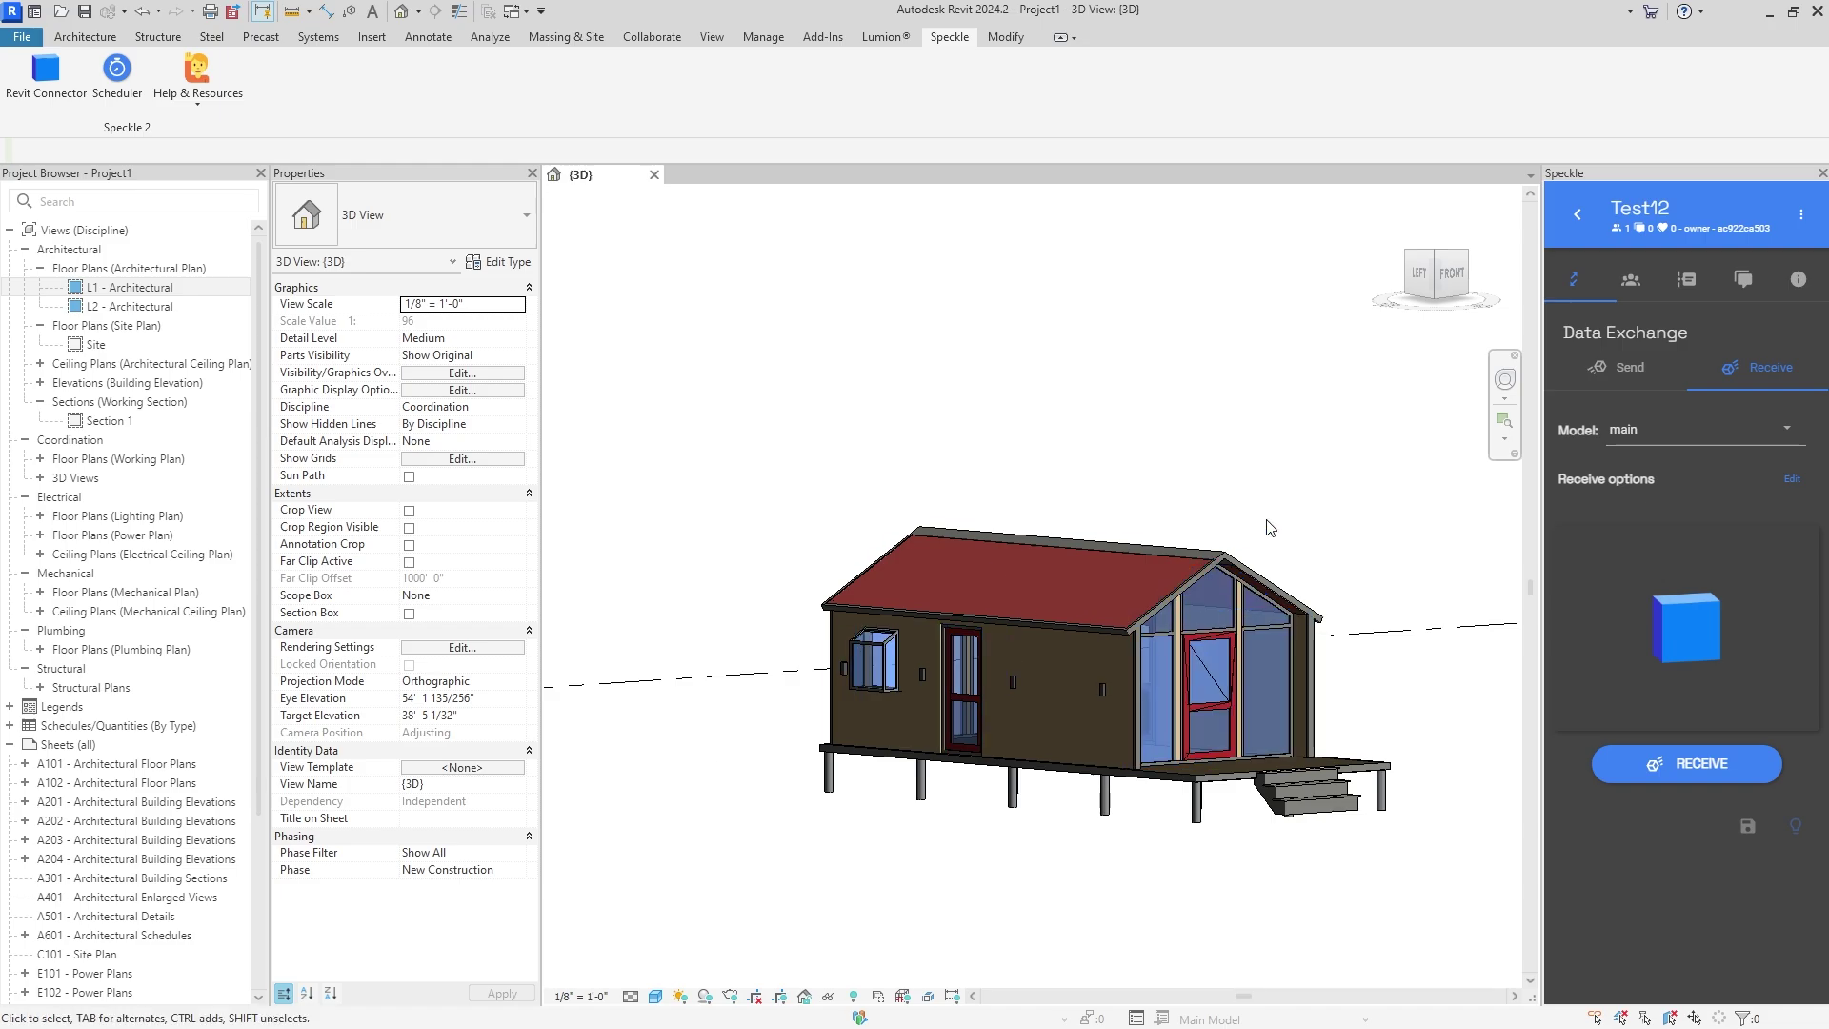
pyautogui.press('z')
pyautogui.press('f')
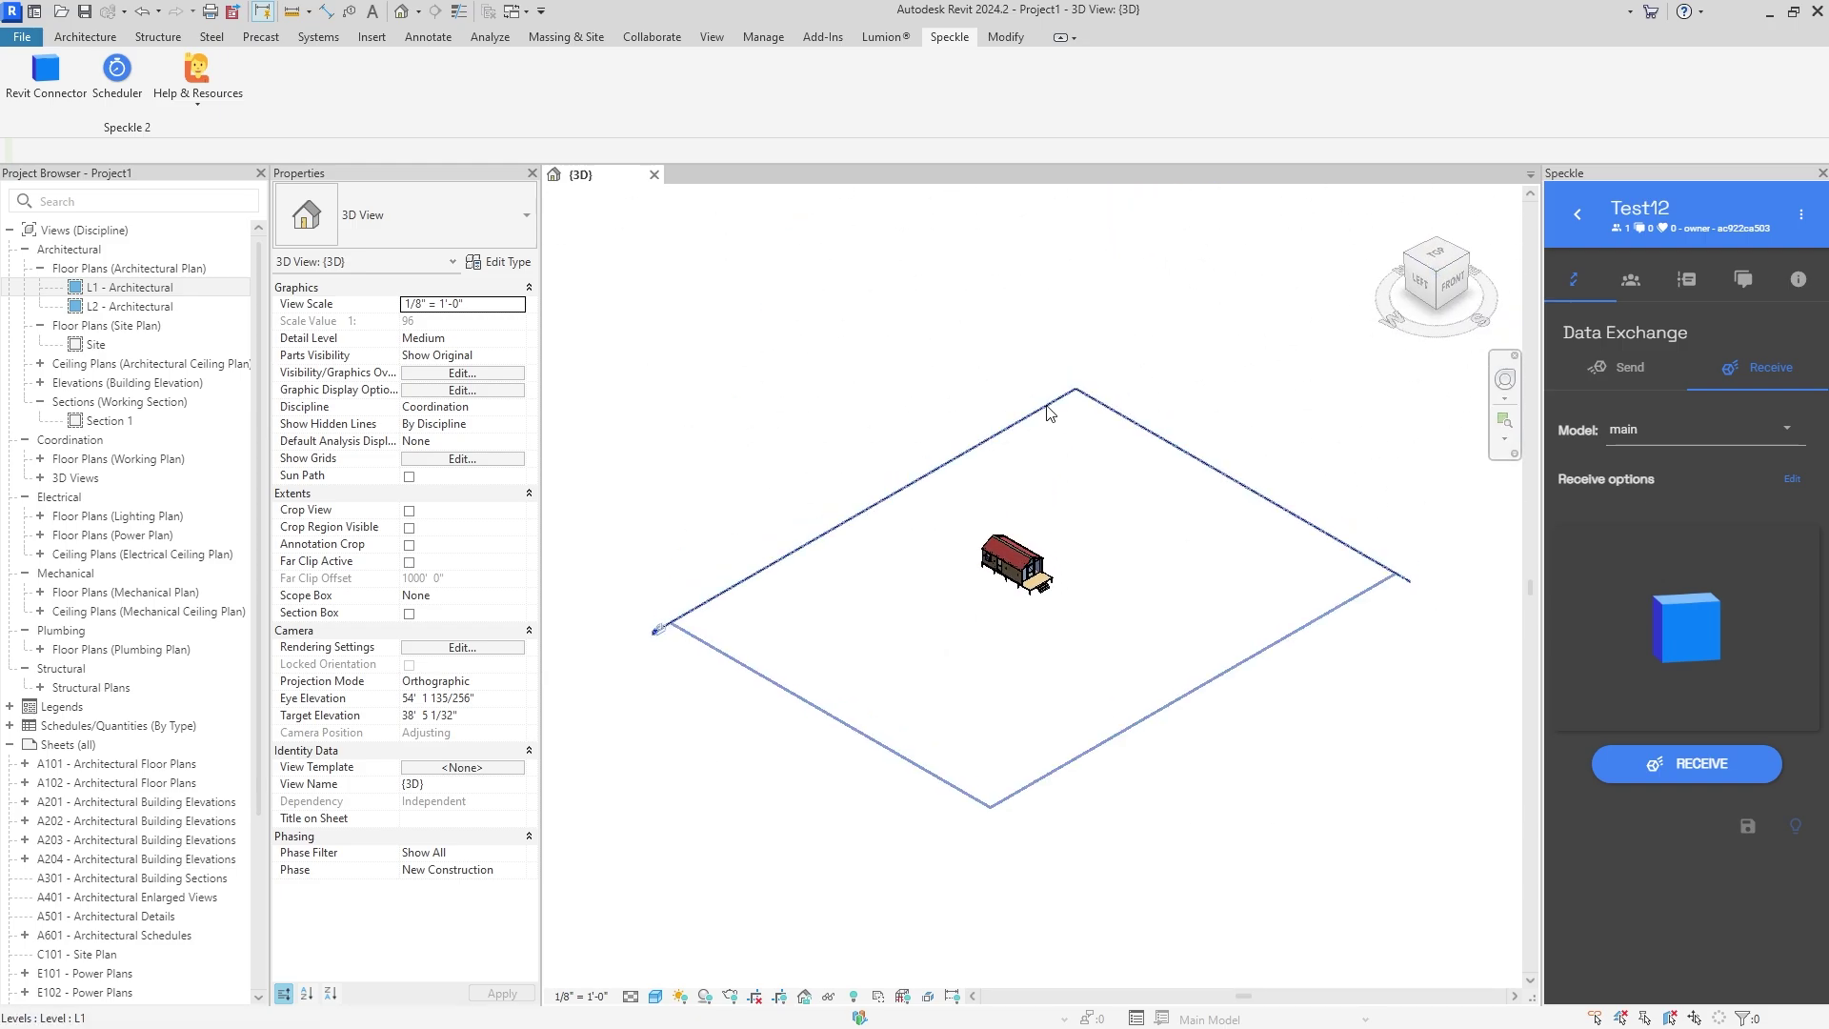
pyautogui.scroll(8, 1018, 558)
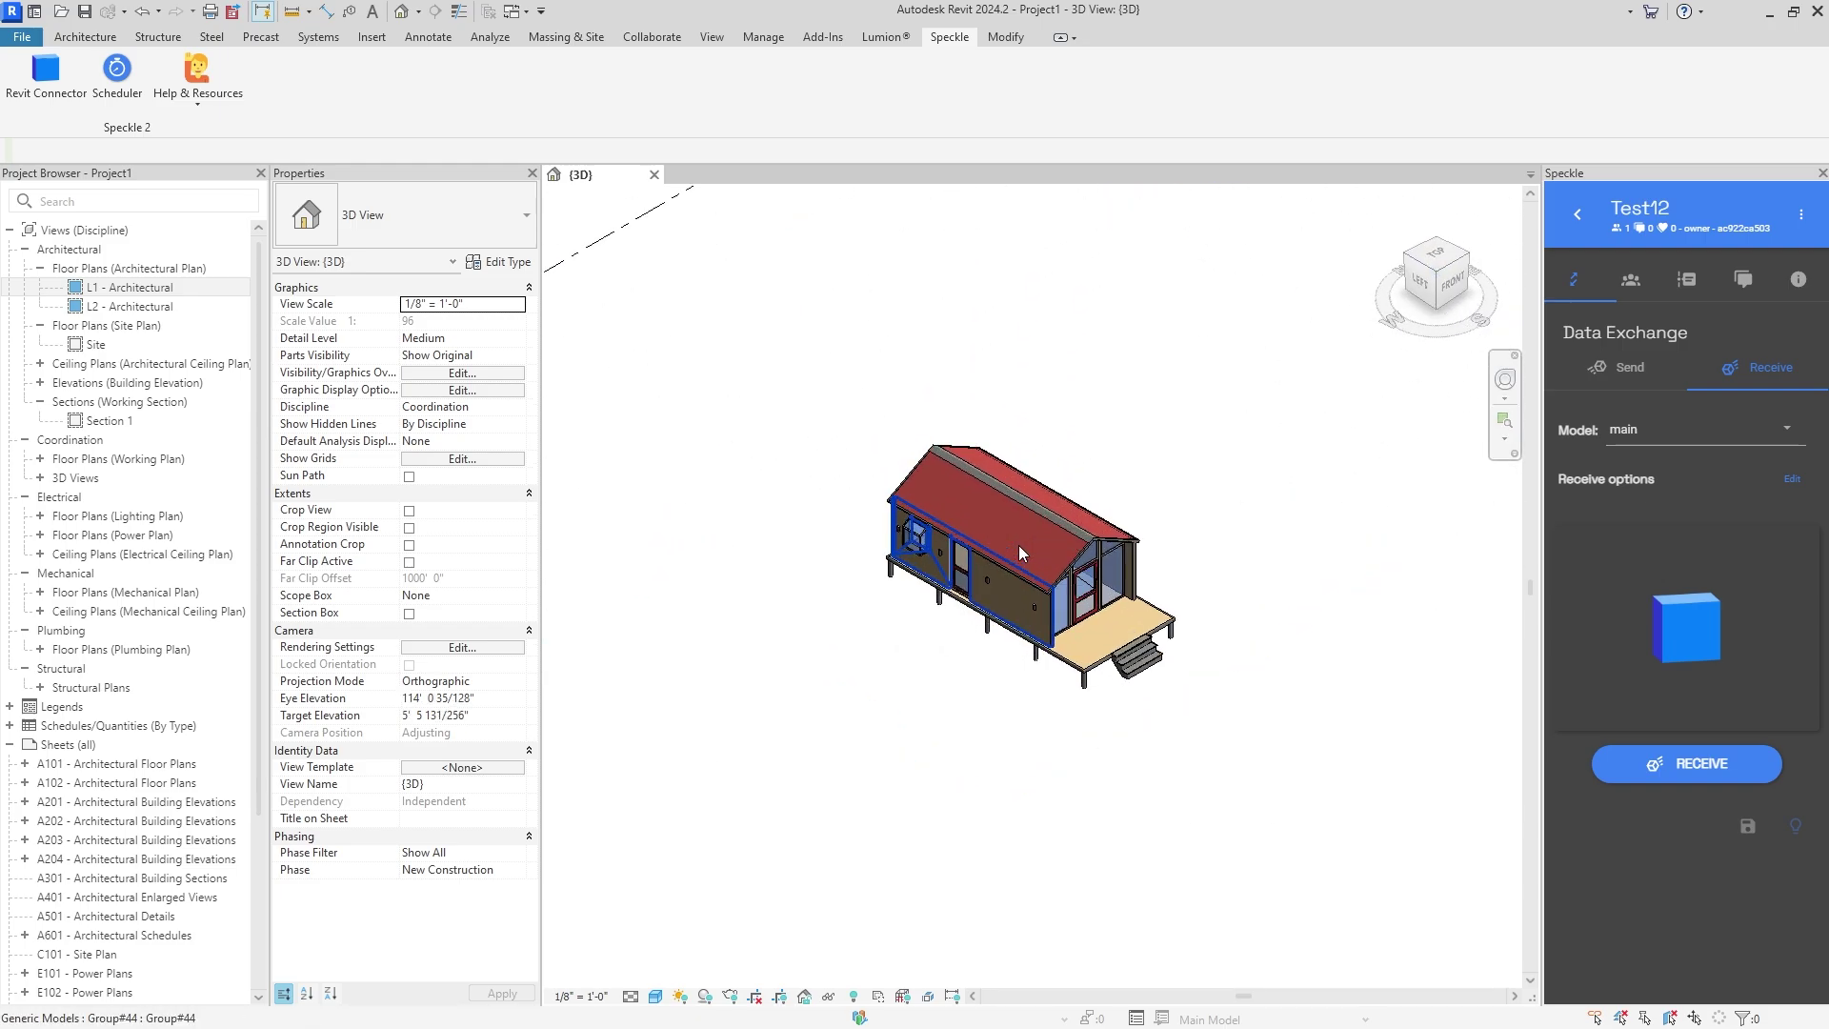
# - Switch to AutoCAD, open the Speckle connector and search its projects for test12
pyautogui.hotkey('alt', 'Tab')
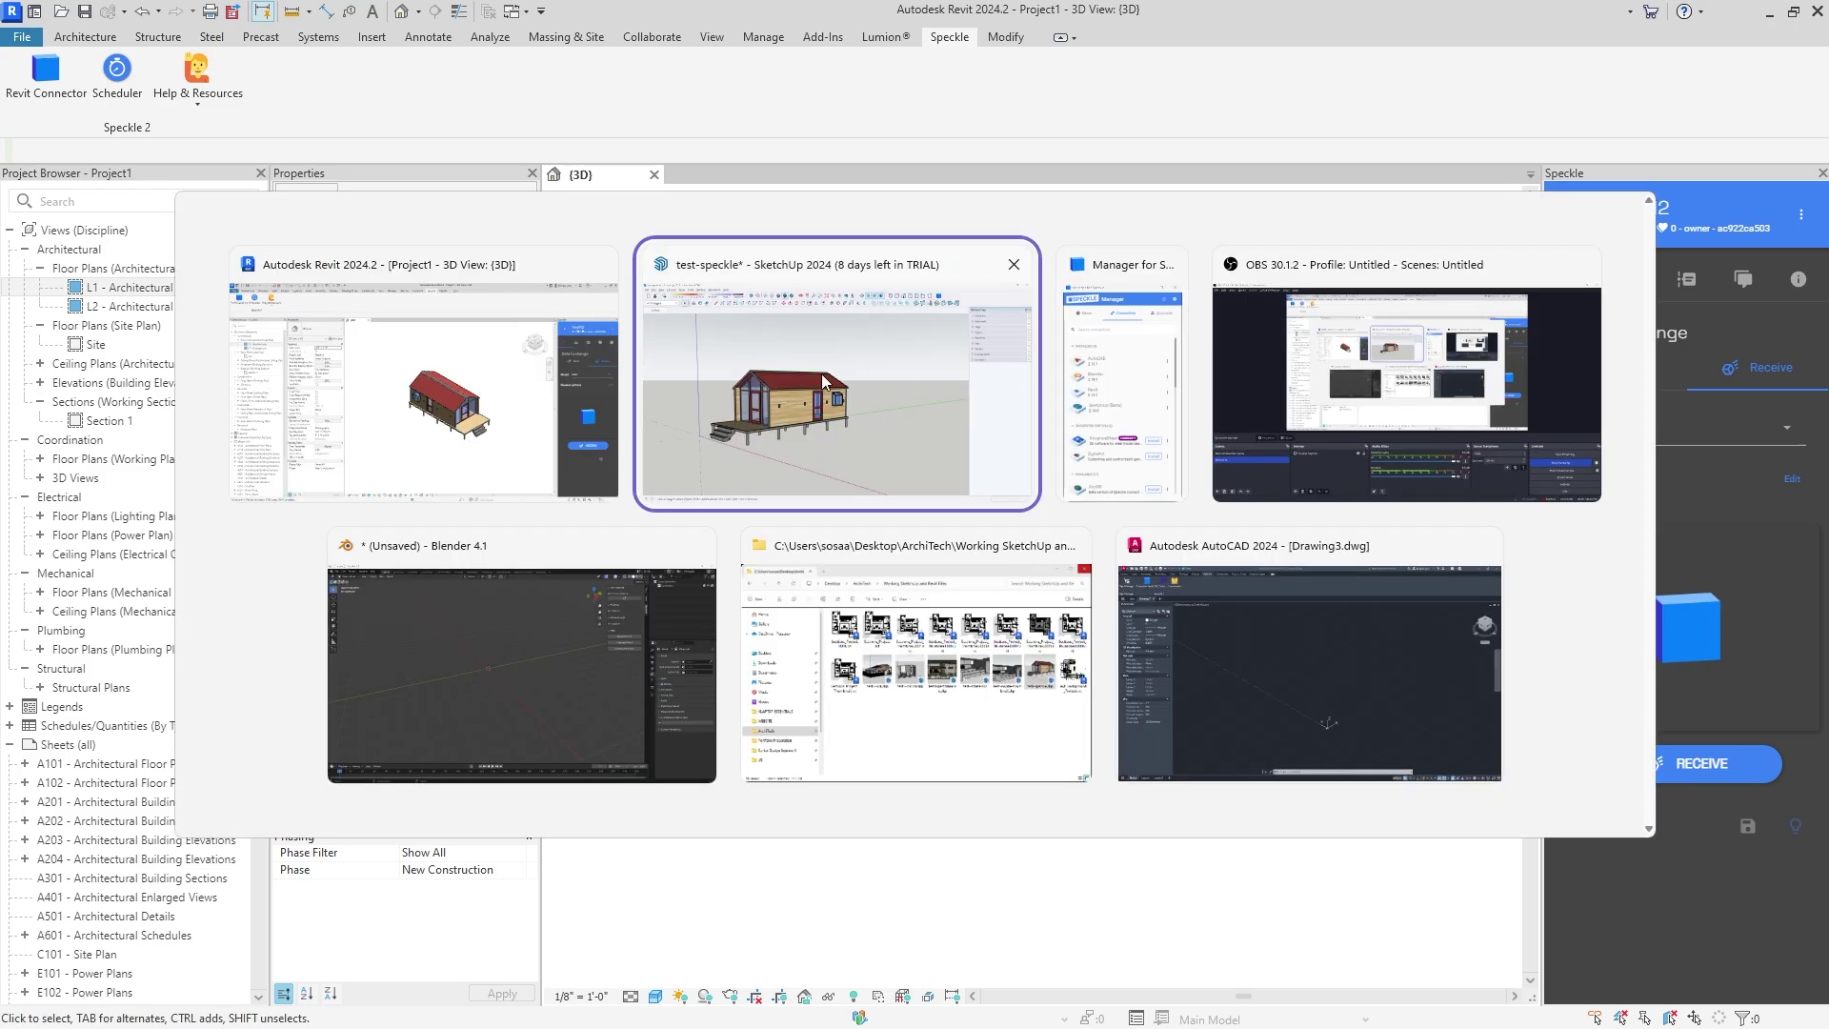
pyautogui.click(1236, 677)
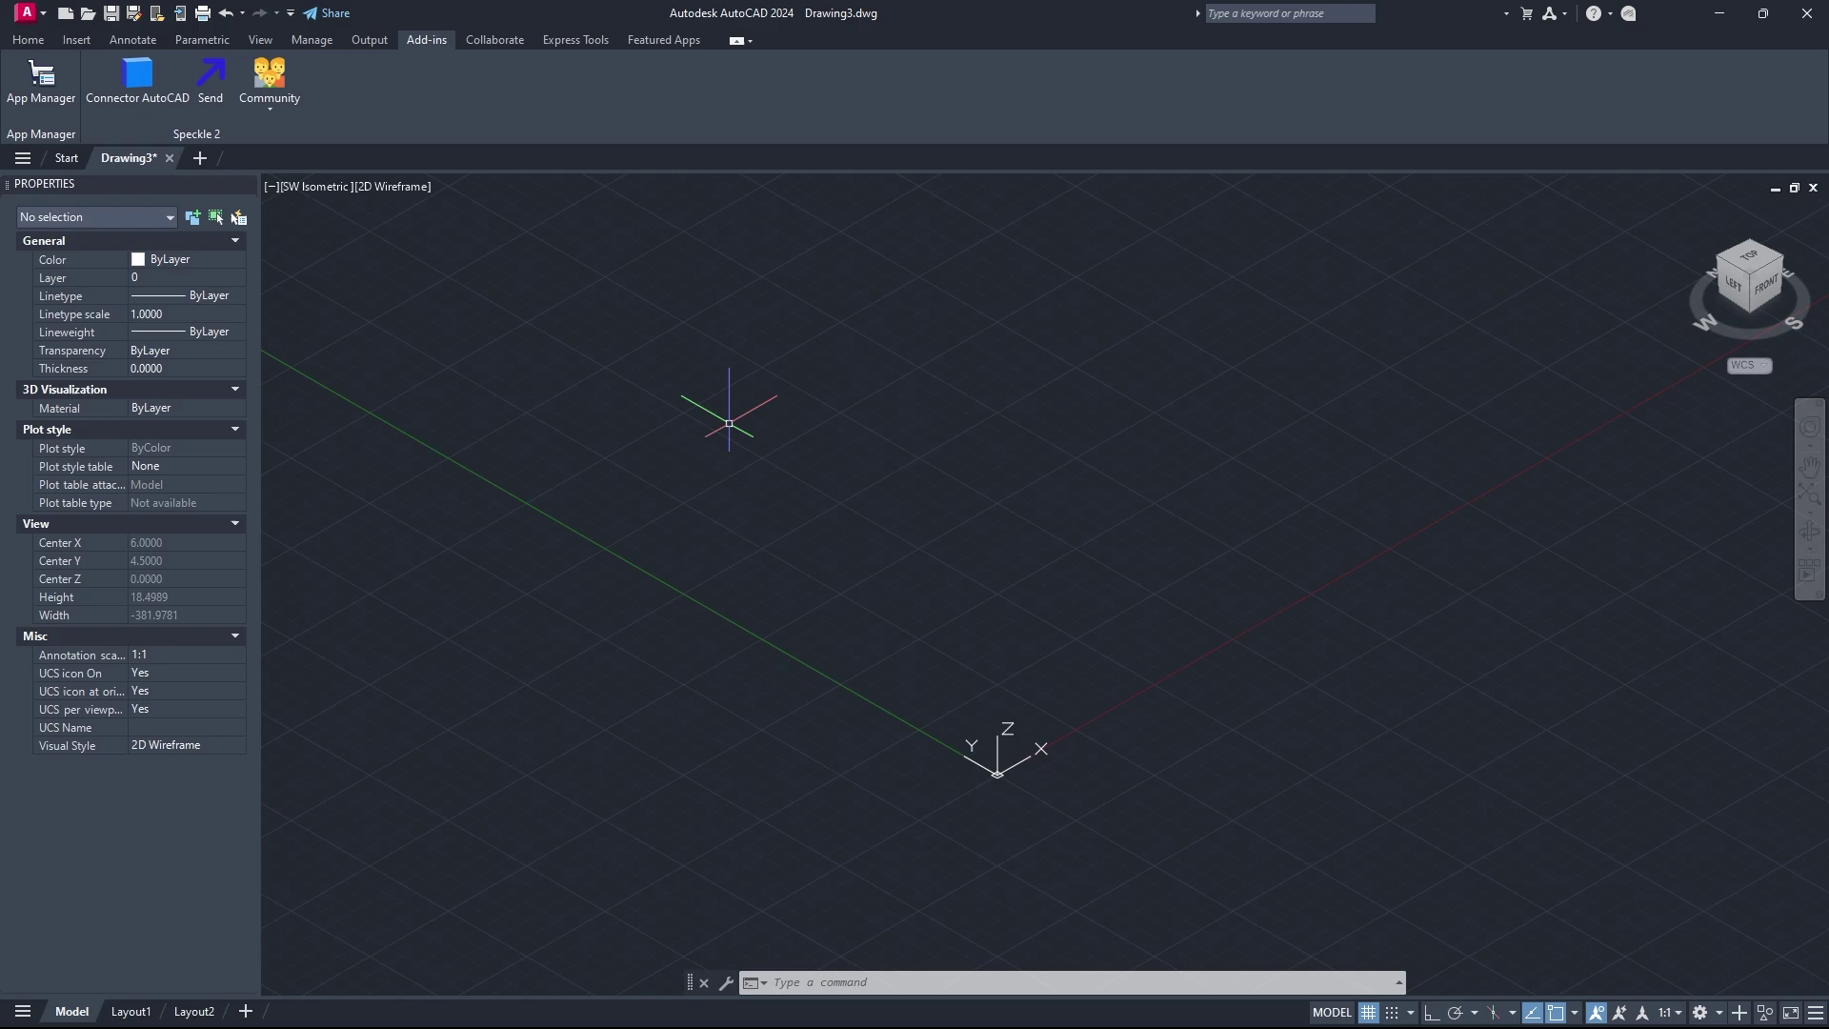
pyautogui.click(151, 93)
pyautogui.click(398, 316)
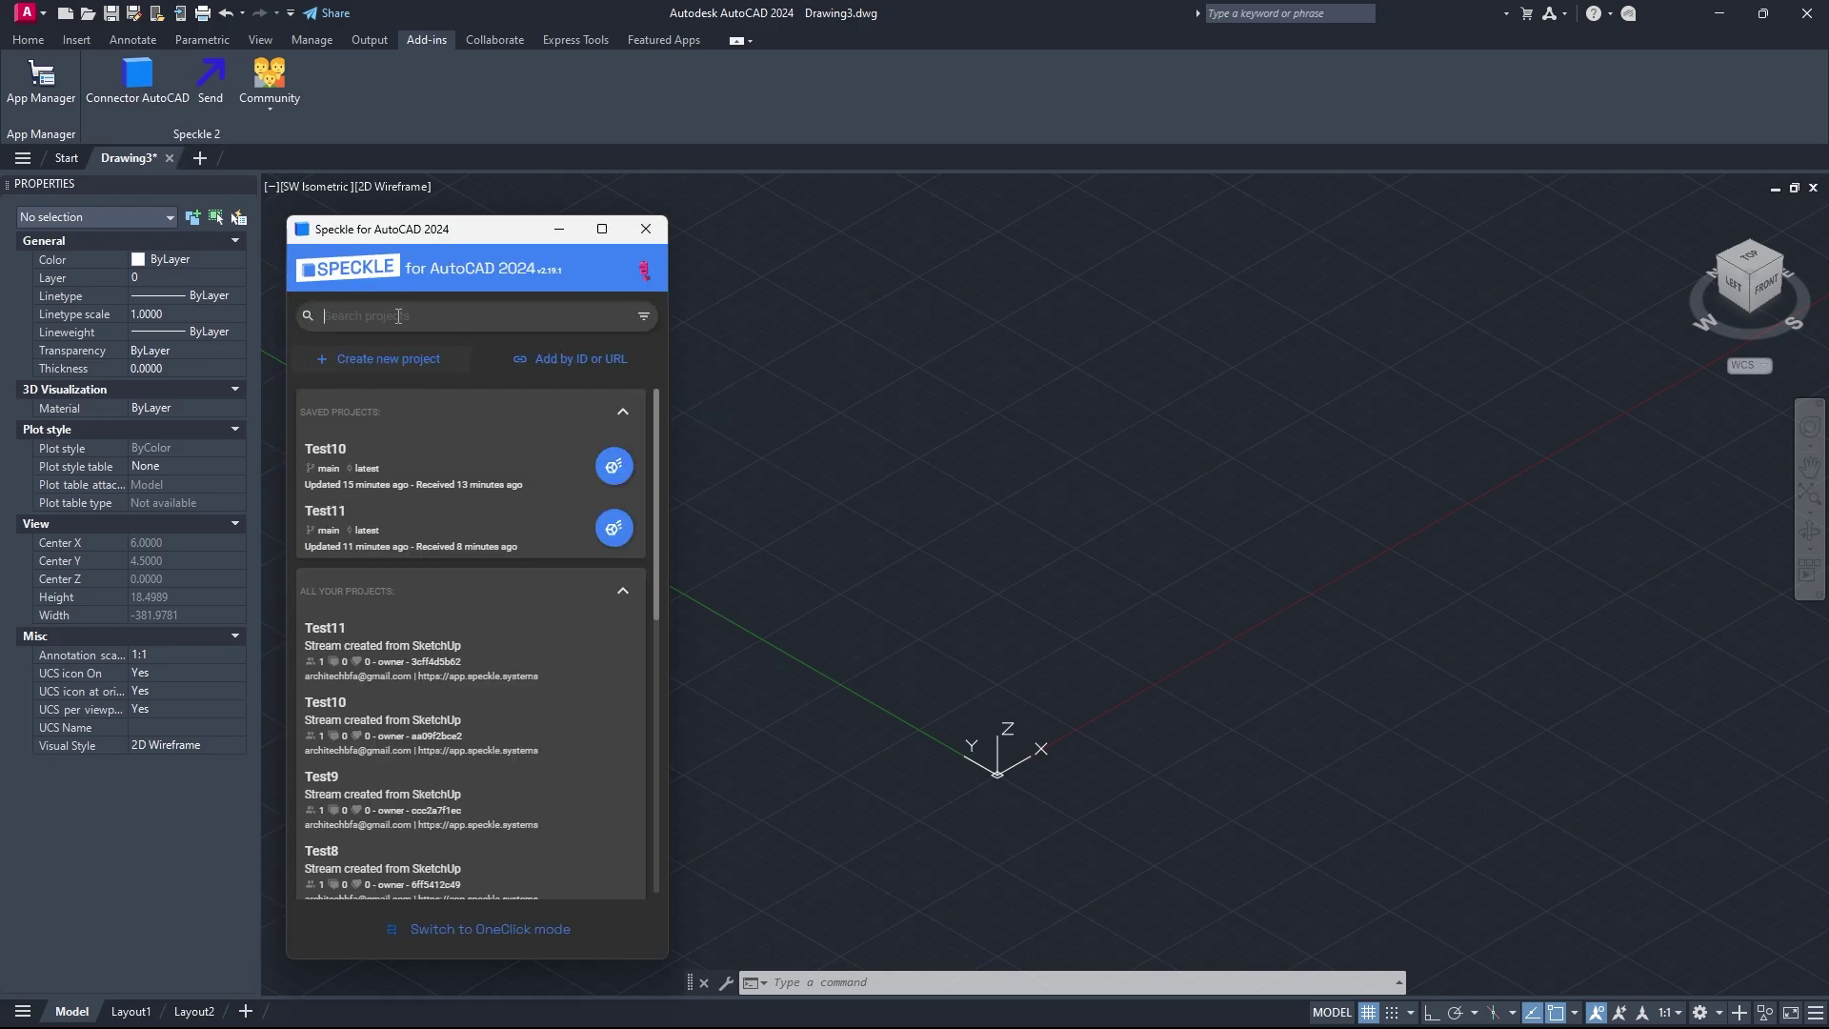
pyautogui.write('test12')
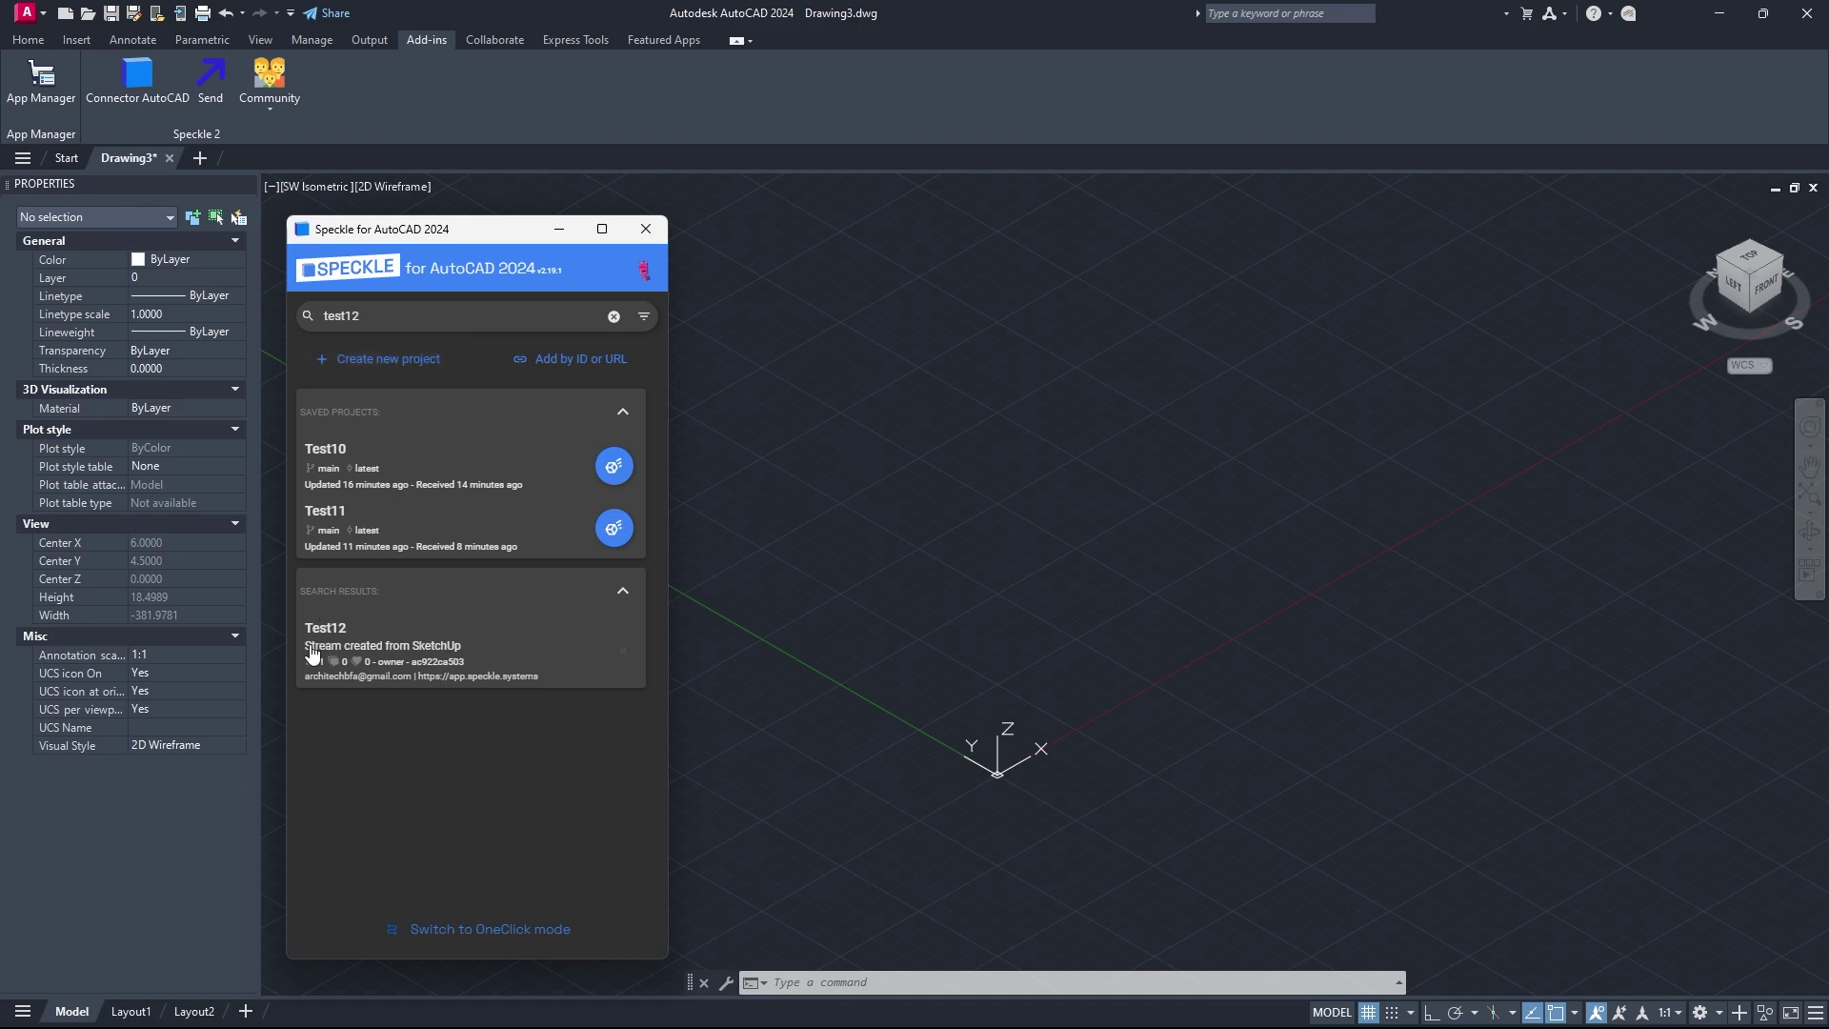
# - Open the Test12 project, receive its main model into the drawing and close the Speckle window
pyautogui.click(319, 636)
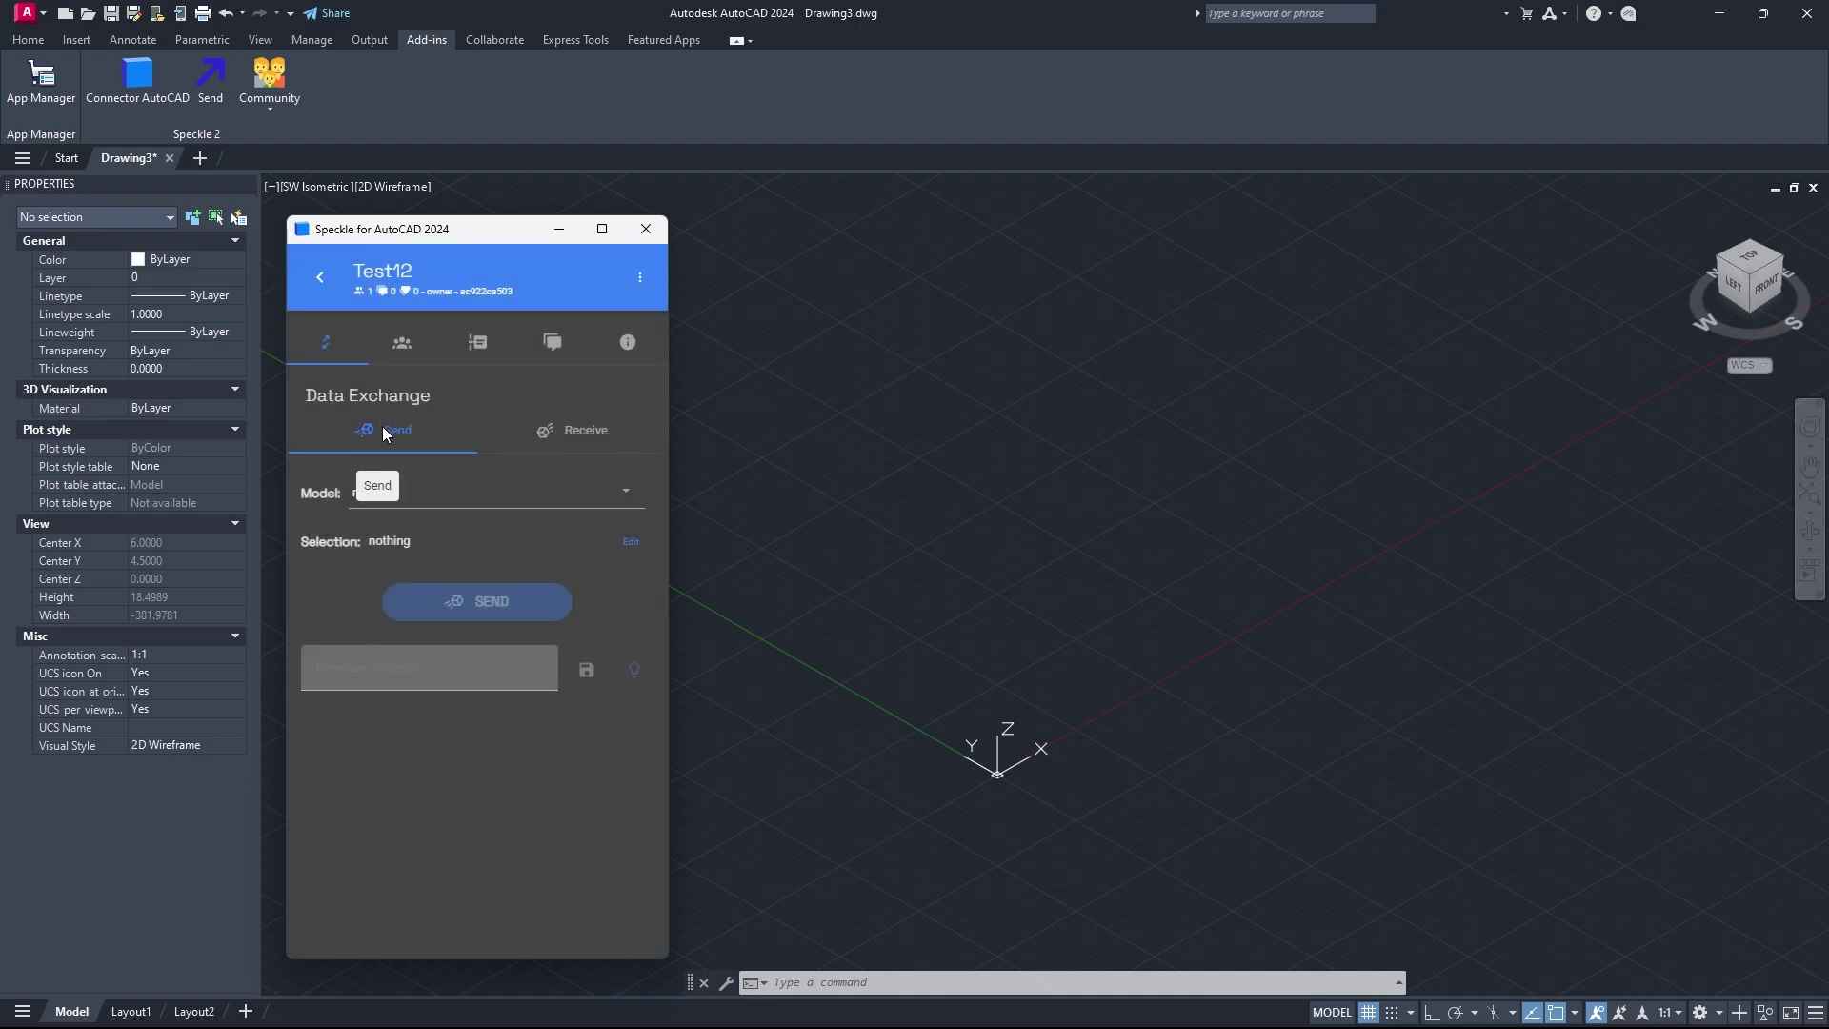
pyautogui.click(569, 432)
pyautogui.click(478, 829)
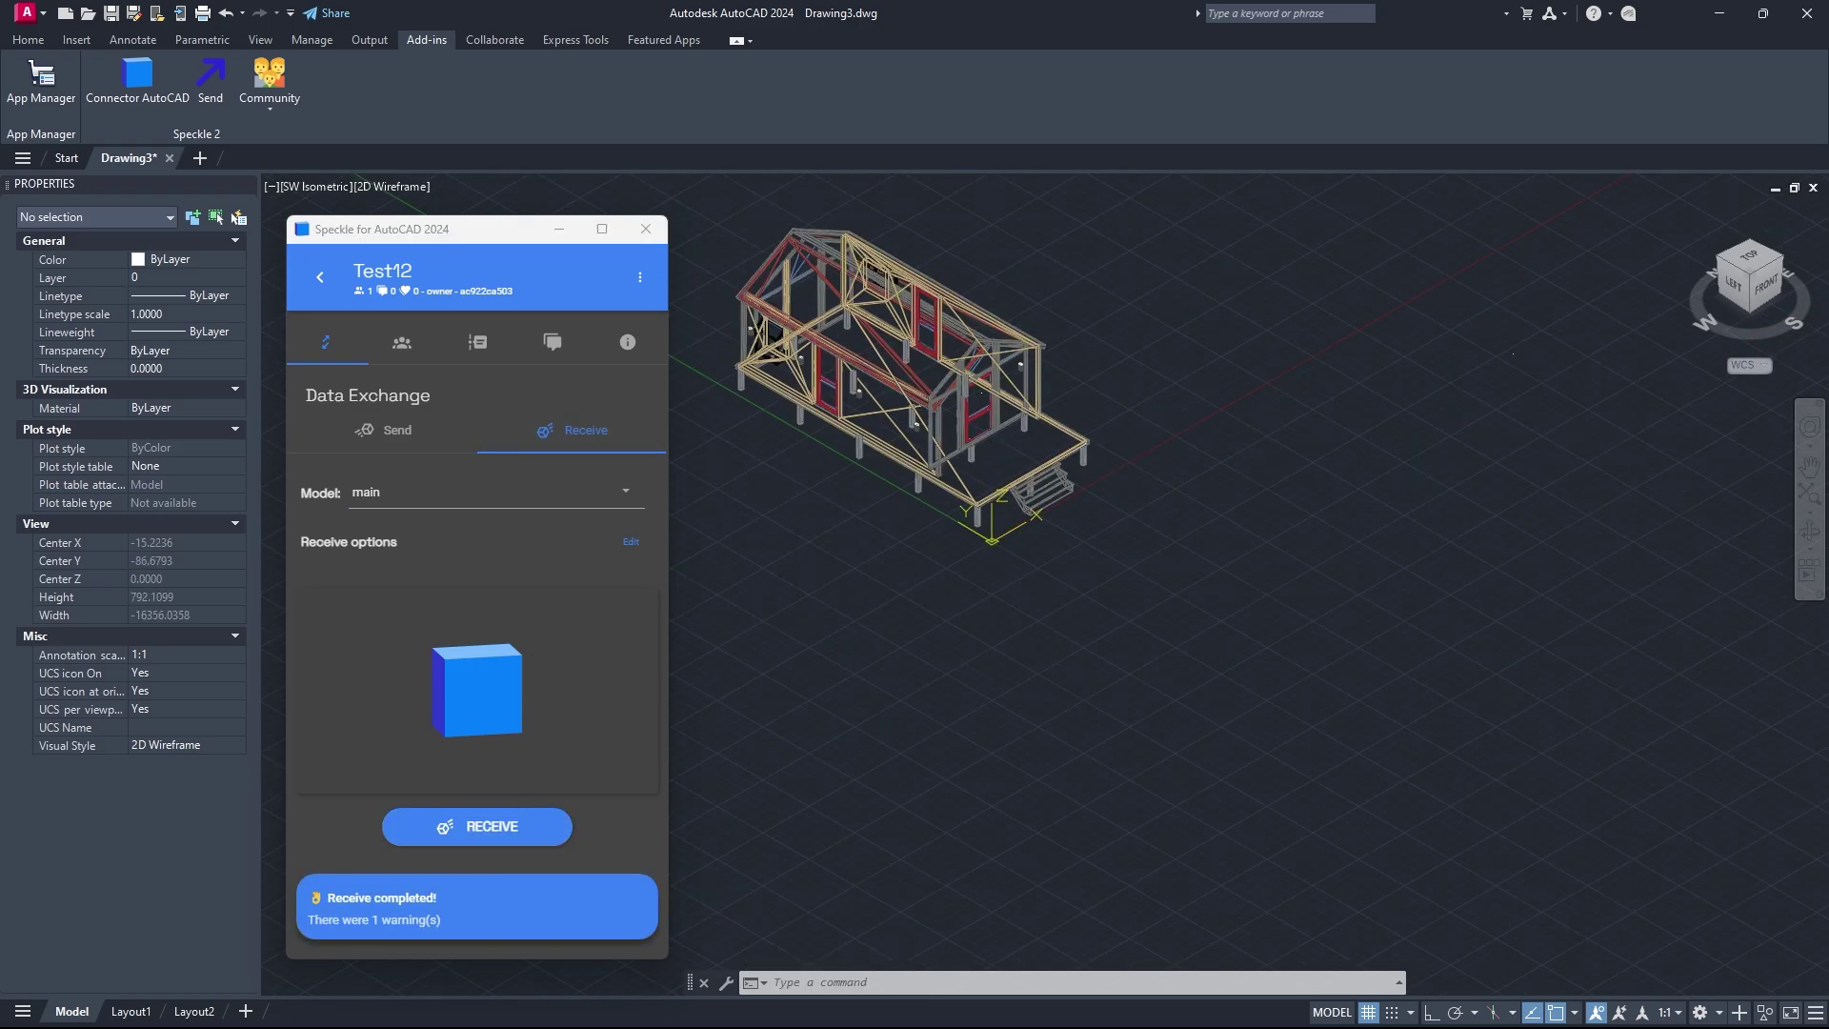
pyautogui.click(651, 233)
# - Examine the received house in wireframe and check which layers came in with it
pyautogui.moveTo(934, 379); pyautogui.dragTo(1027, 451, button='middle')
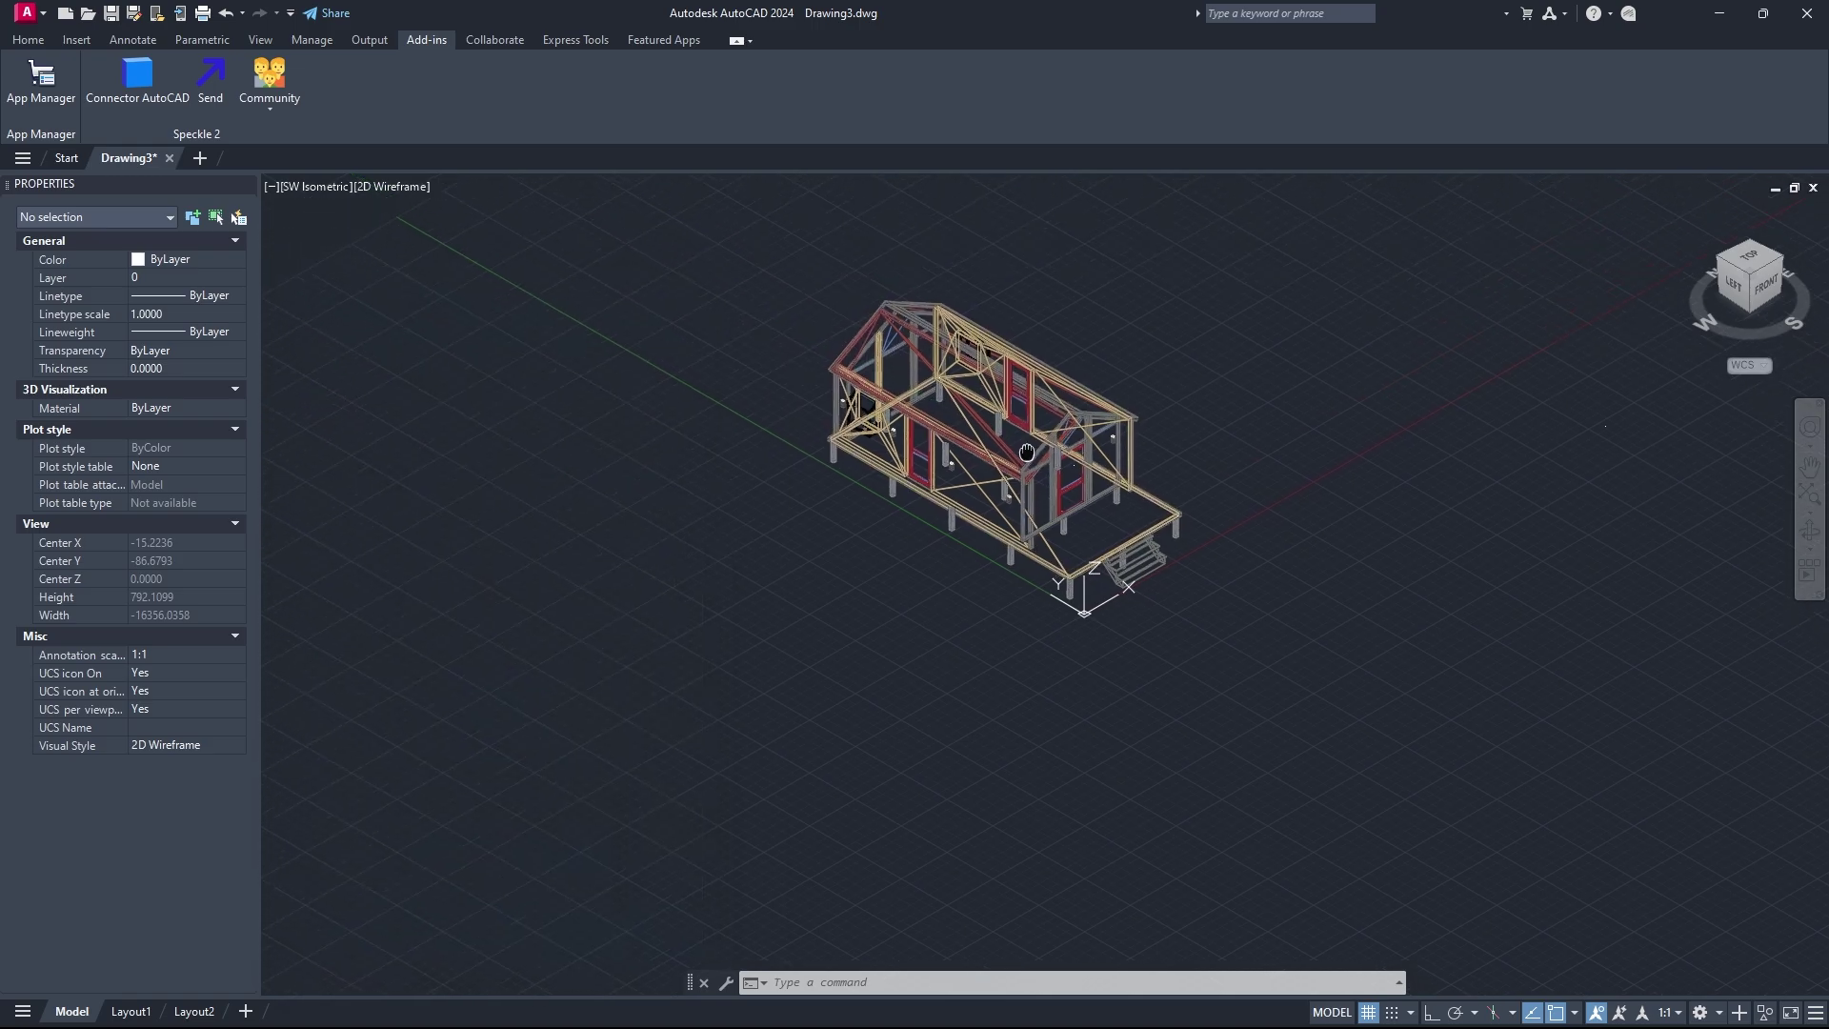
pyautogui.scroll(4, 1074, 487)
pyautogui.scroll(-2, 1075, 487)
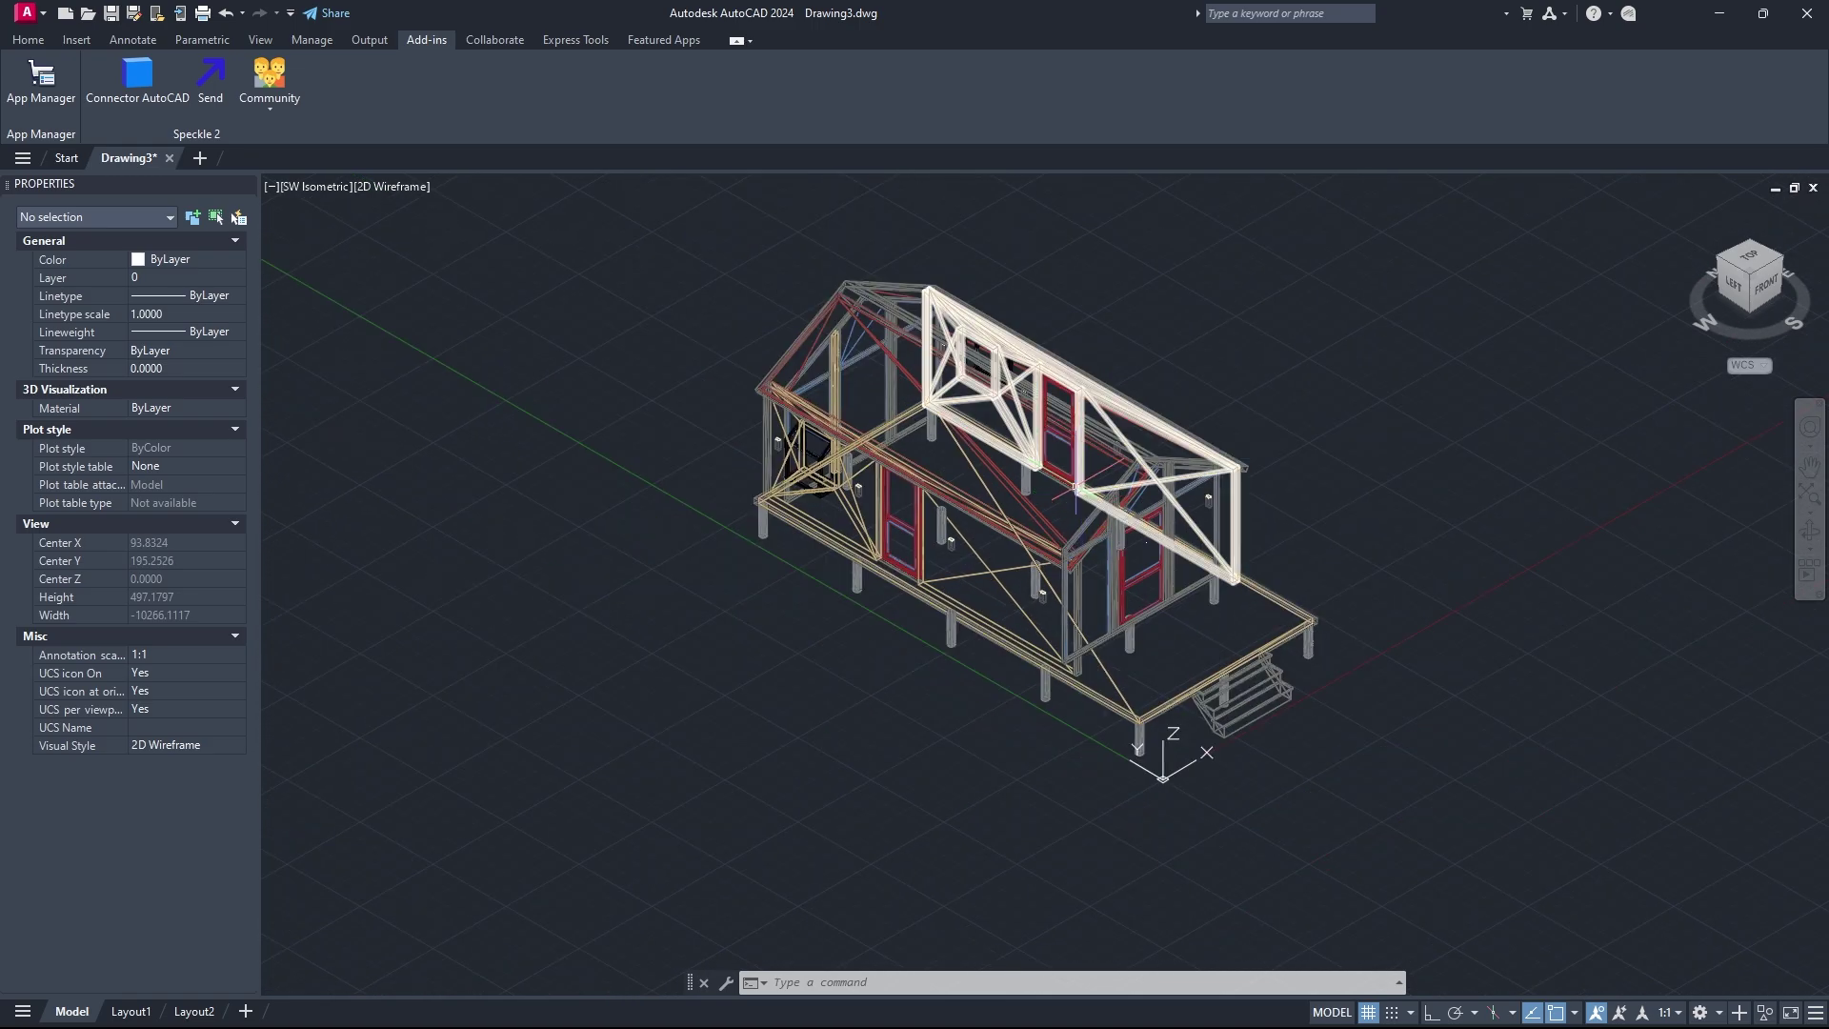
pyautogui.click(28, 39)
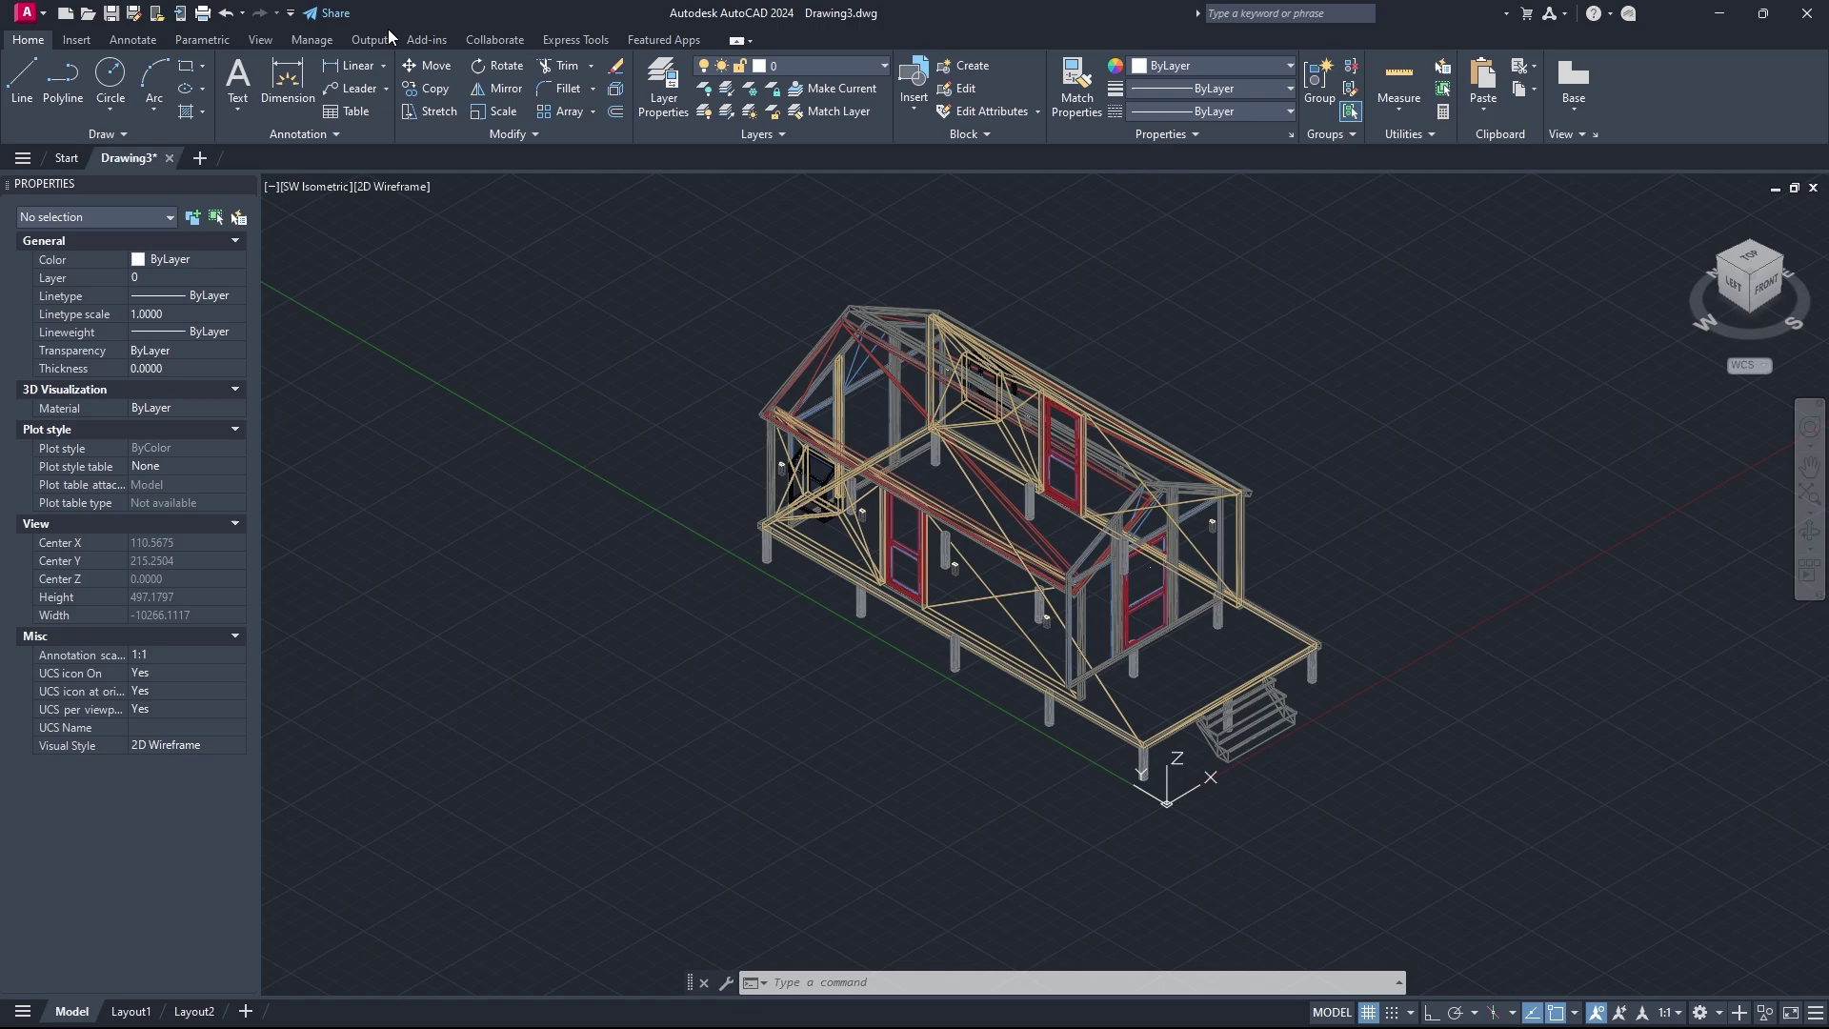
pyautogui.click(842, 66)
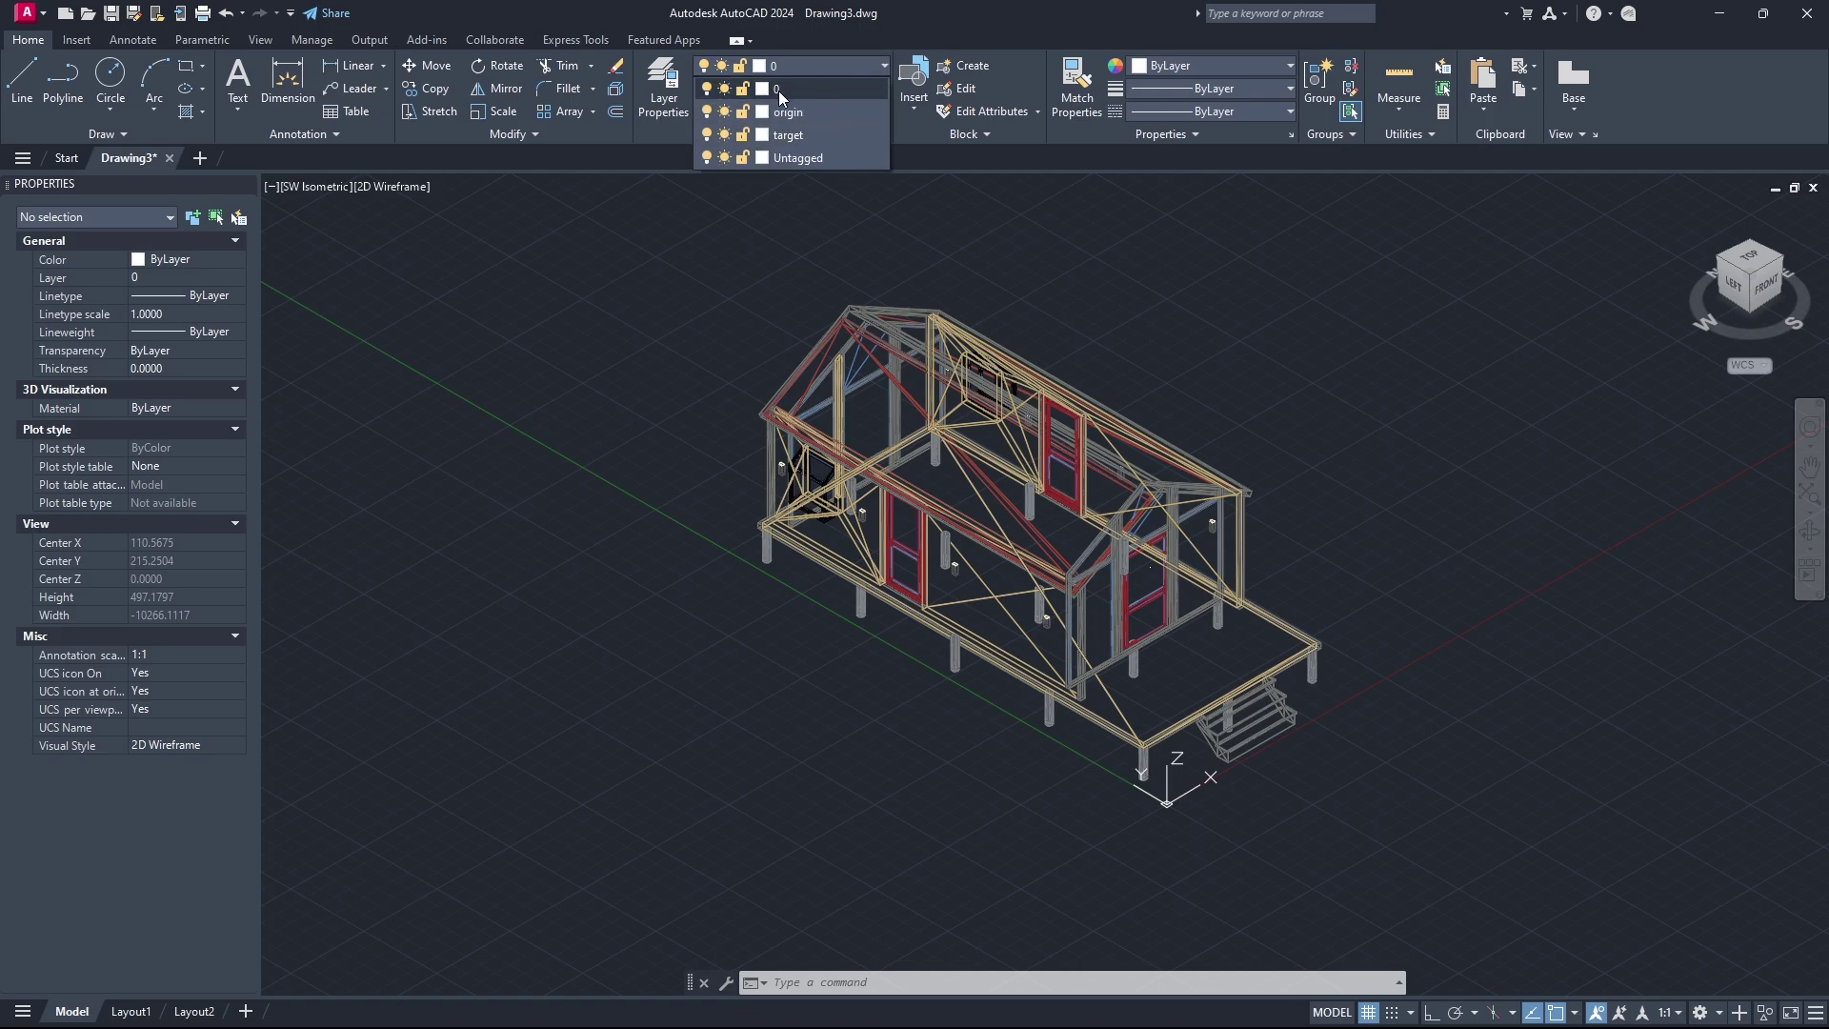
pyautogui.click(798, 64)
# - Set the viewport's visual style to Realistic and view the house from its front right side
pyautogui.click(390, 187)
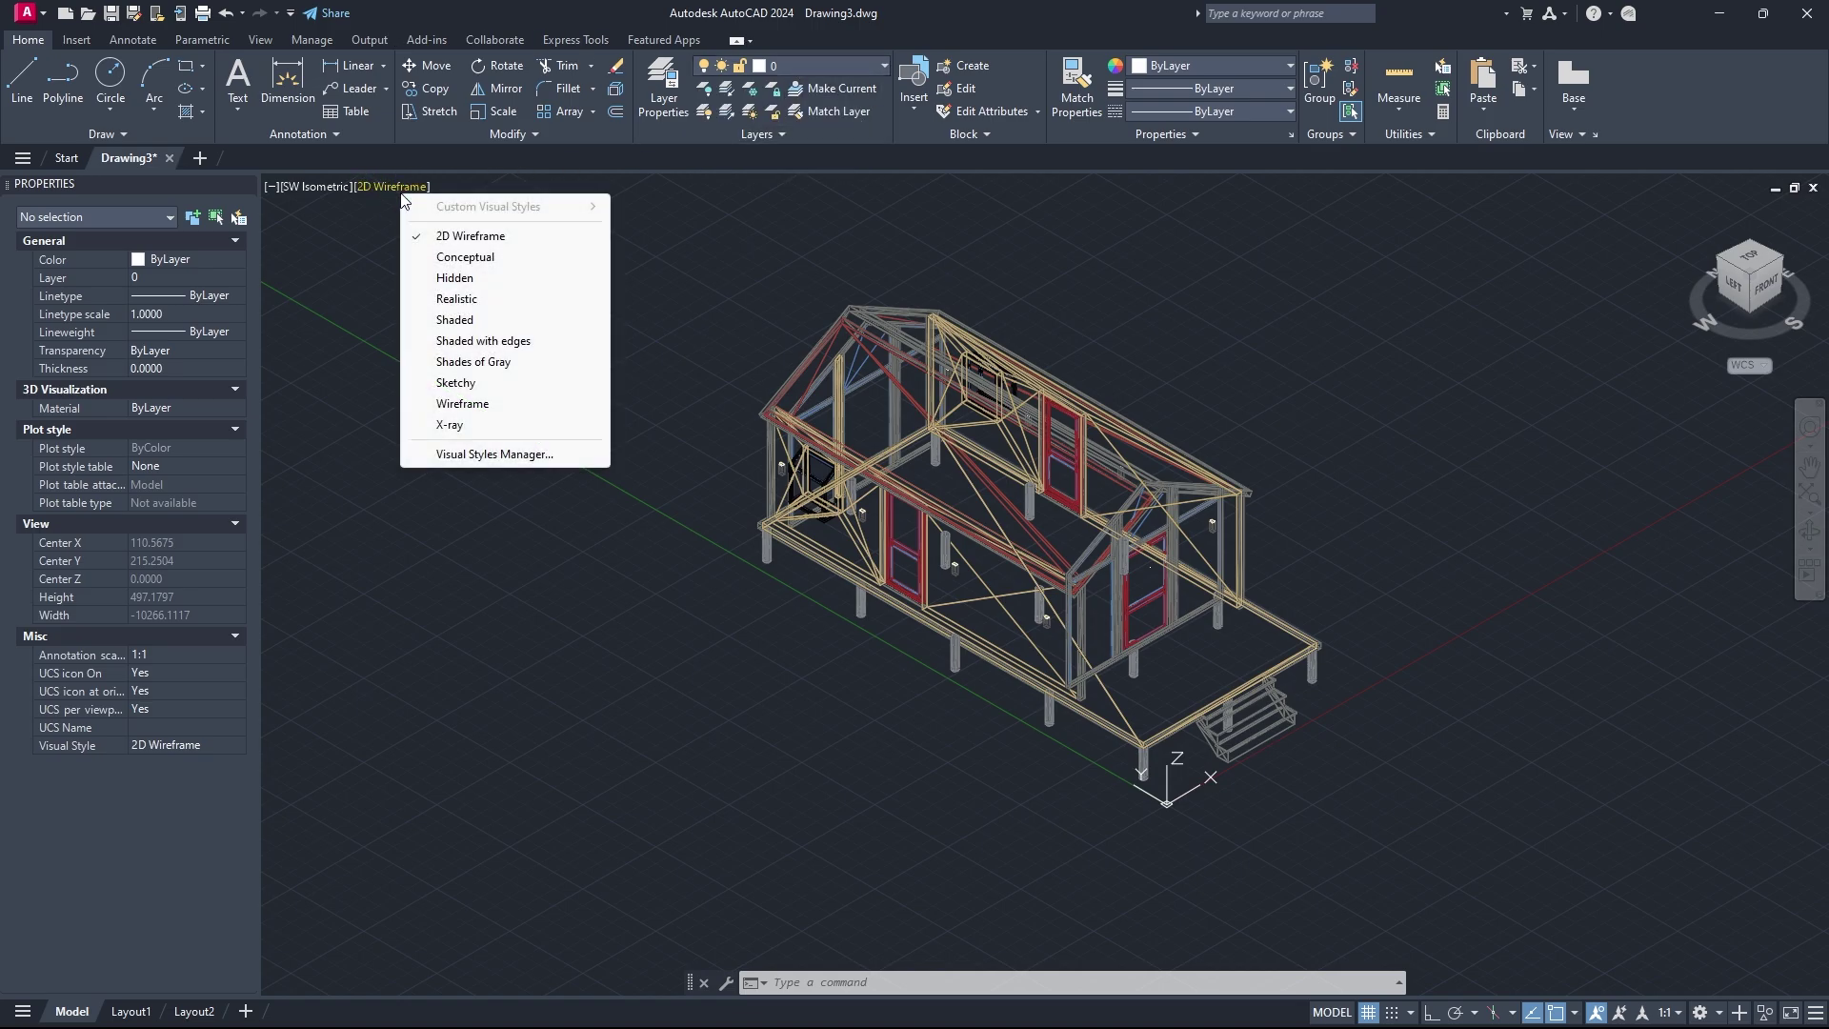
pyautogui.click(531, 298)
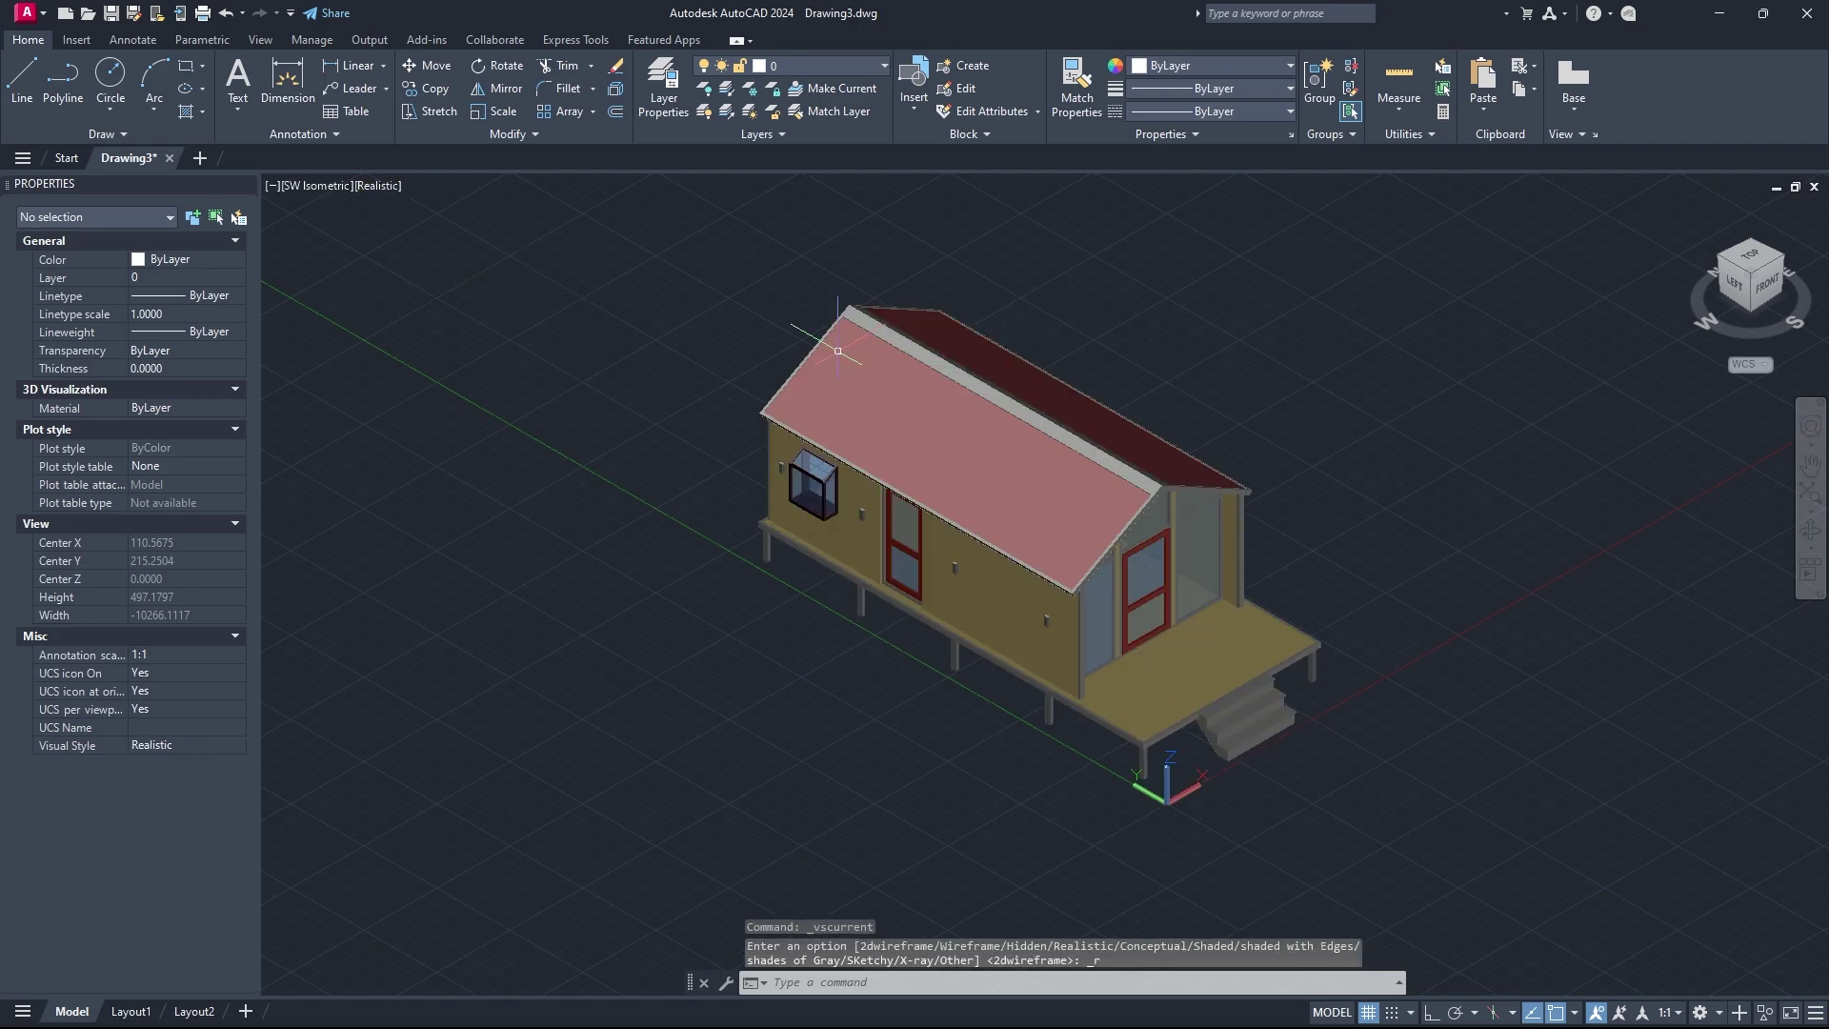
pyautogui.keyDown('shift'); pyautogui.moveTo(952, 448); pyautogui.dragTo(838, 408, button='middle'); pyautogui.keyUp('shift')
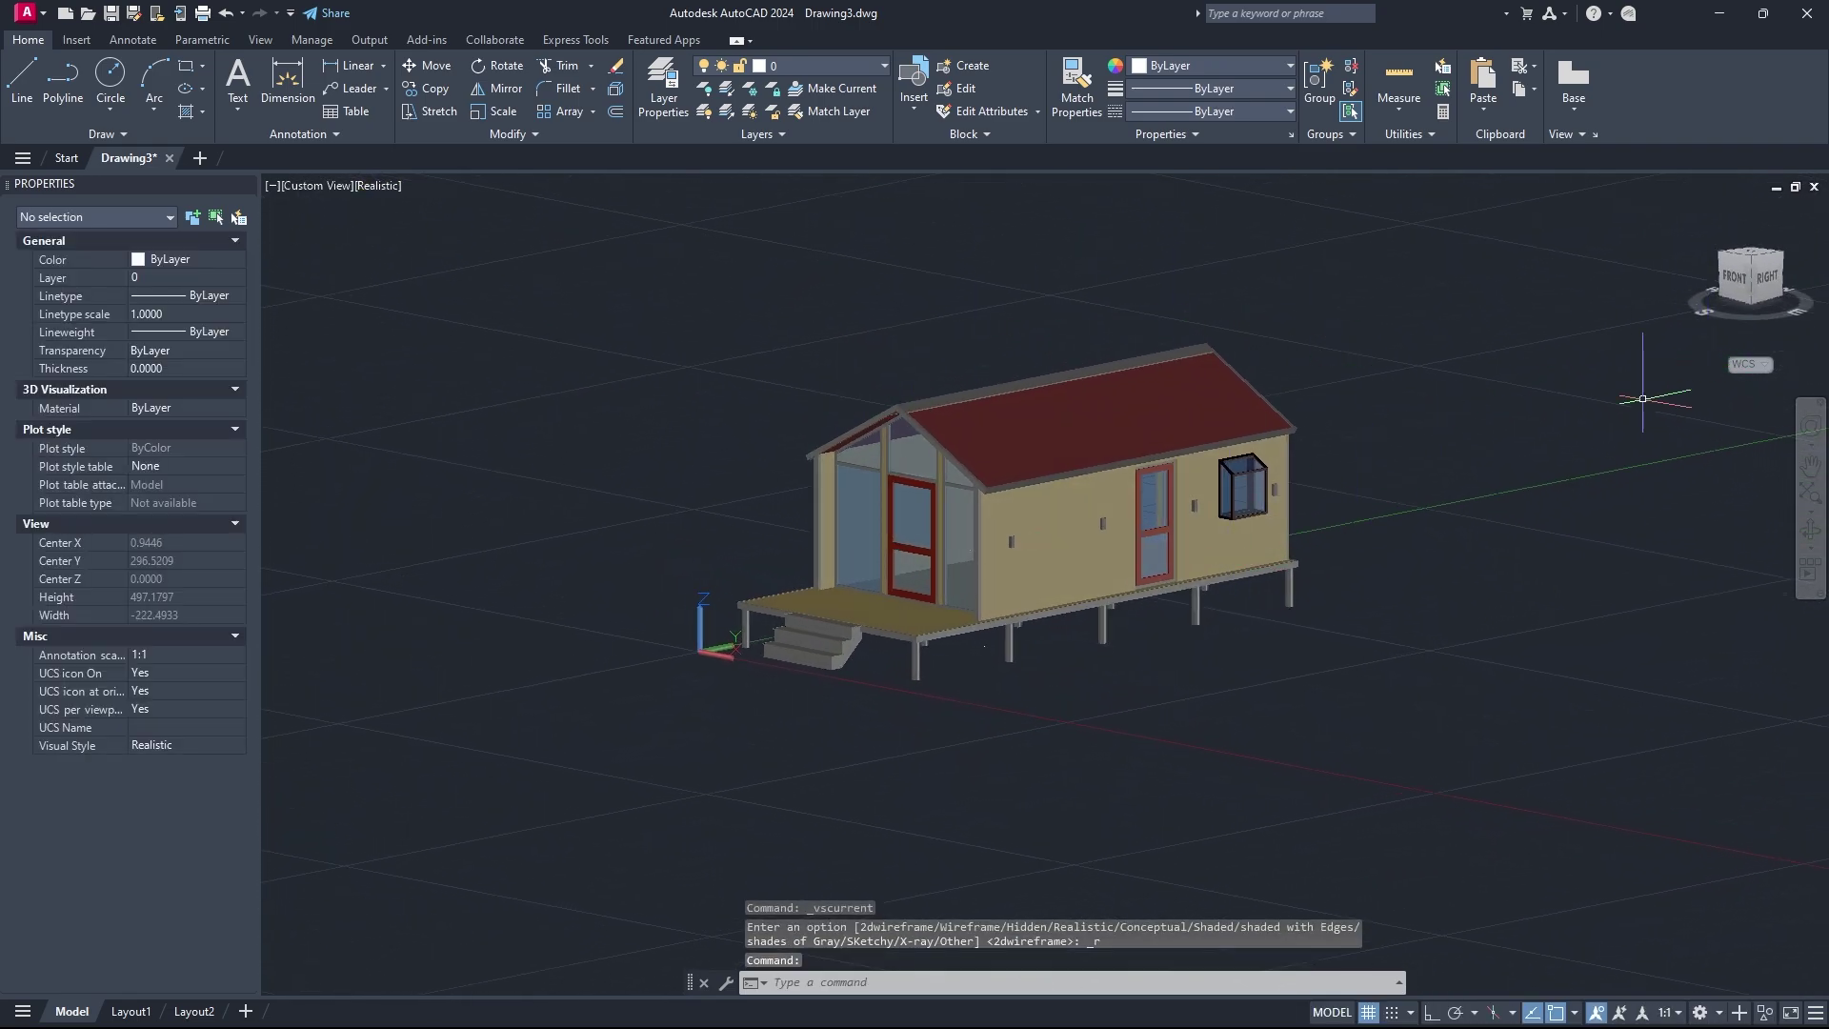
# - Select the house's roof panel to check what kind of object it is, and clear the selection
pyautogui.click(1108, 440)
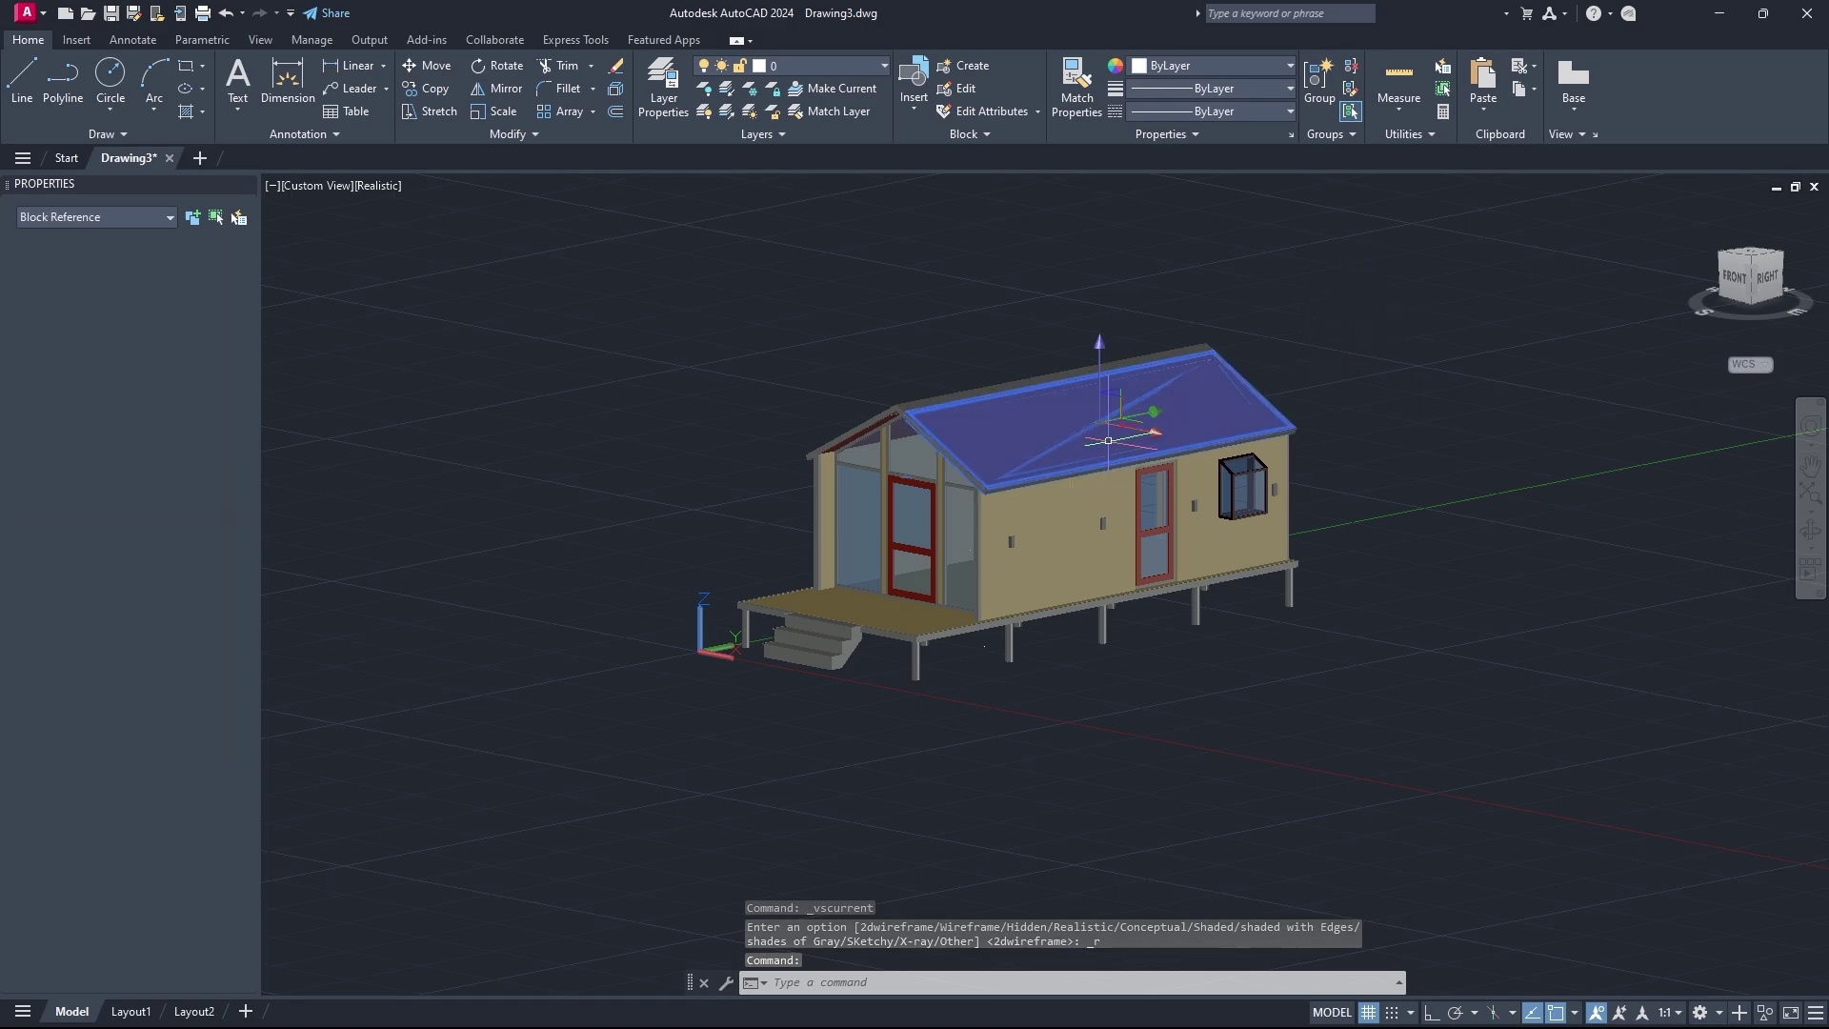
pyautogui.press('Escape')
pyautogui.press('Escape')
pyautogui.press('Escape')
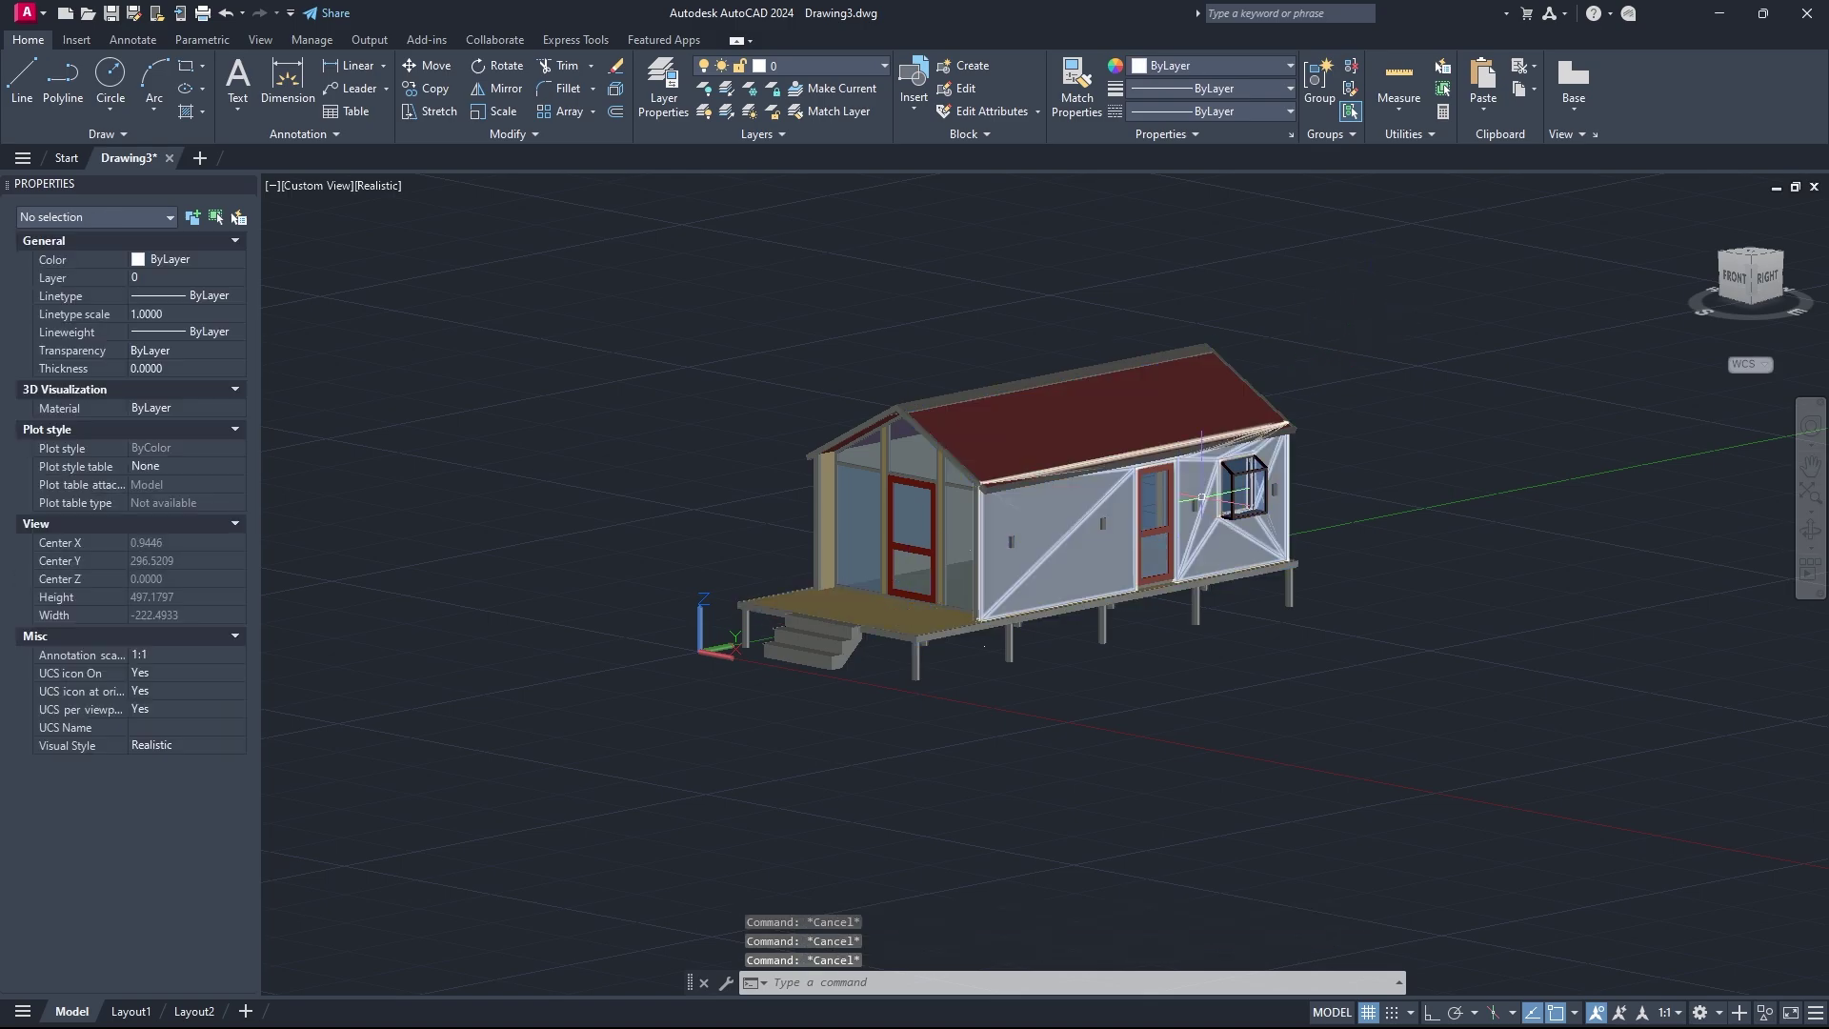
# - Switch from AutoCAD to the open Blender scene
pyautogui.hotkey('alt', 'Tab')
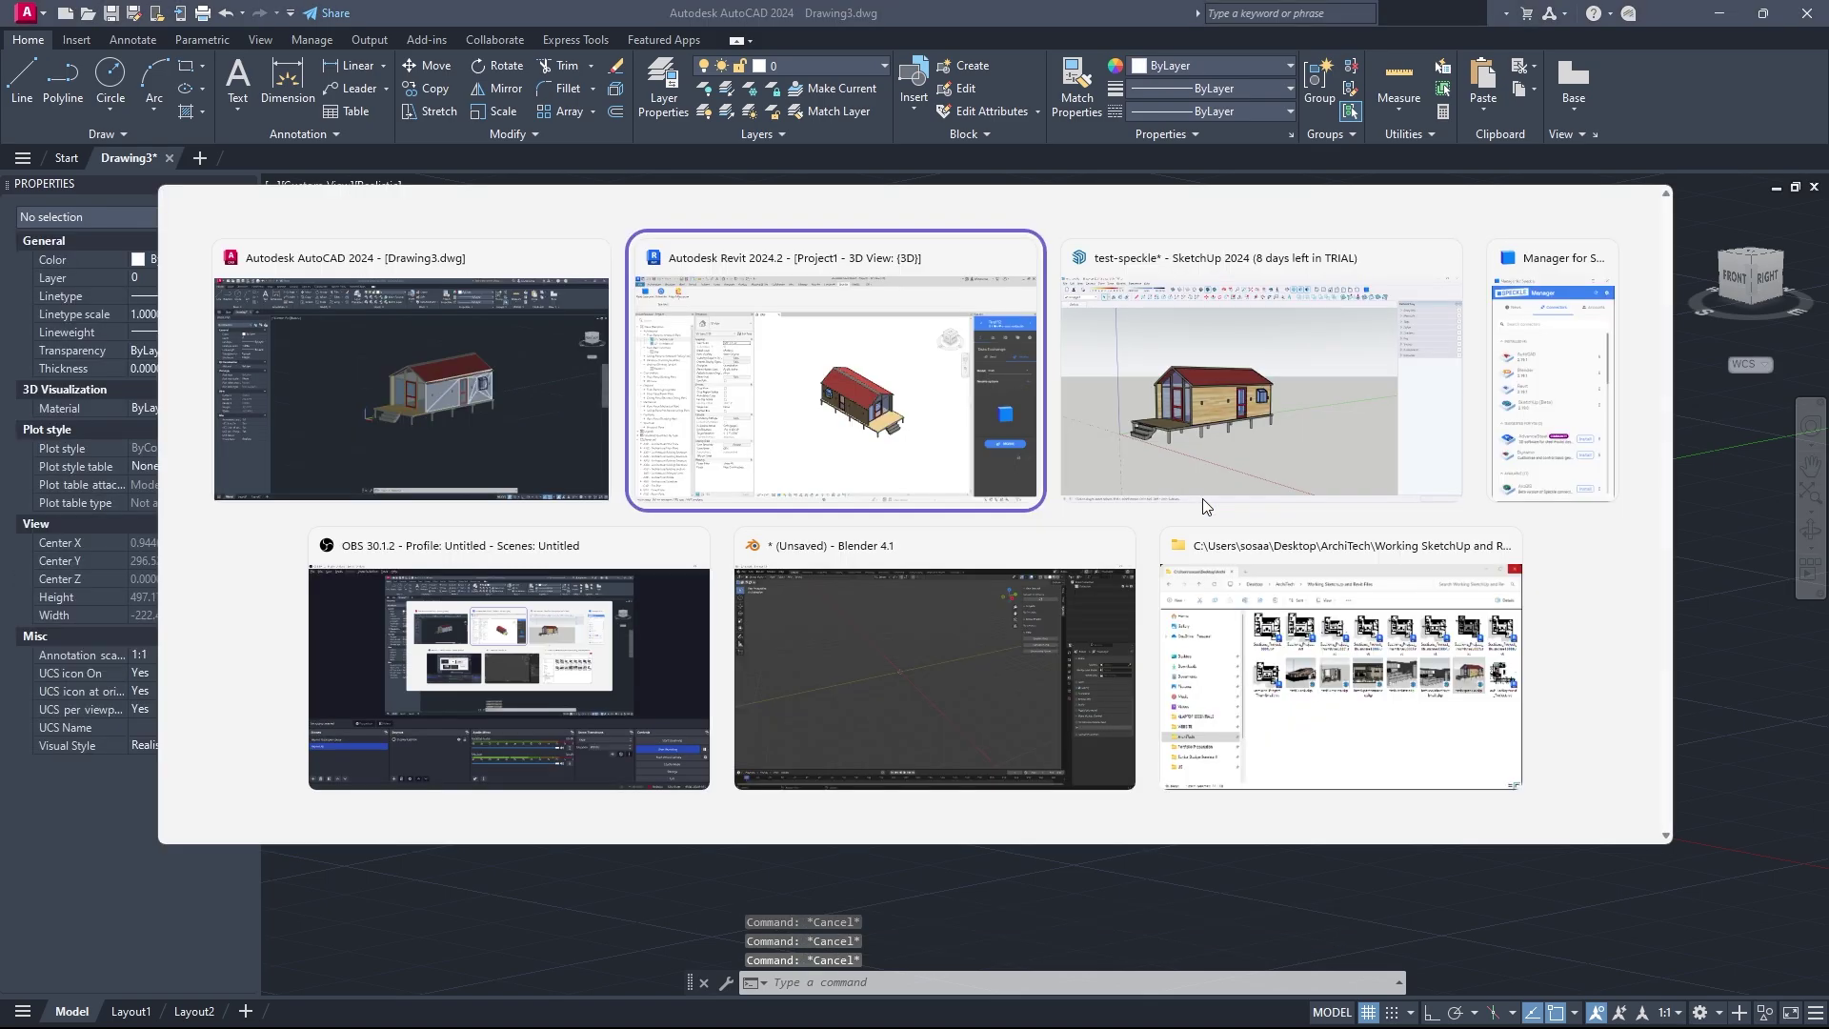
pyautogui.hotkey('alt', 'Tab')
pyautogui.hotkey('alt', 'Tab')
pyautogui.hotkey('alt', 'Tab')
pyautogui.hotkey('alt', 'Tab')
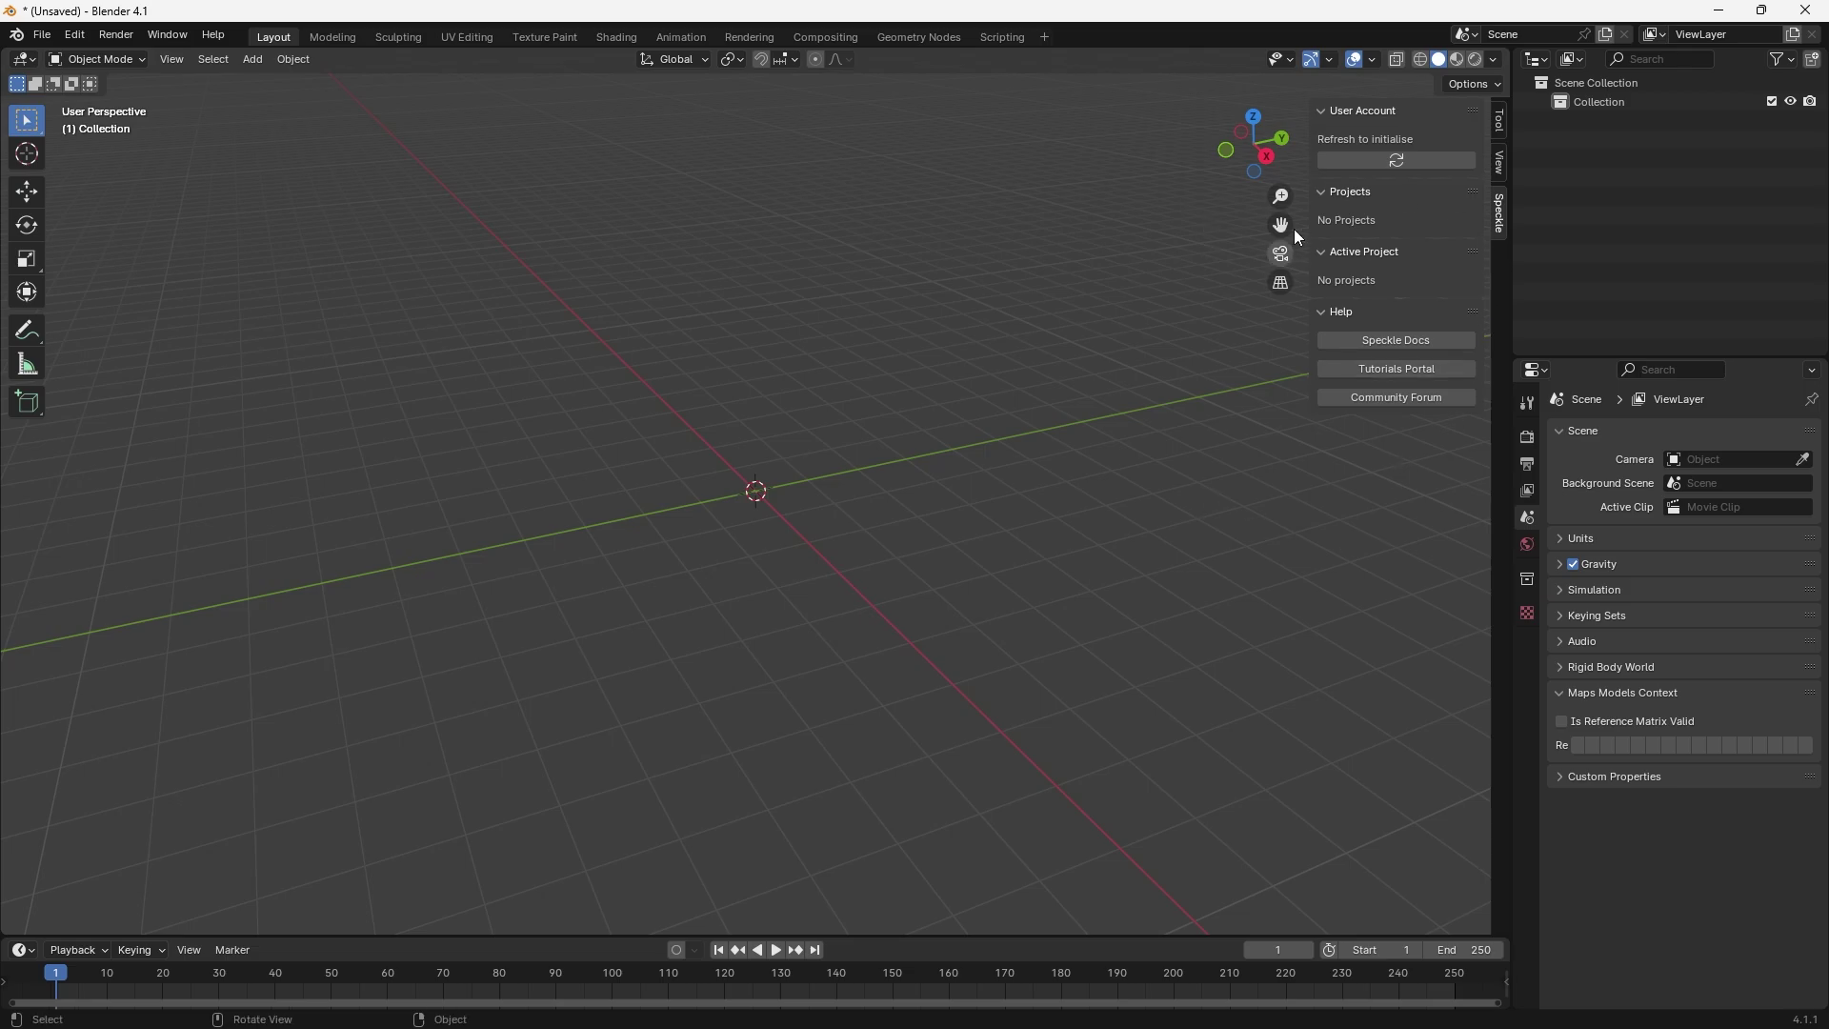
# - Load the Speckle account's projects and receive Test12's main model as a Collection Instance
pyautogui.click(1362, 160)
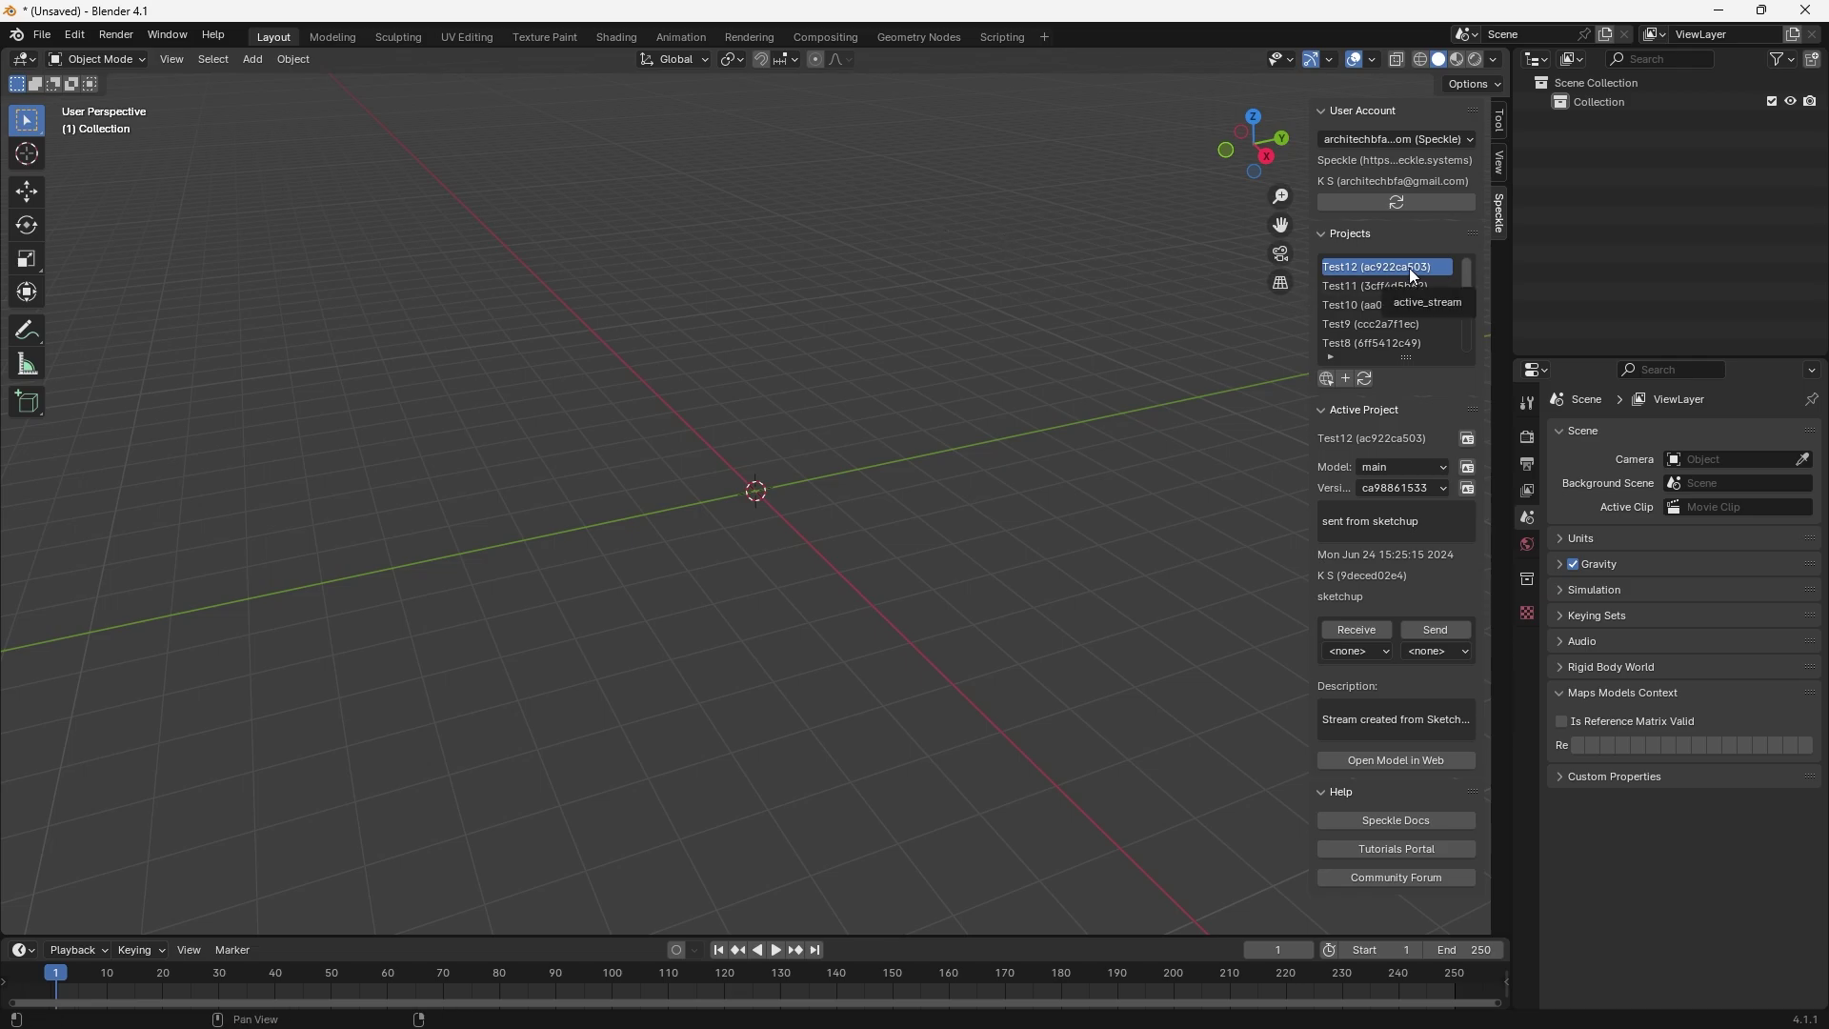
pyautogui.click(1355, 632)
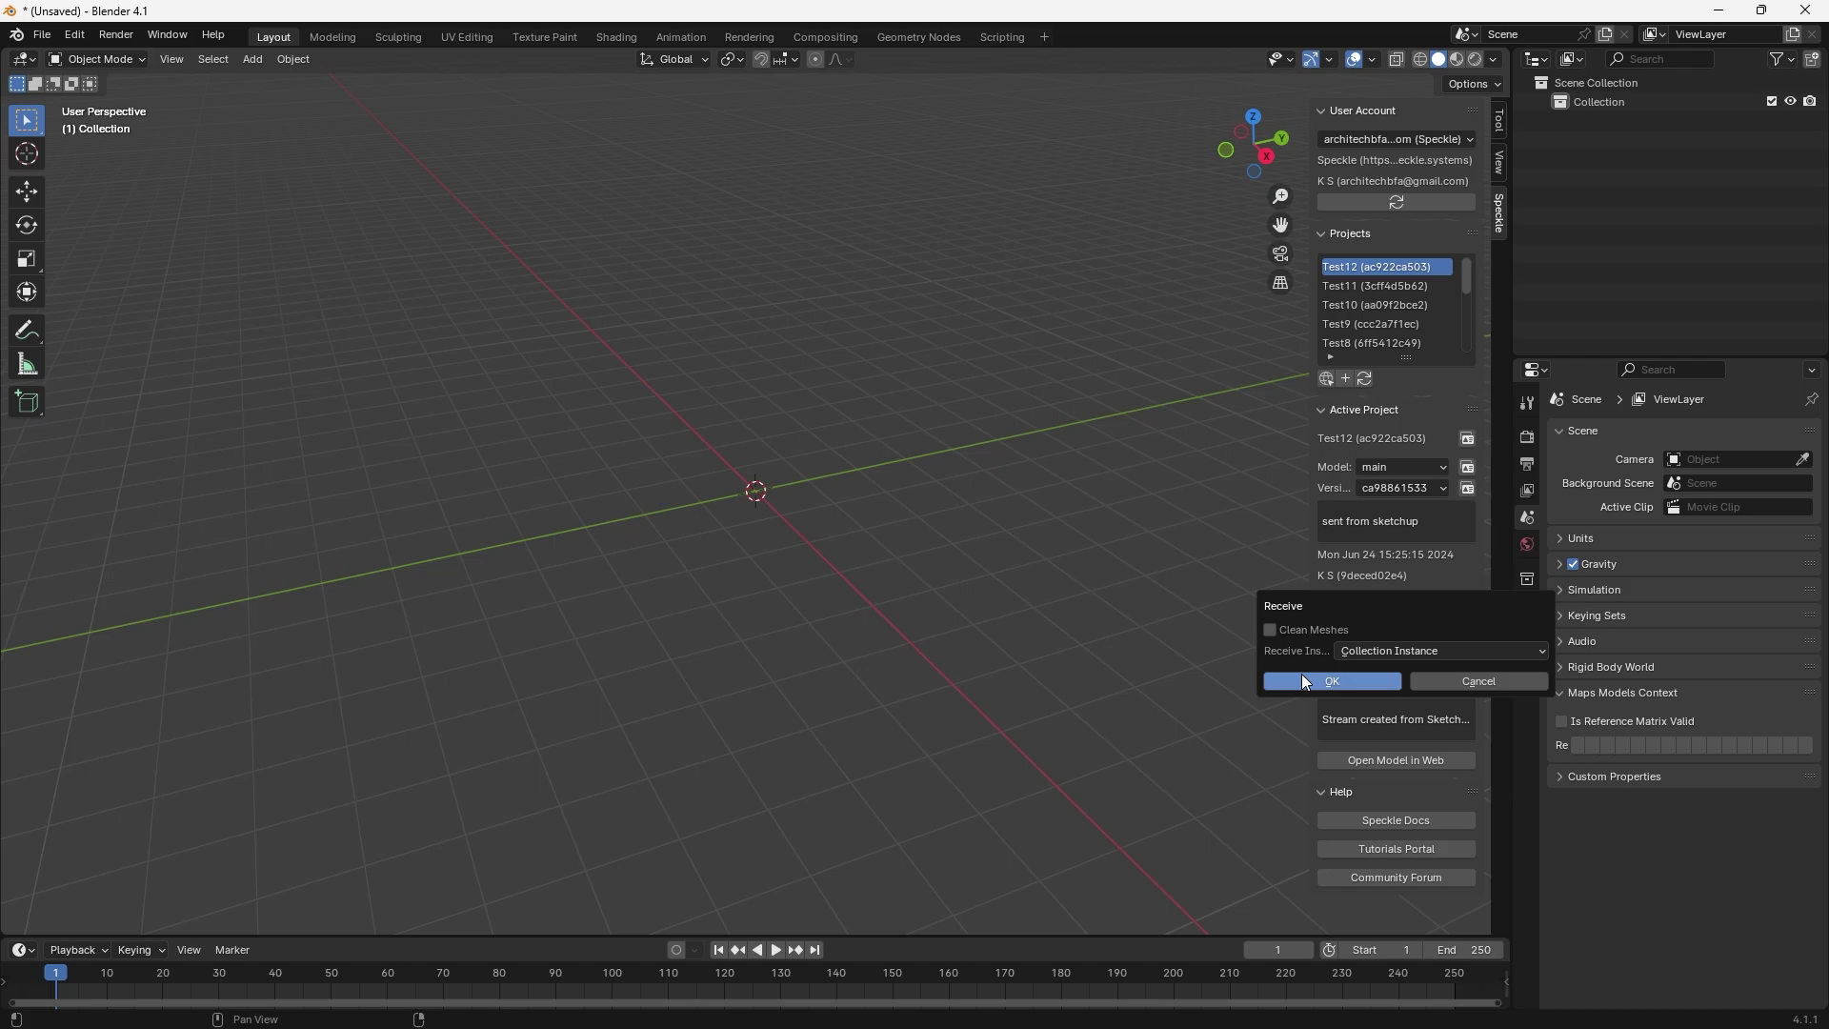
pyautogui.press('Return')
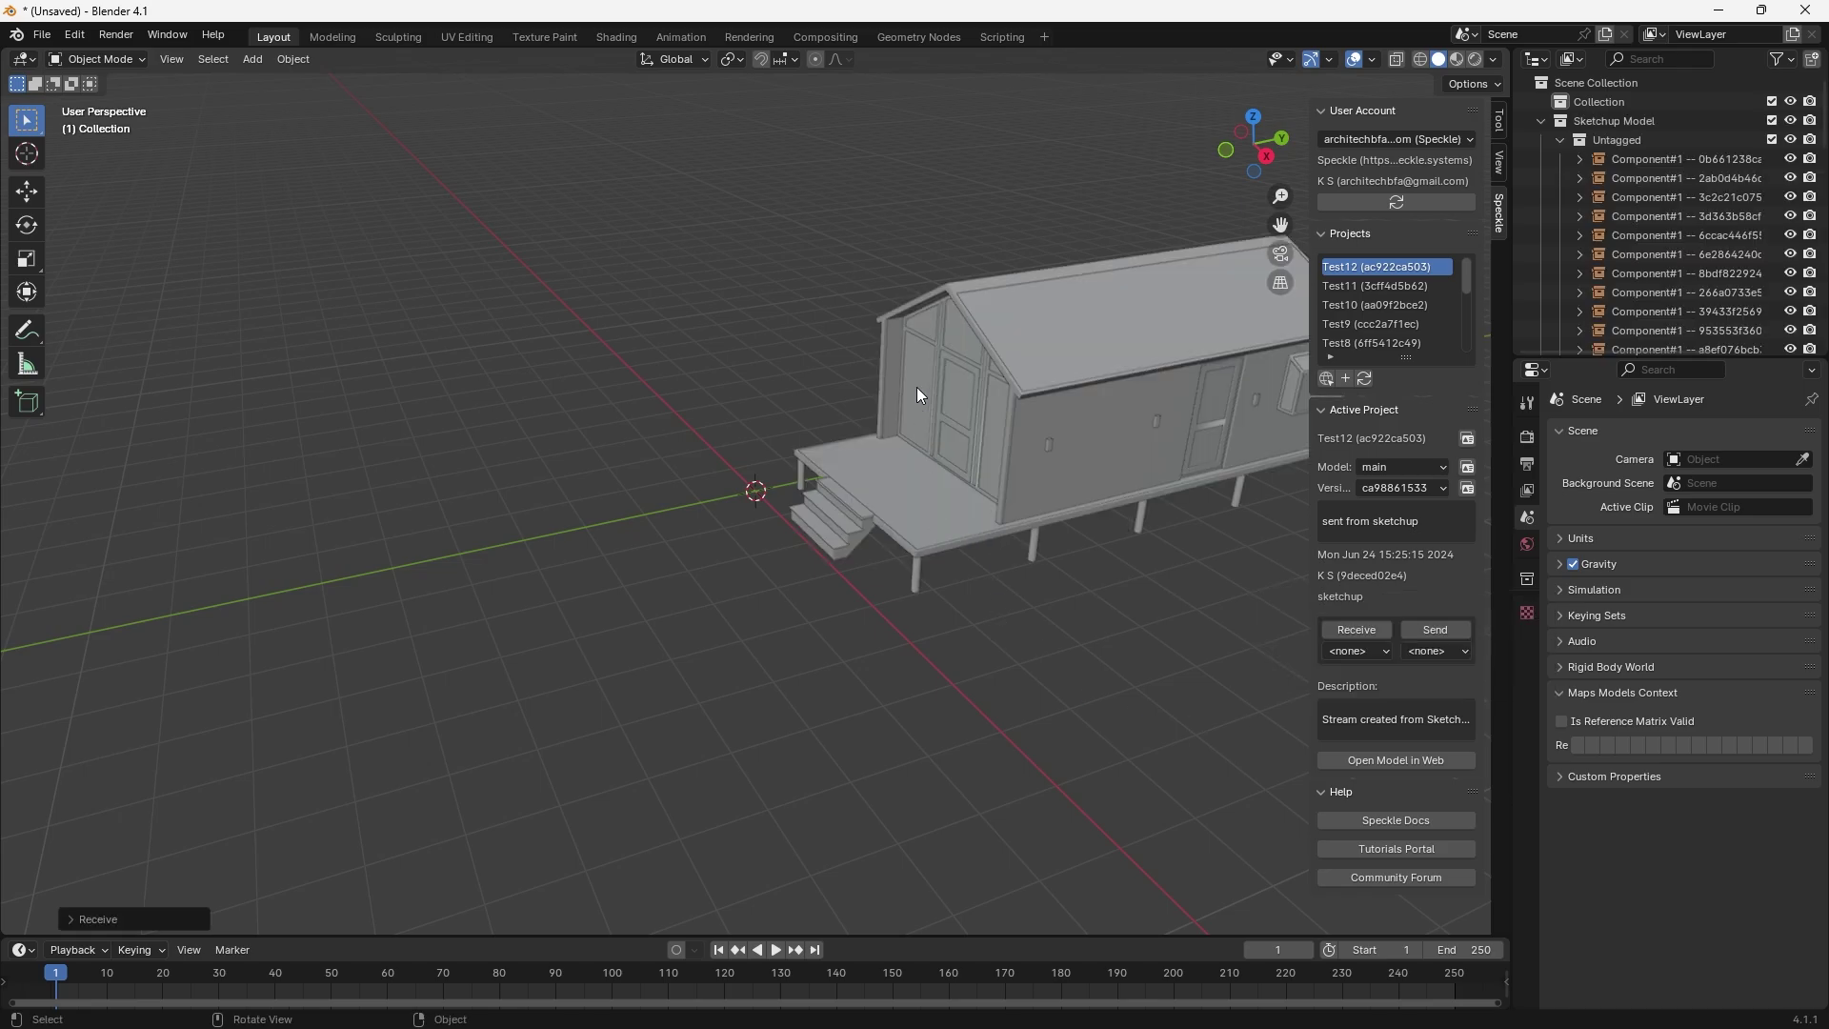
# - Check that the received house consists of separate parts by selecting several of them, and clear the selection
pyautogui.moveTo(916, 387)
pyautogui.mouseDown(button='middle')
pyautogui.moveTo(1059, 305)
pyautogui.moveTo(1006, 339)
pyautogui.moveTo(825, 553)
pyautogui.moveTo(842, 592)
pyautogui.moveTo(820, 544)
pyautogui.moveTo(849, 620)
pyautogui.moveTo(825, 559)
pyautogui.moveTo(549, 554)
pyautogui.moveTo(712, 544)
pyautogui.mouseUp(button='middle')
pyautogui.click(622, 608)
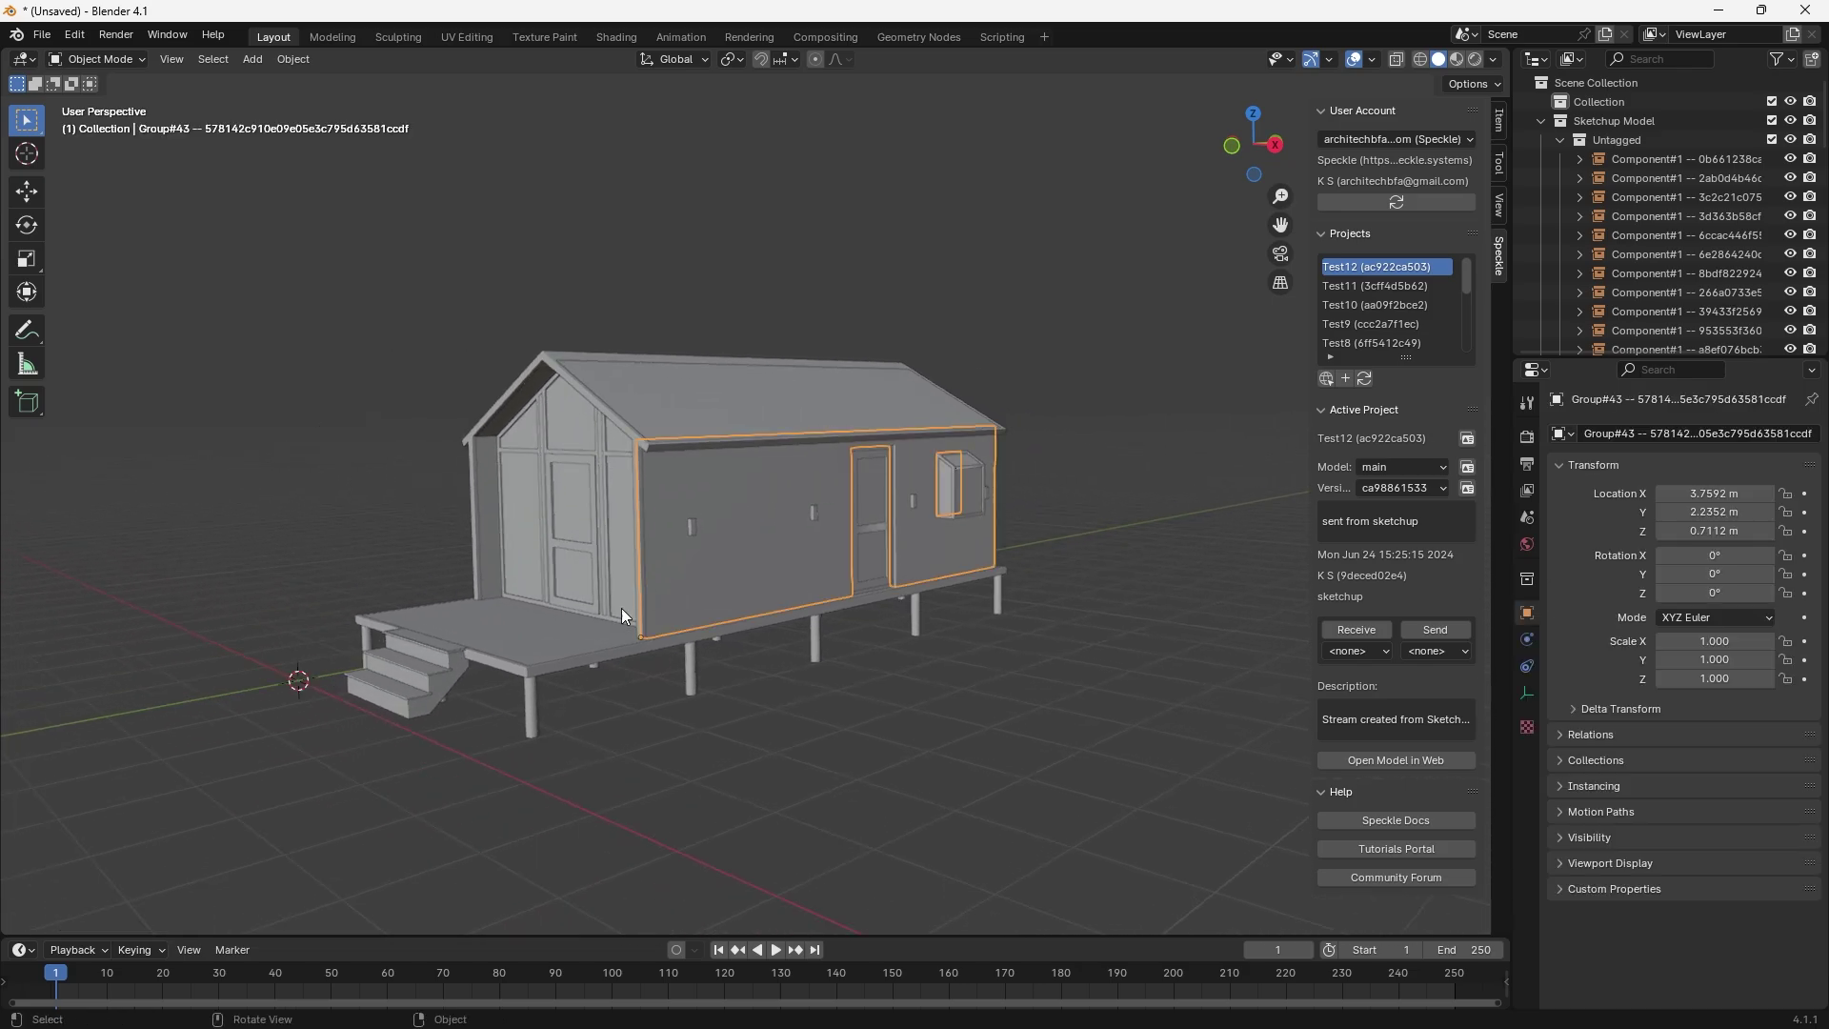
pyautogui.click(563, 534)
pyautogui.click(684, 418)
pyautogui.click(997, 299)
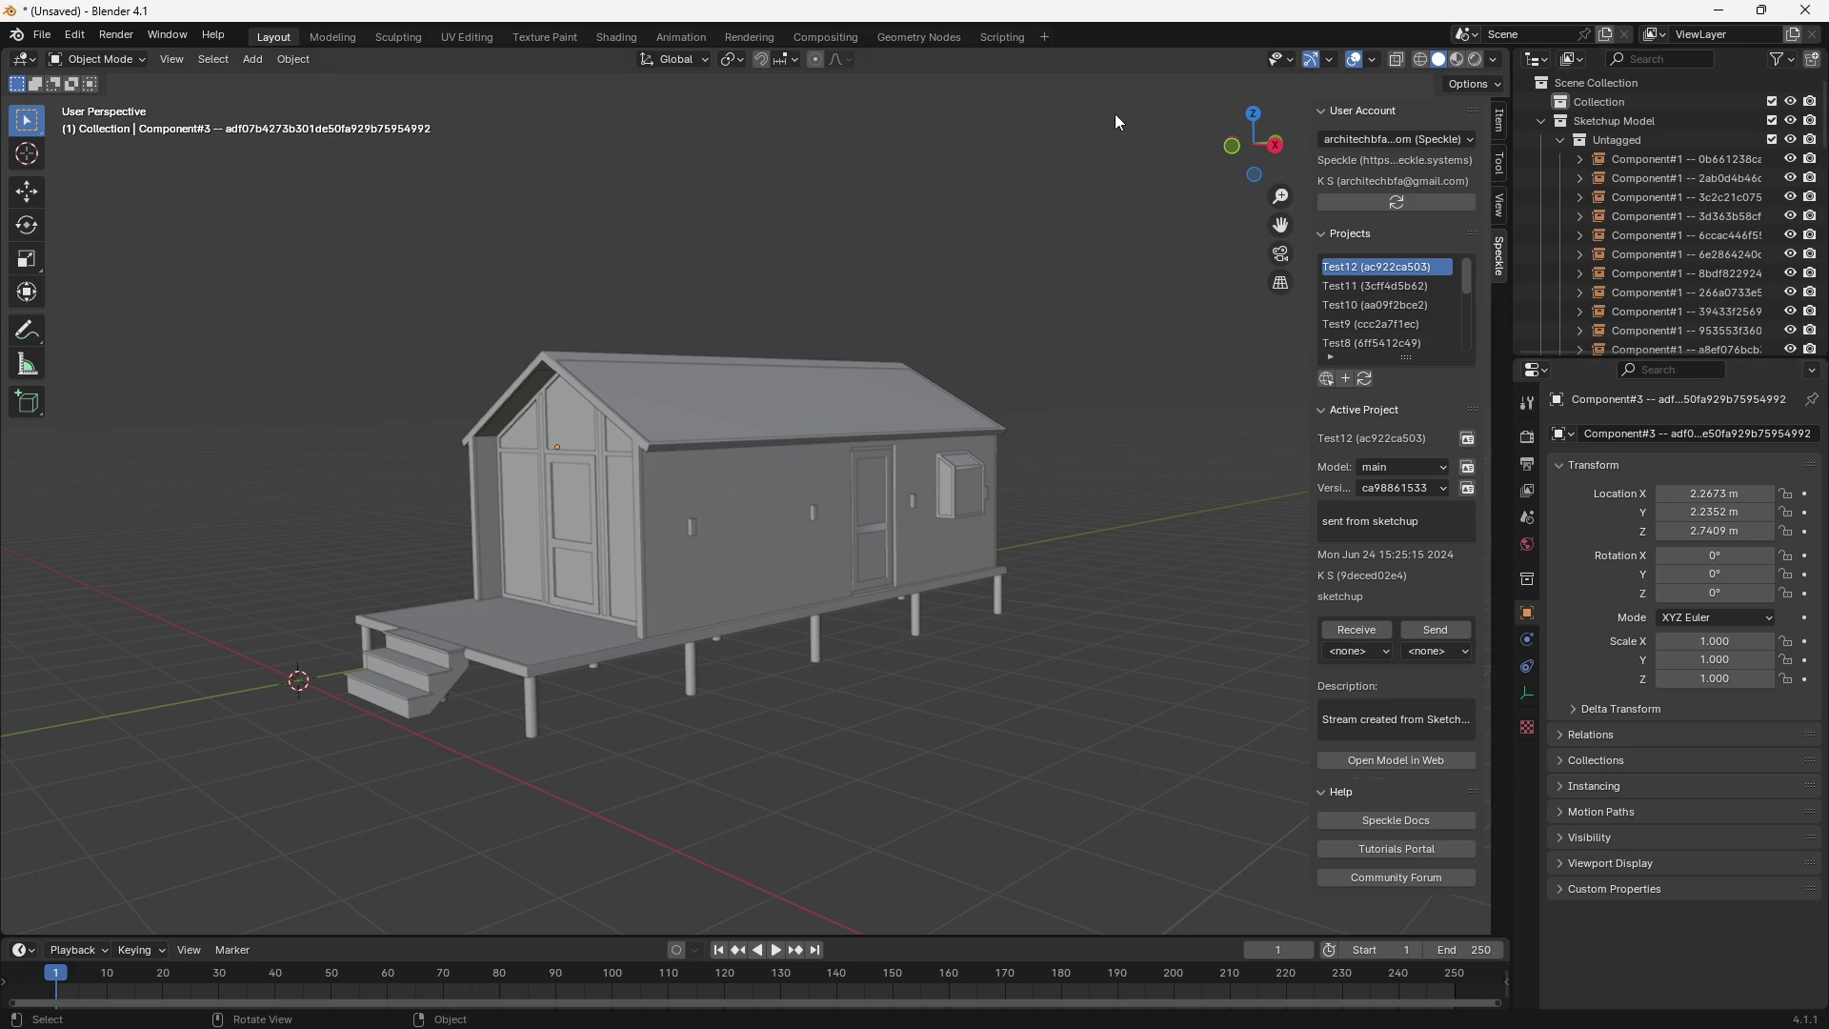
# - Switch to the Shading workspace and check the imported house's materials from its front corner
pyautogui.click(1002, 37)
pyautogui.click(895, 38)
pyautogui.click(809, 38)
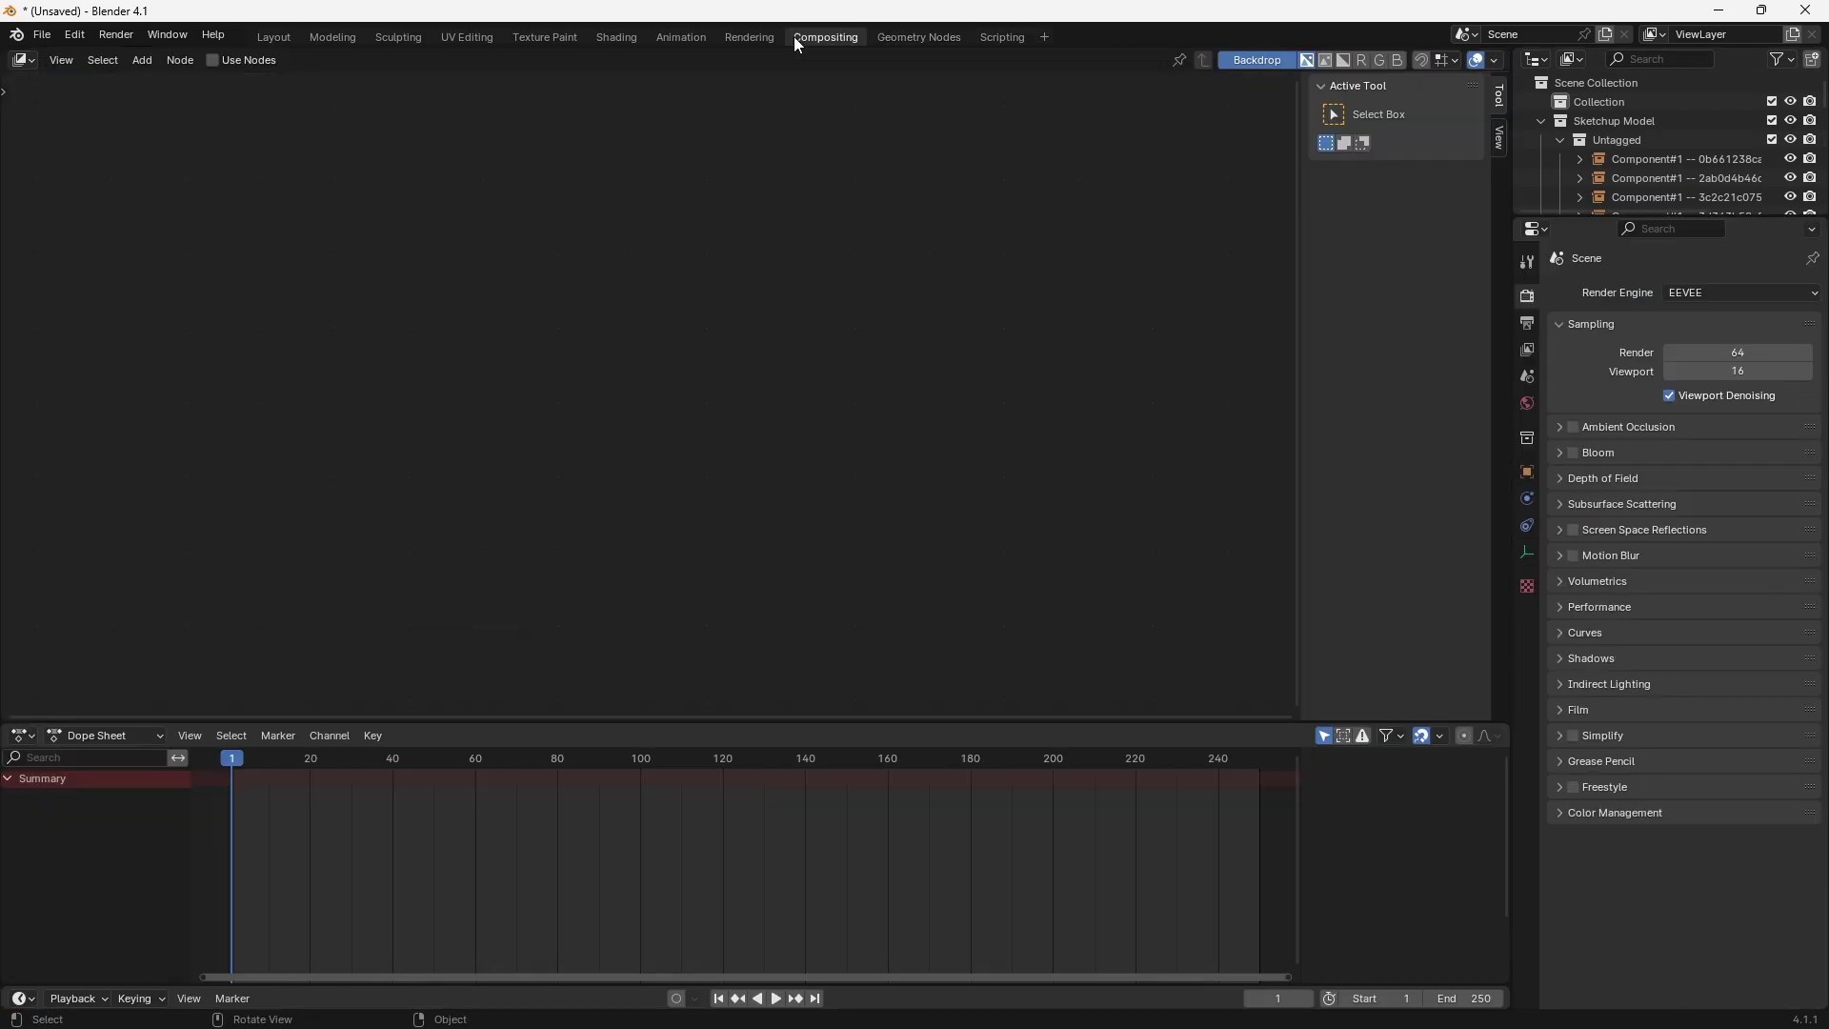
pyautogui.click(743, 38)
pyautogui.click(674, 37)
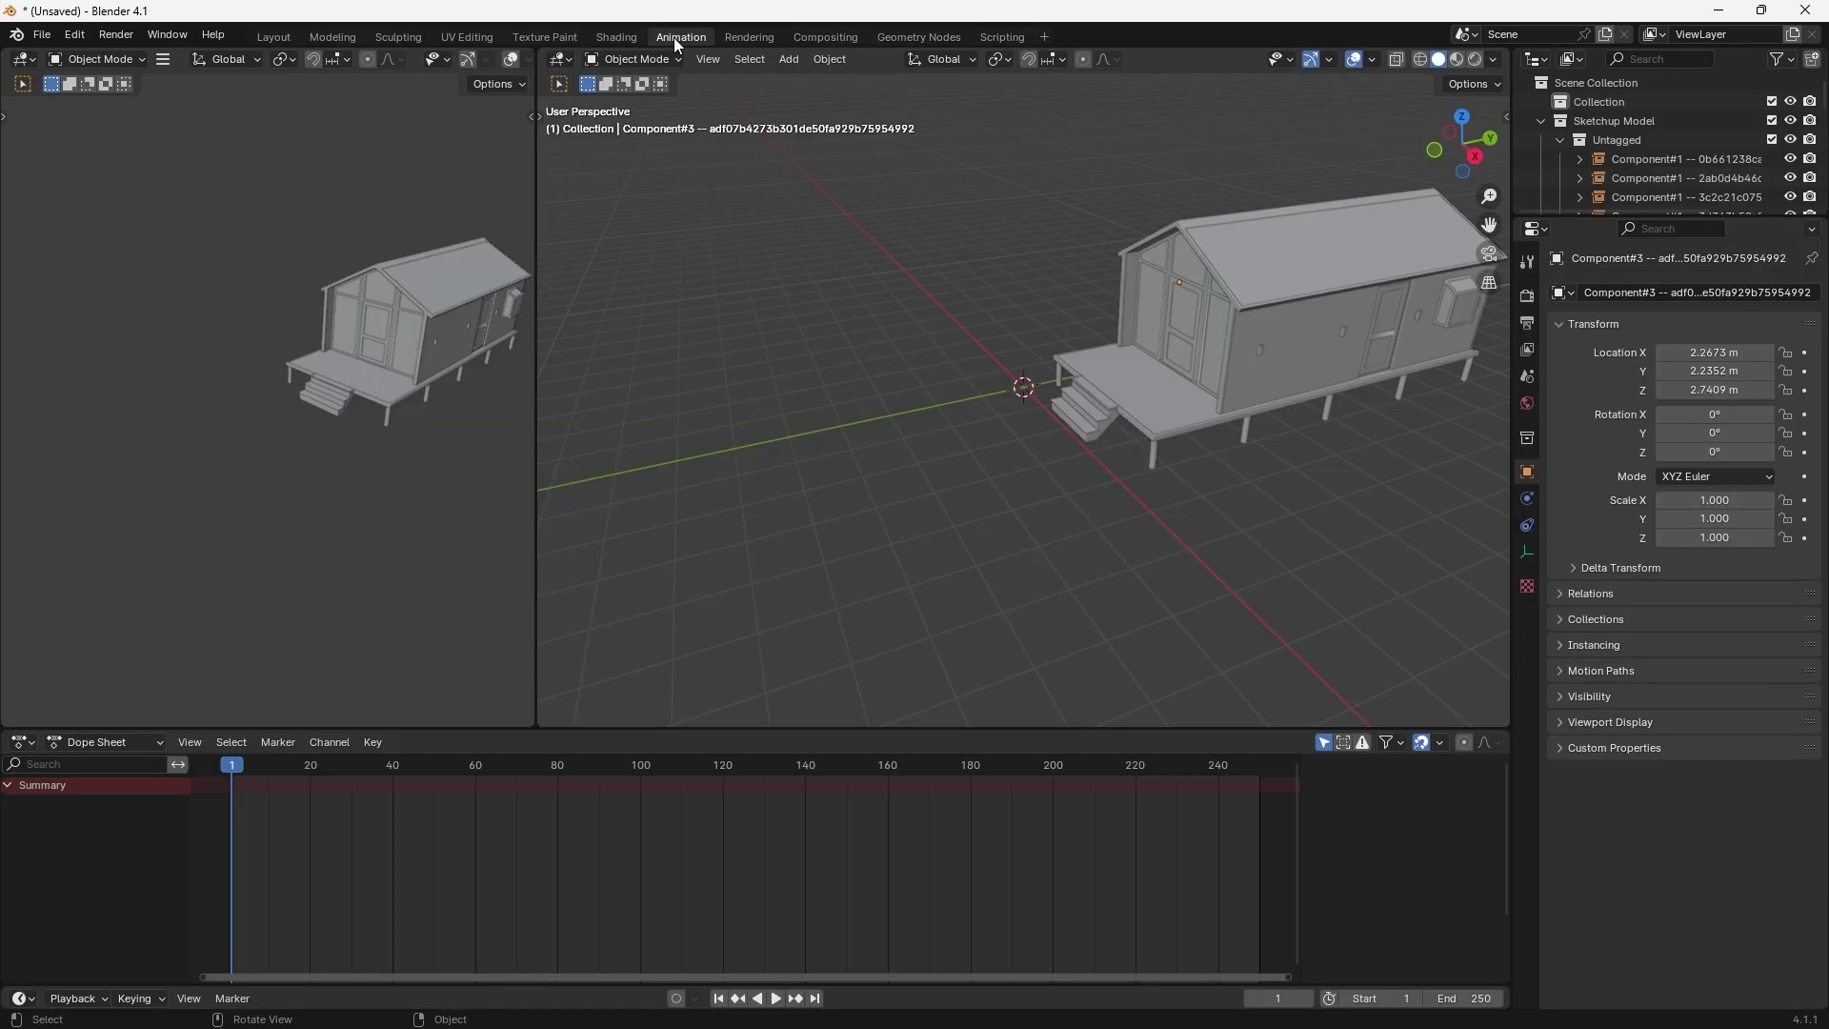
pyautogui.click(621, 38)
pyautogui.moveTo(1059, 306); pyautogui.dragTo(980, 318, button='middle')
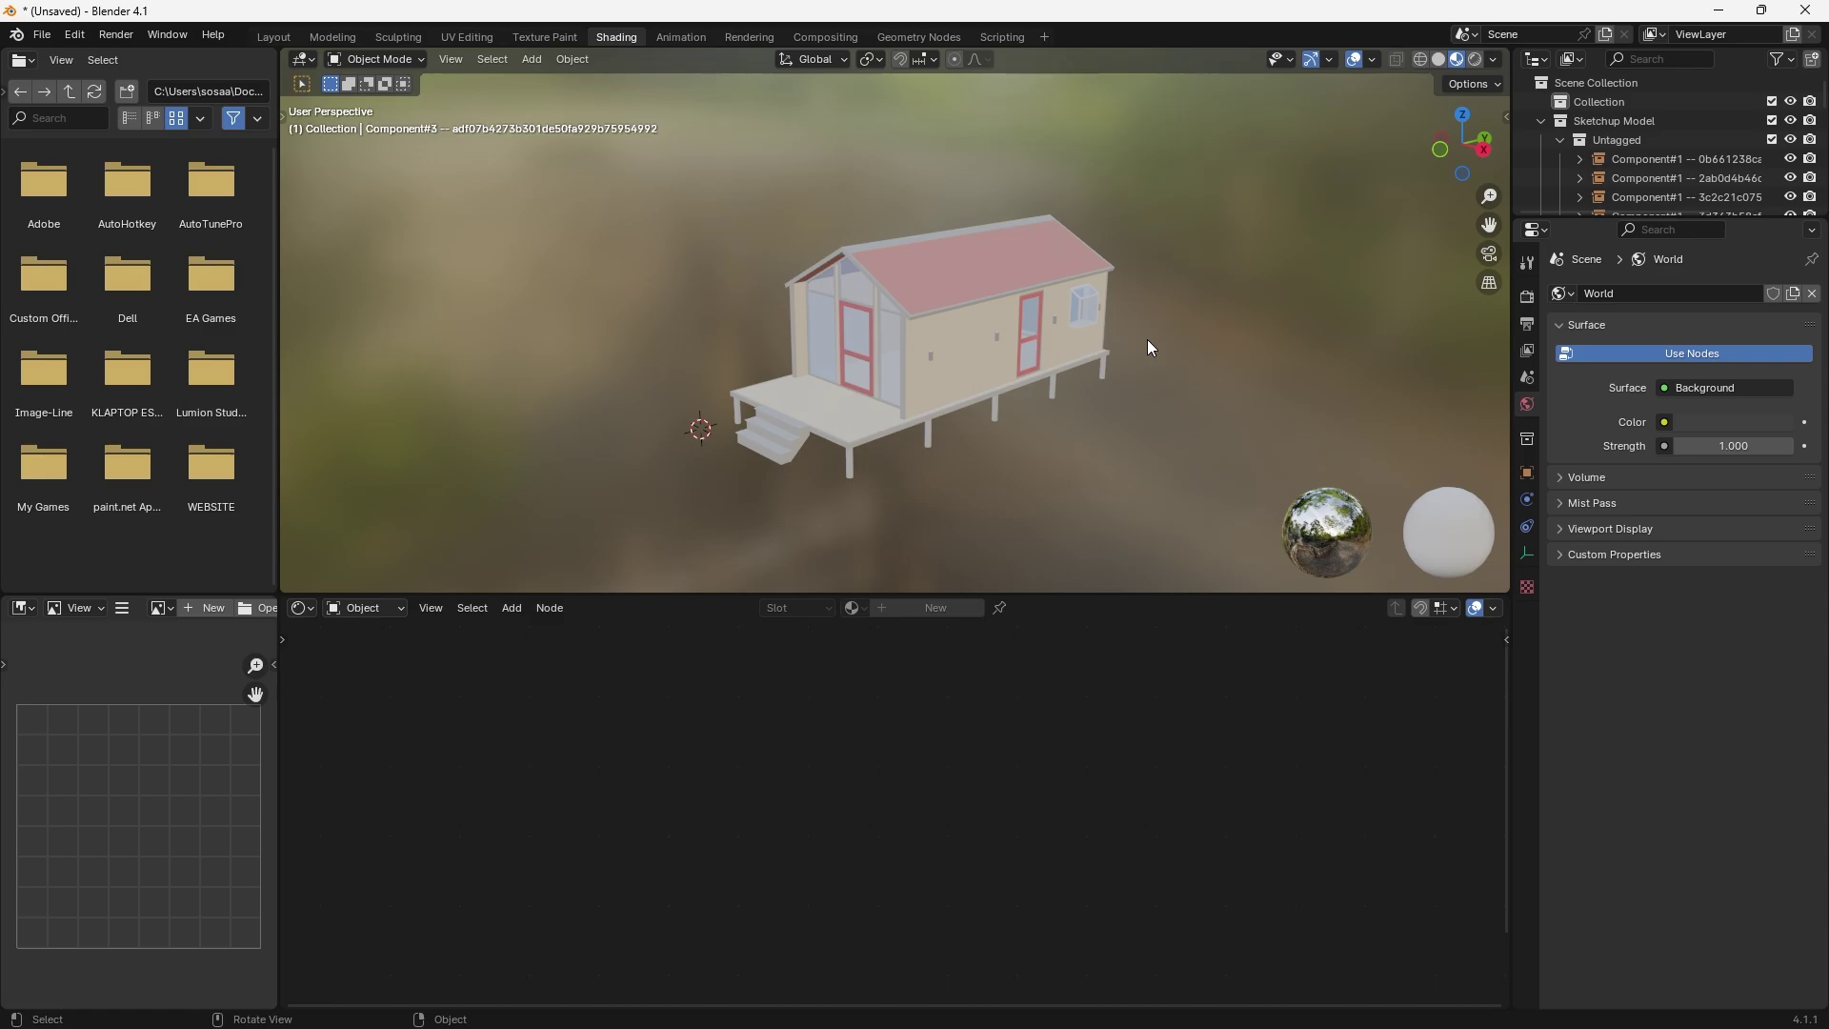
# - Switch to Revit, open the L1 - Architectural floor plan and bring up the architectural modelling tools
pyautogui.hotkey('alt', 'Tab')
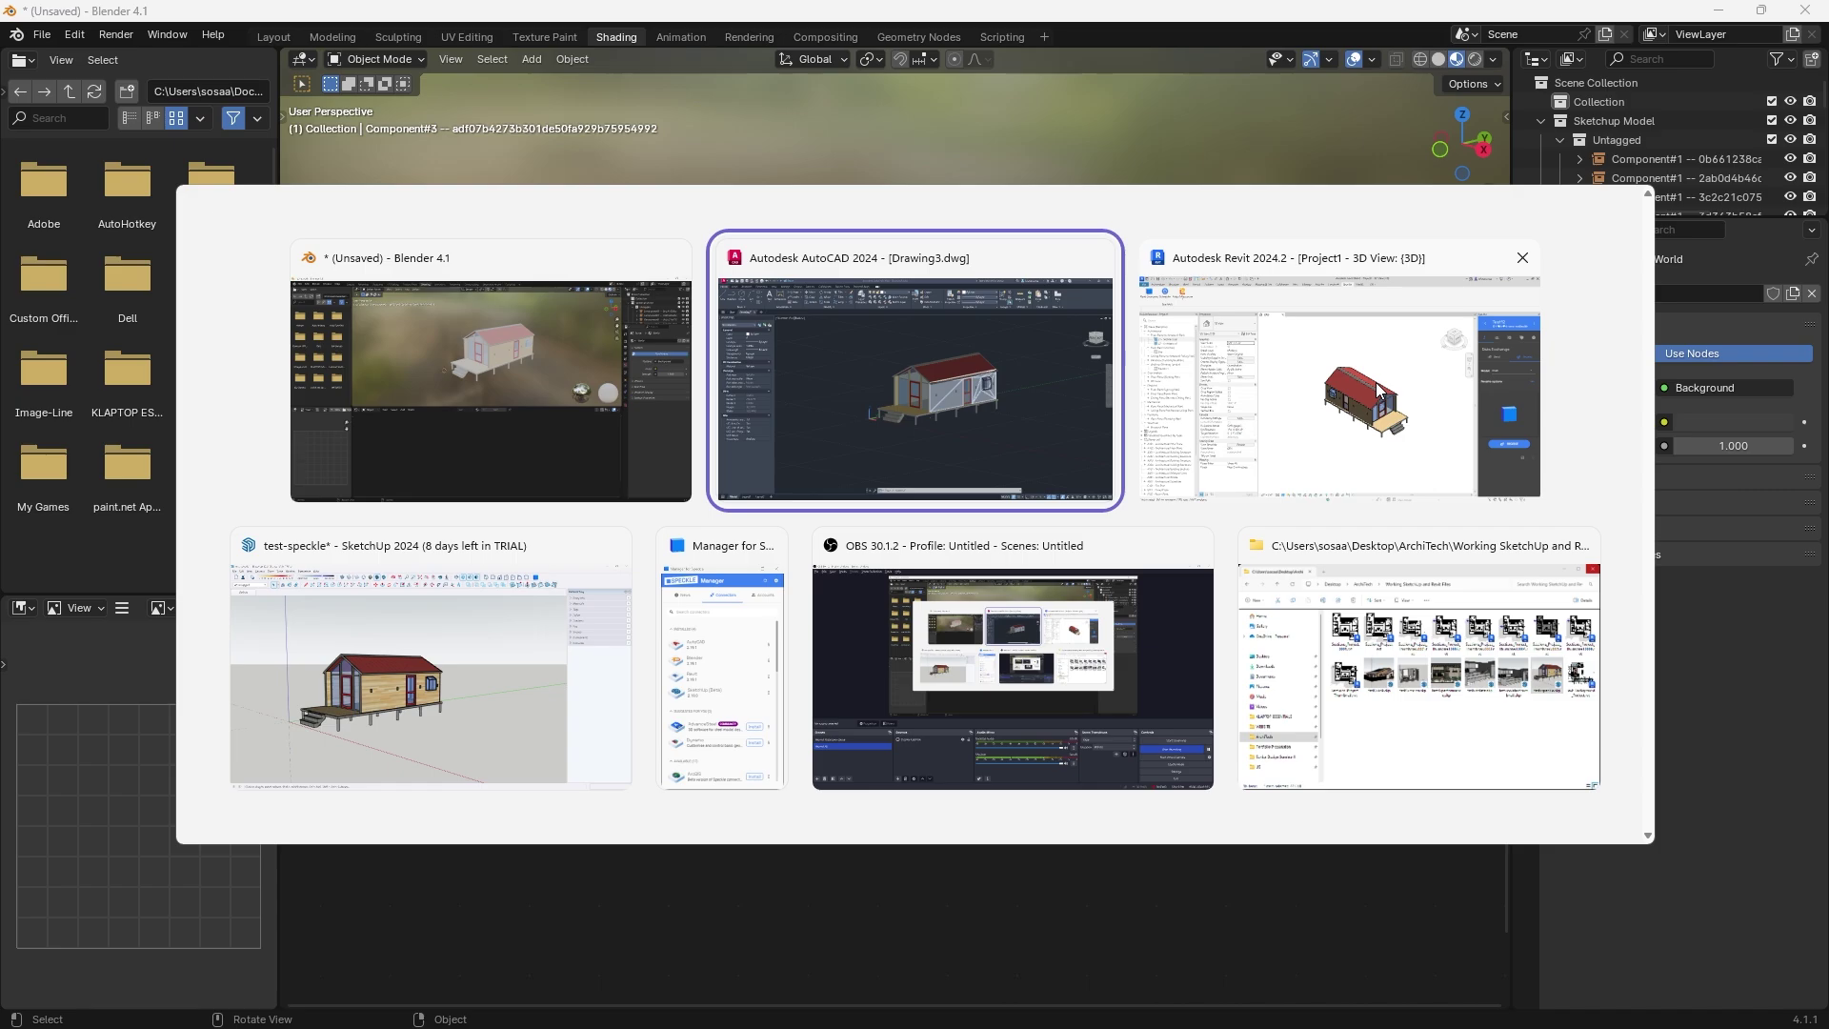
pyautogui.click(1376, 391)
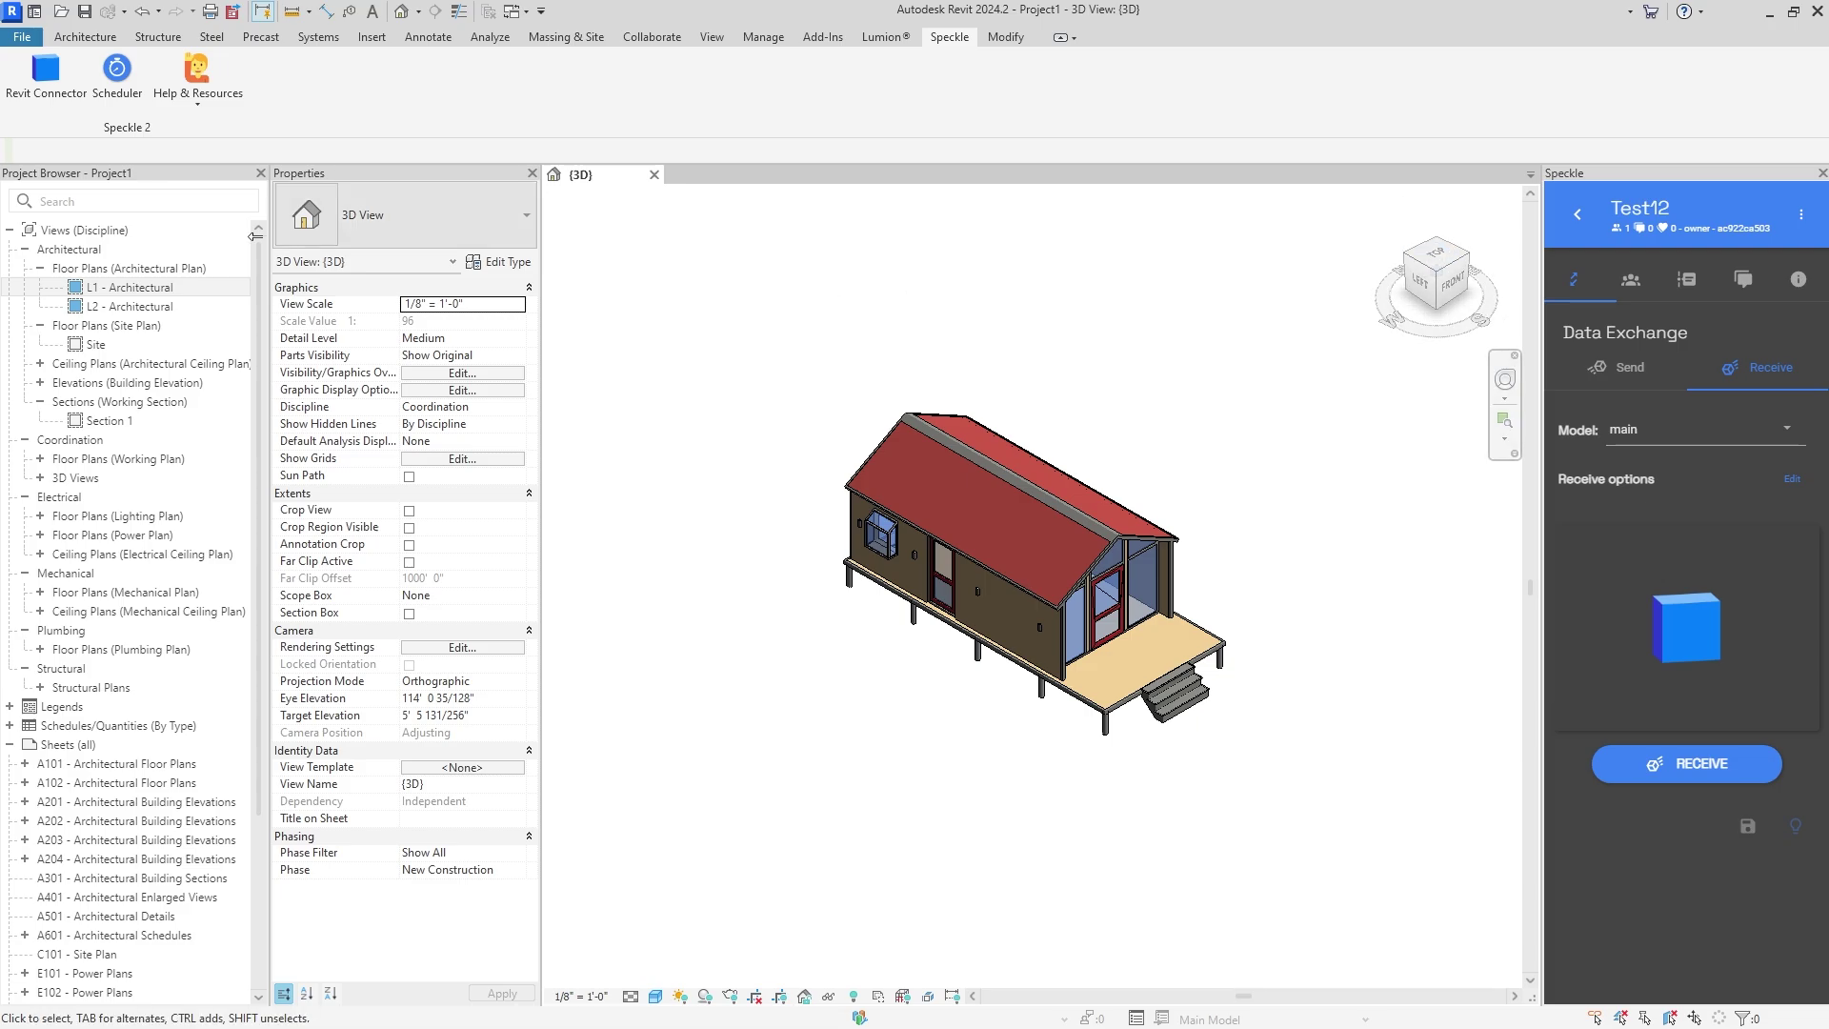
pyautogui.doubleClick(137, 288)
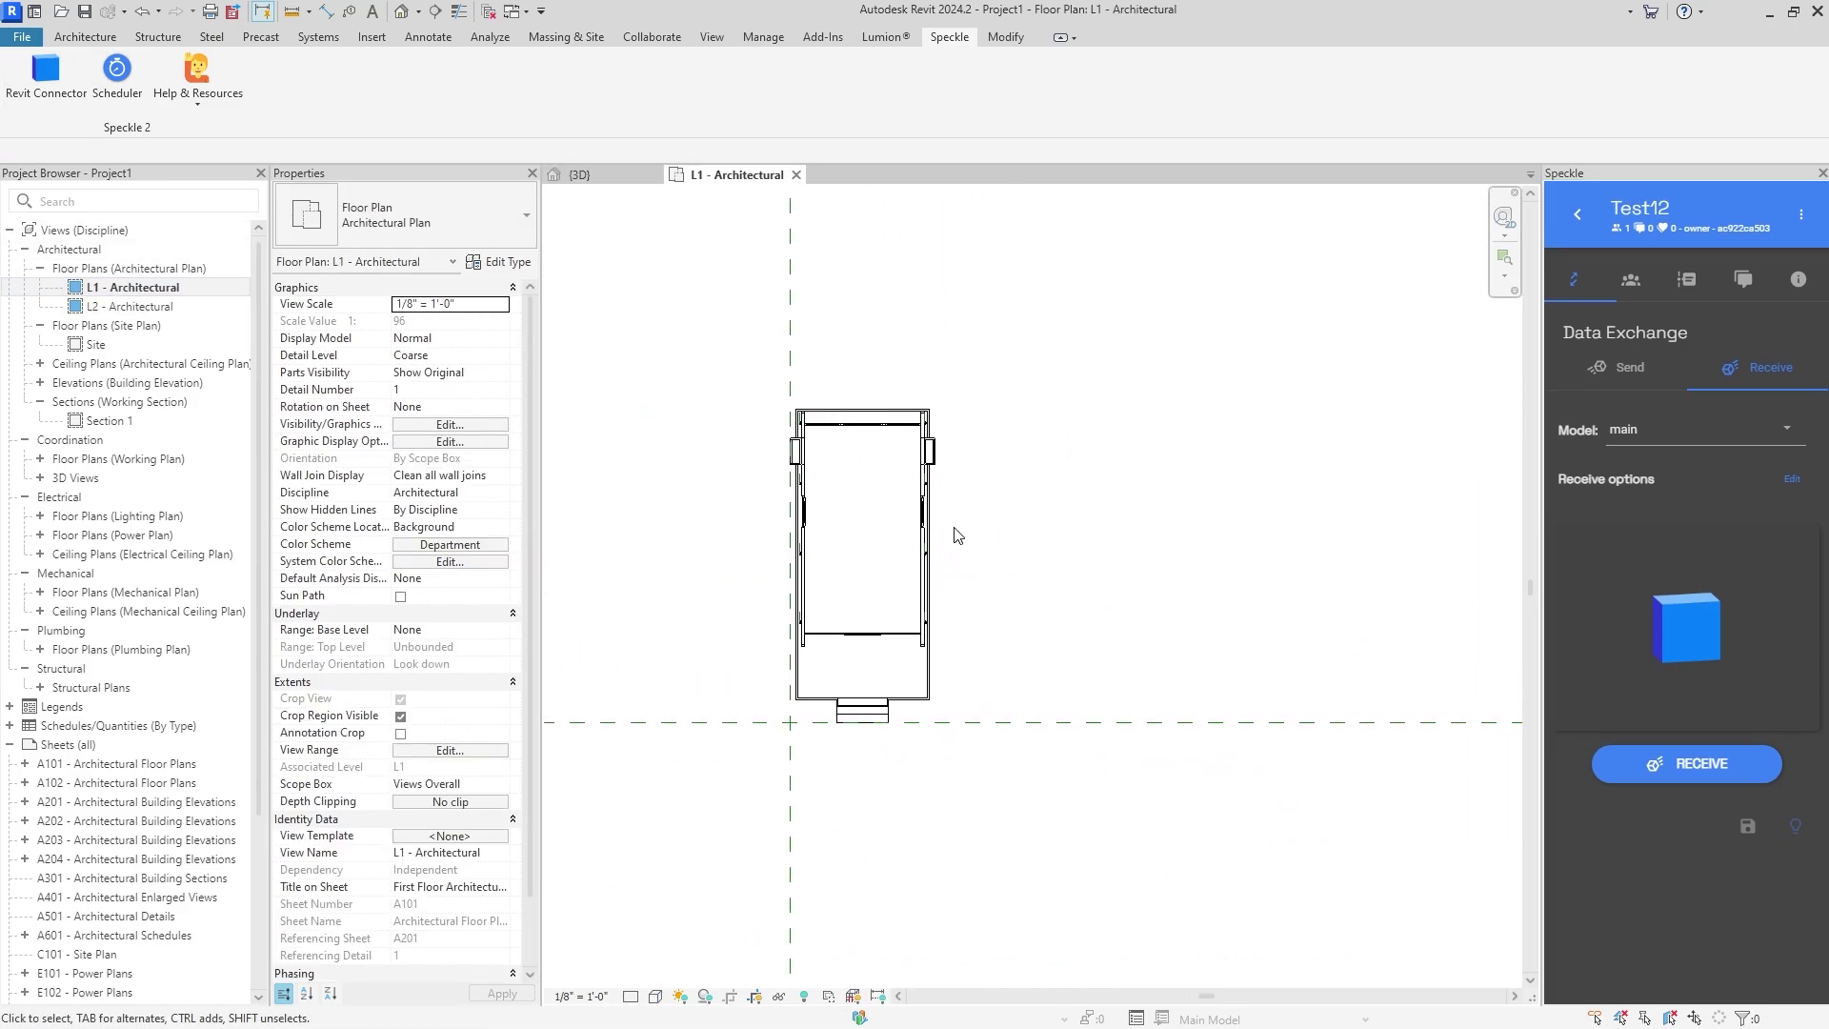
pyautogui.click(92, 40)
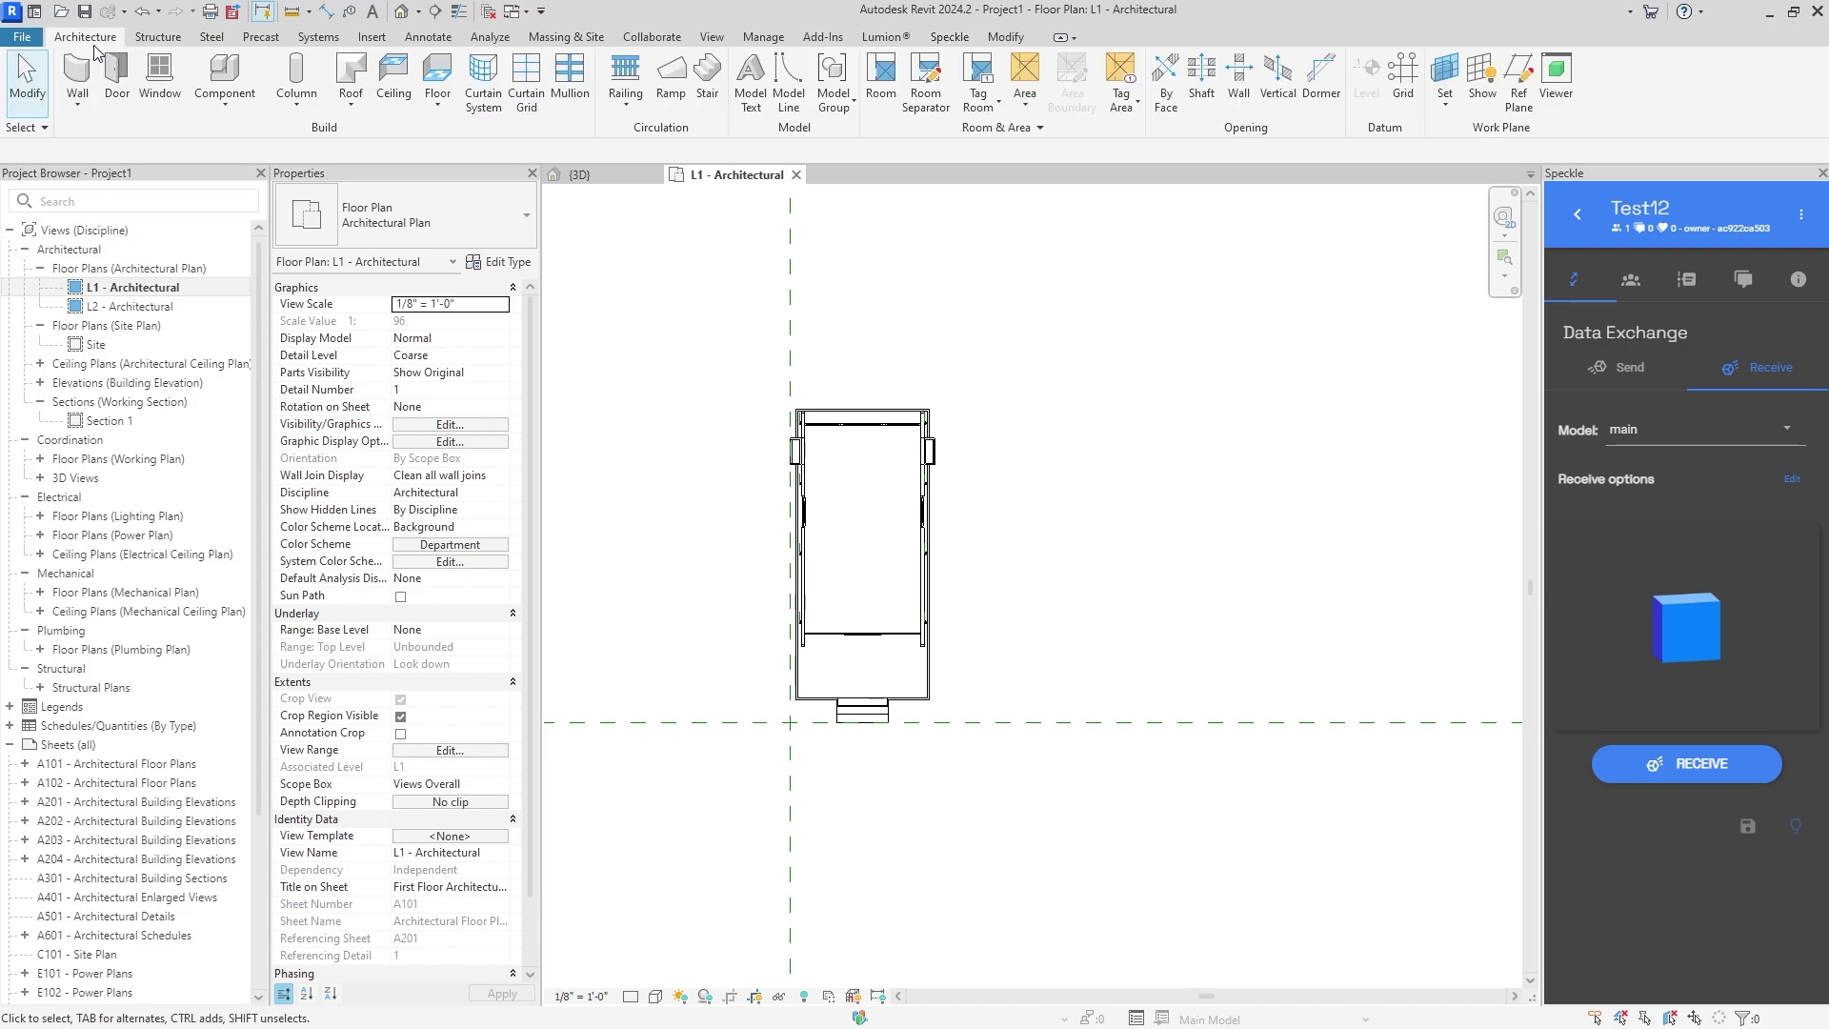
# - Model a straight stair run 3' 8" wide from L1 towards L2 beside the house's long wall and finish the stair
pyautogui.click(706, 84)
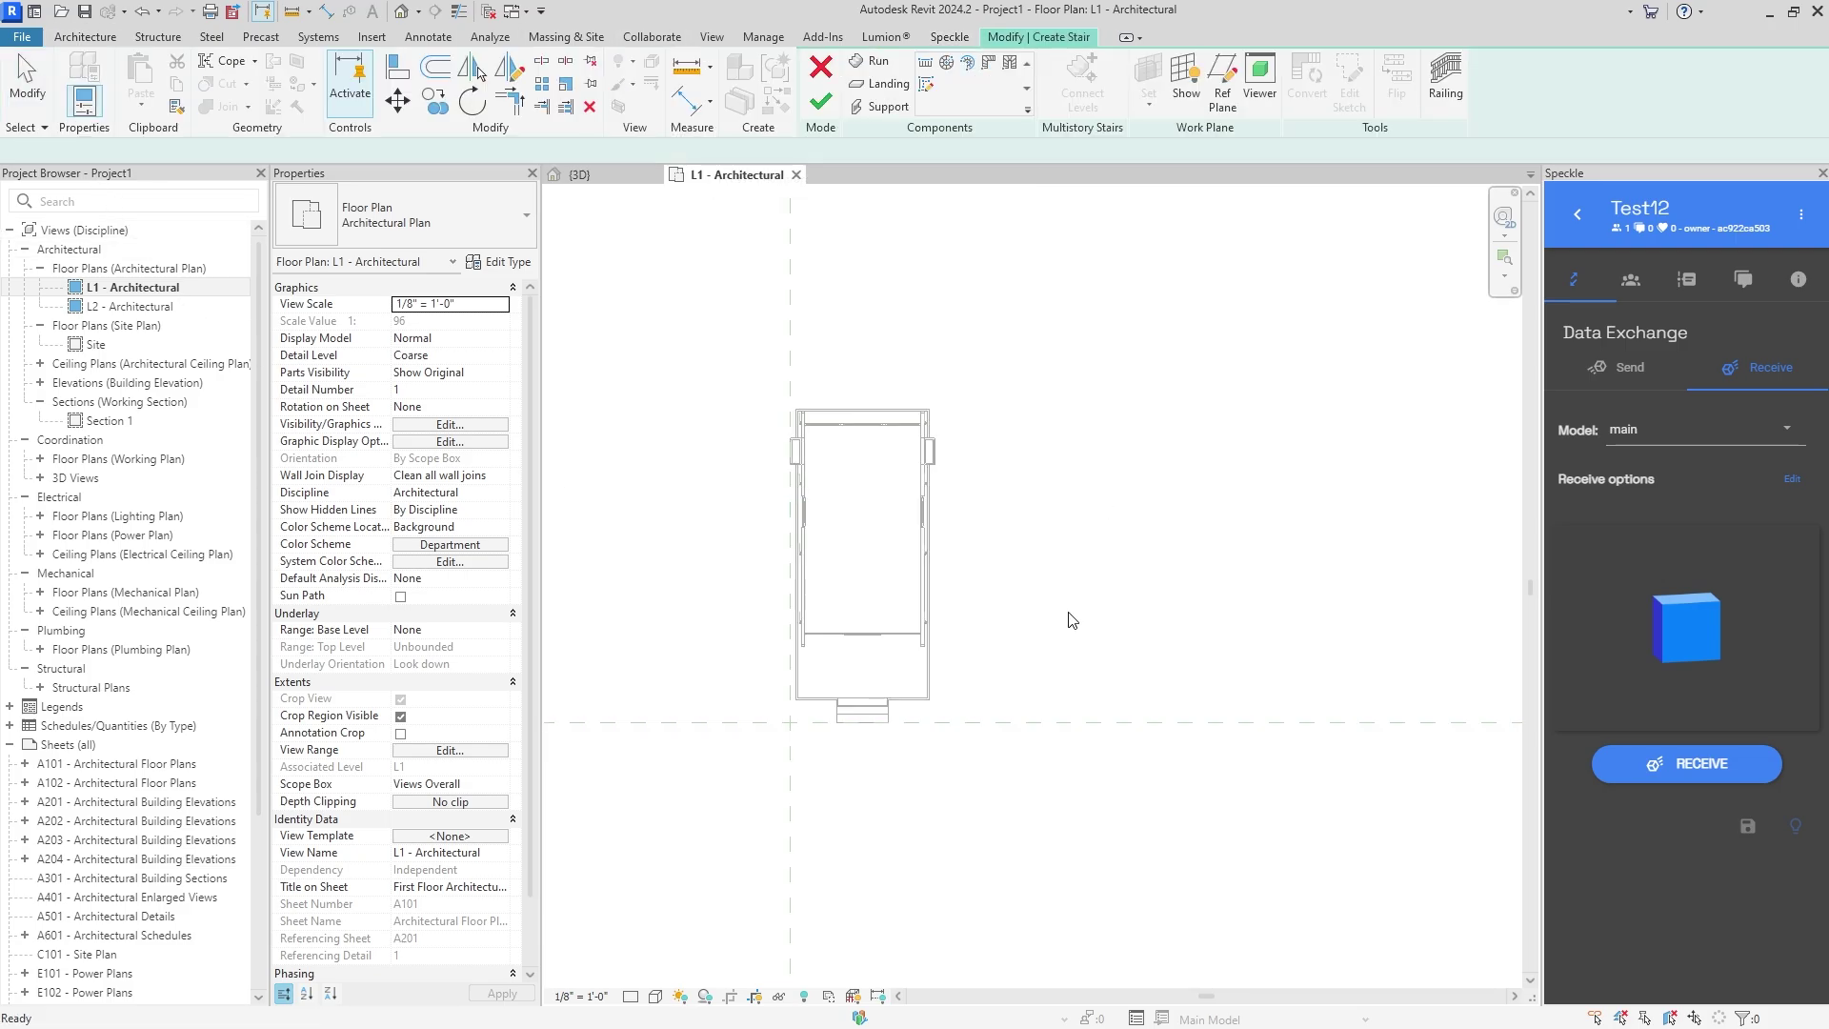
pyautogui.click(1014, 683)
pyautogui.click(1014, 519)
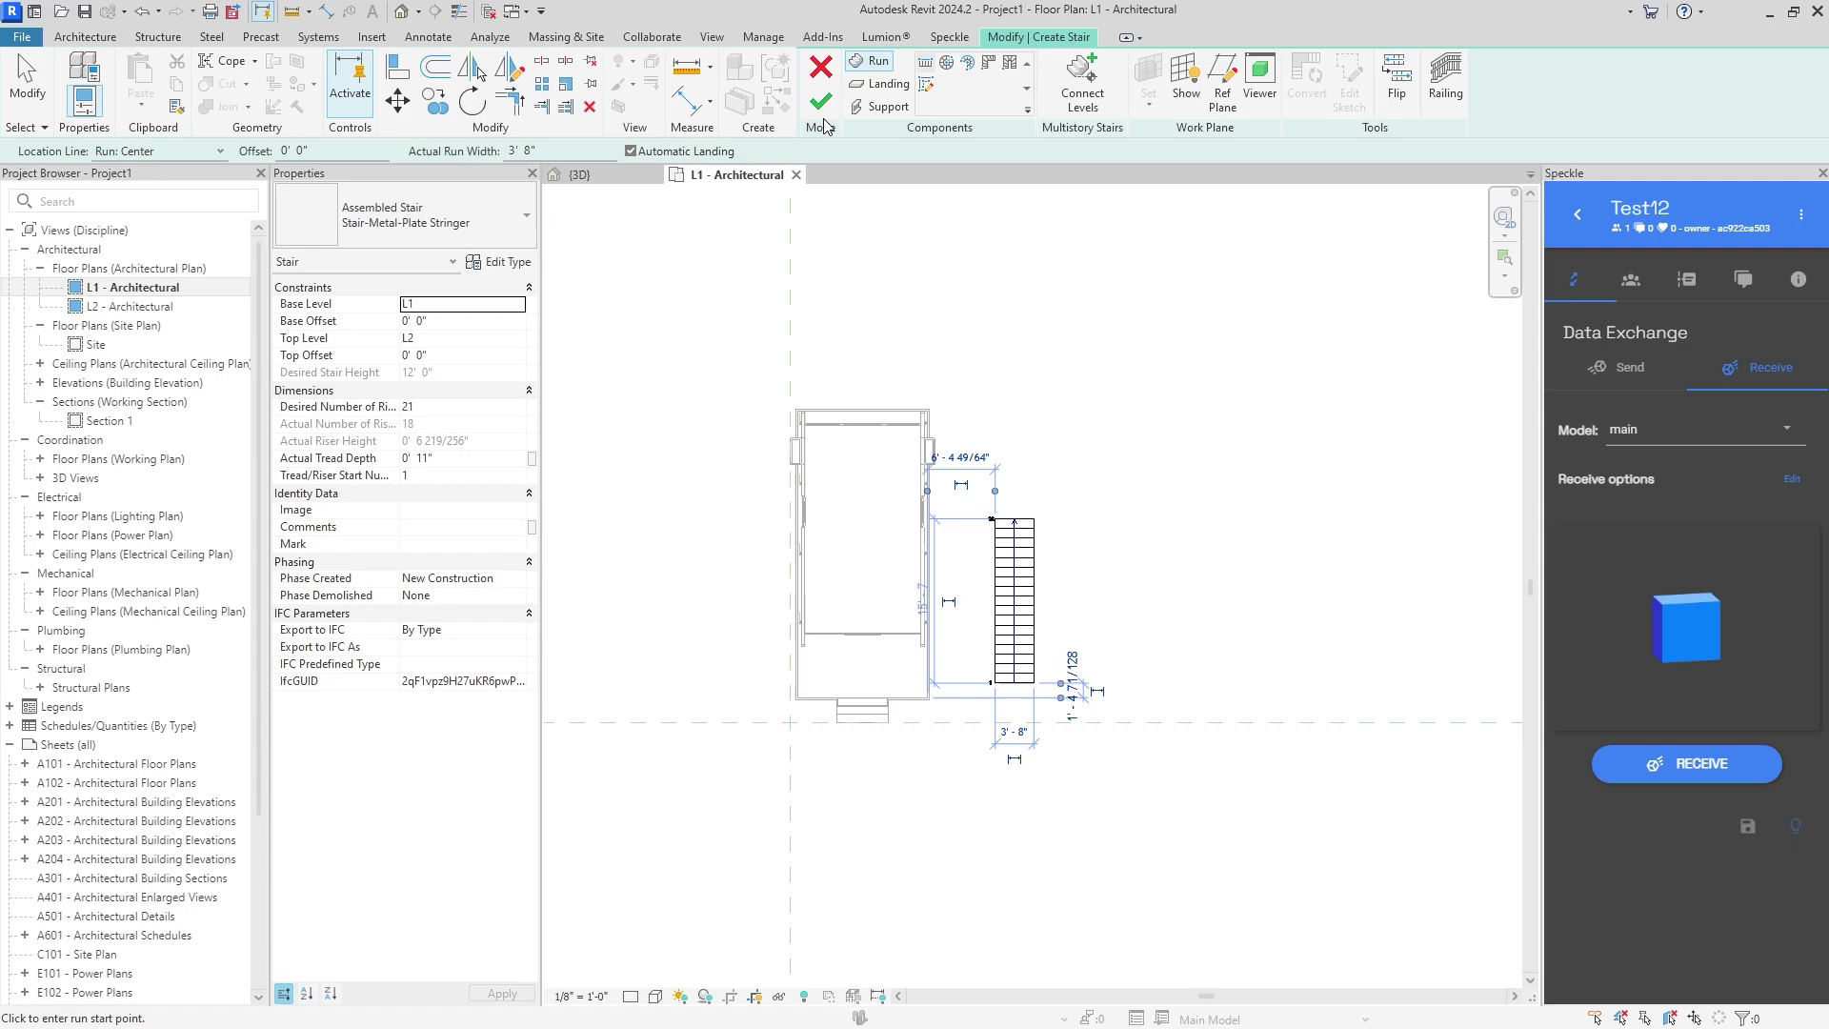
pyautogui.click(821, 100)
pyautogui.press('Escape')
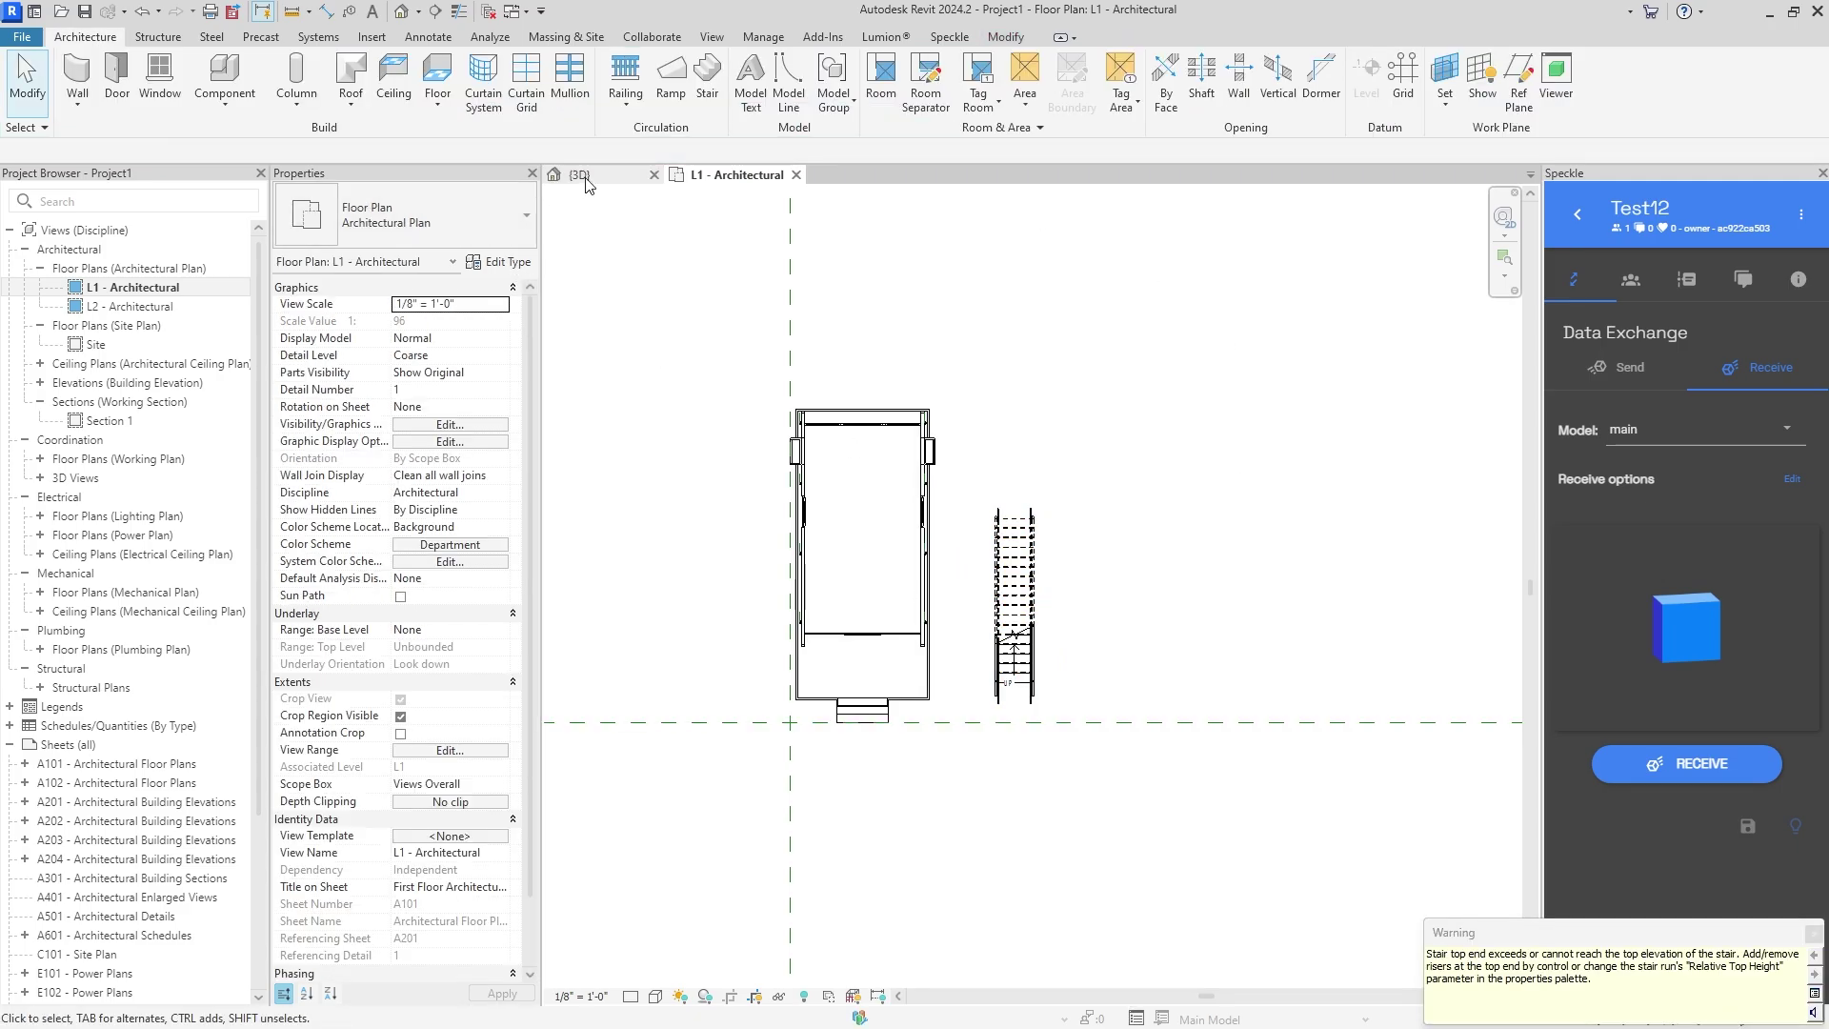
# - Open the 3D view and hide the L1 level plane in it, leaving the house and stair in view
pyautogui.click(578, 175)
pyautogui.click(1469, 272)
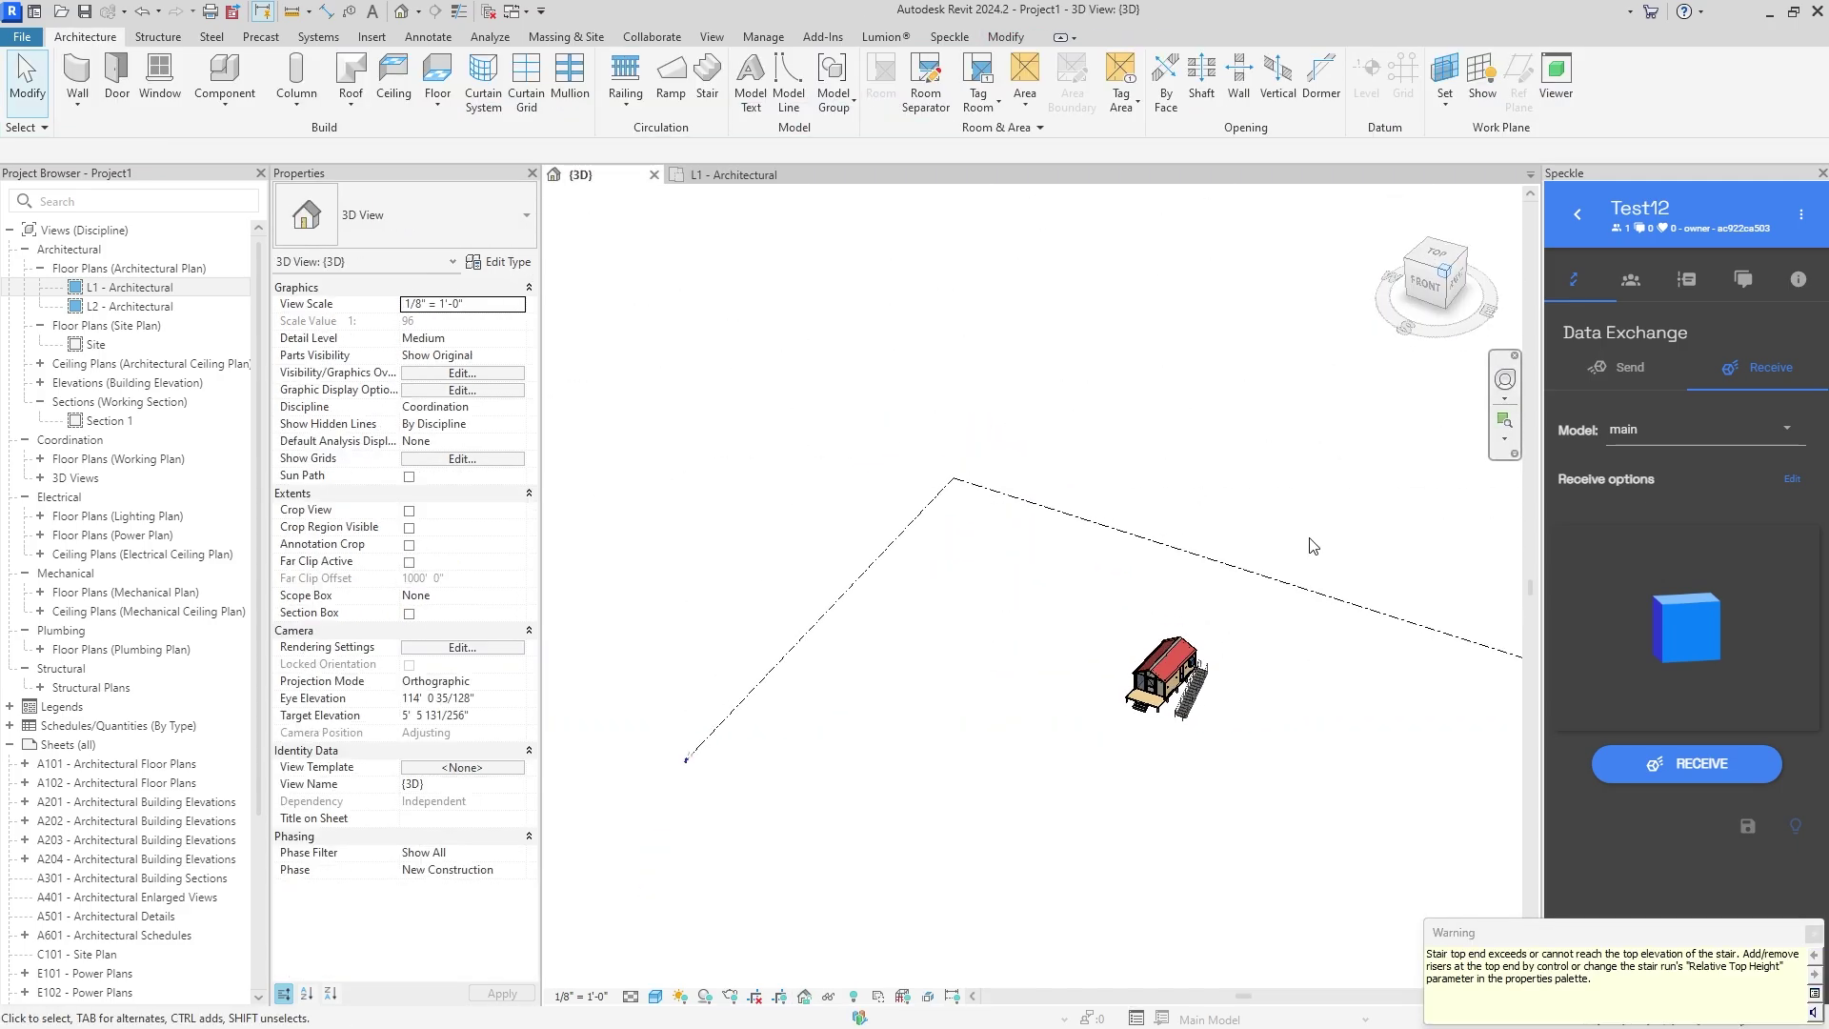
pyautogui.click(1297, 567)
pyautogui.rightClick(1292, 568)
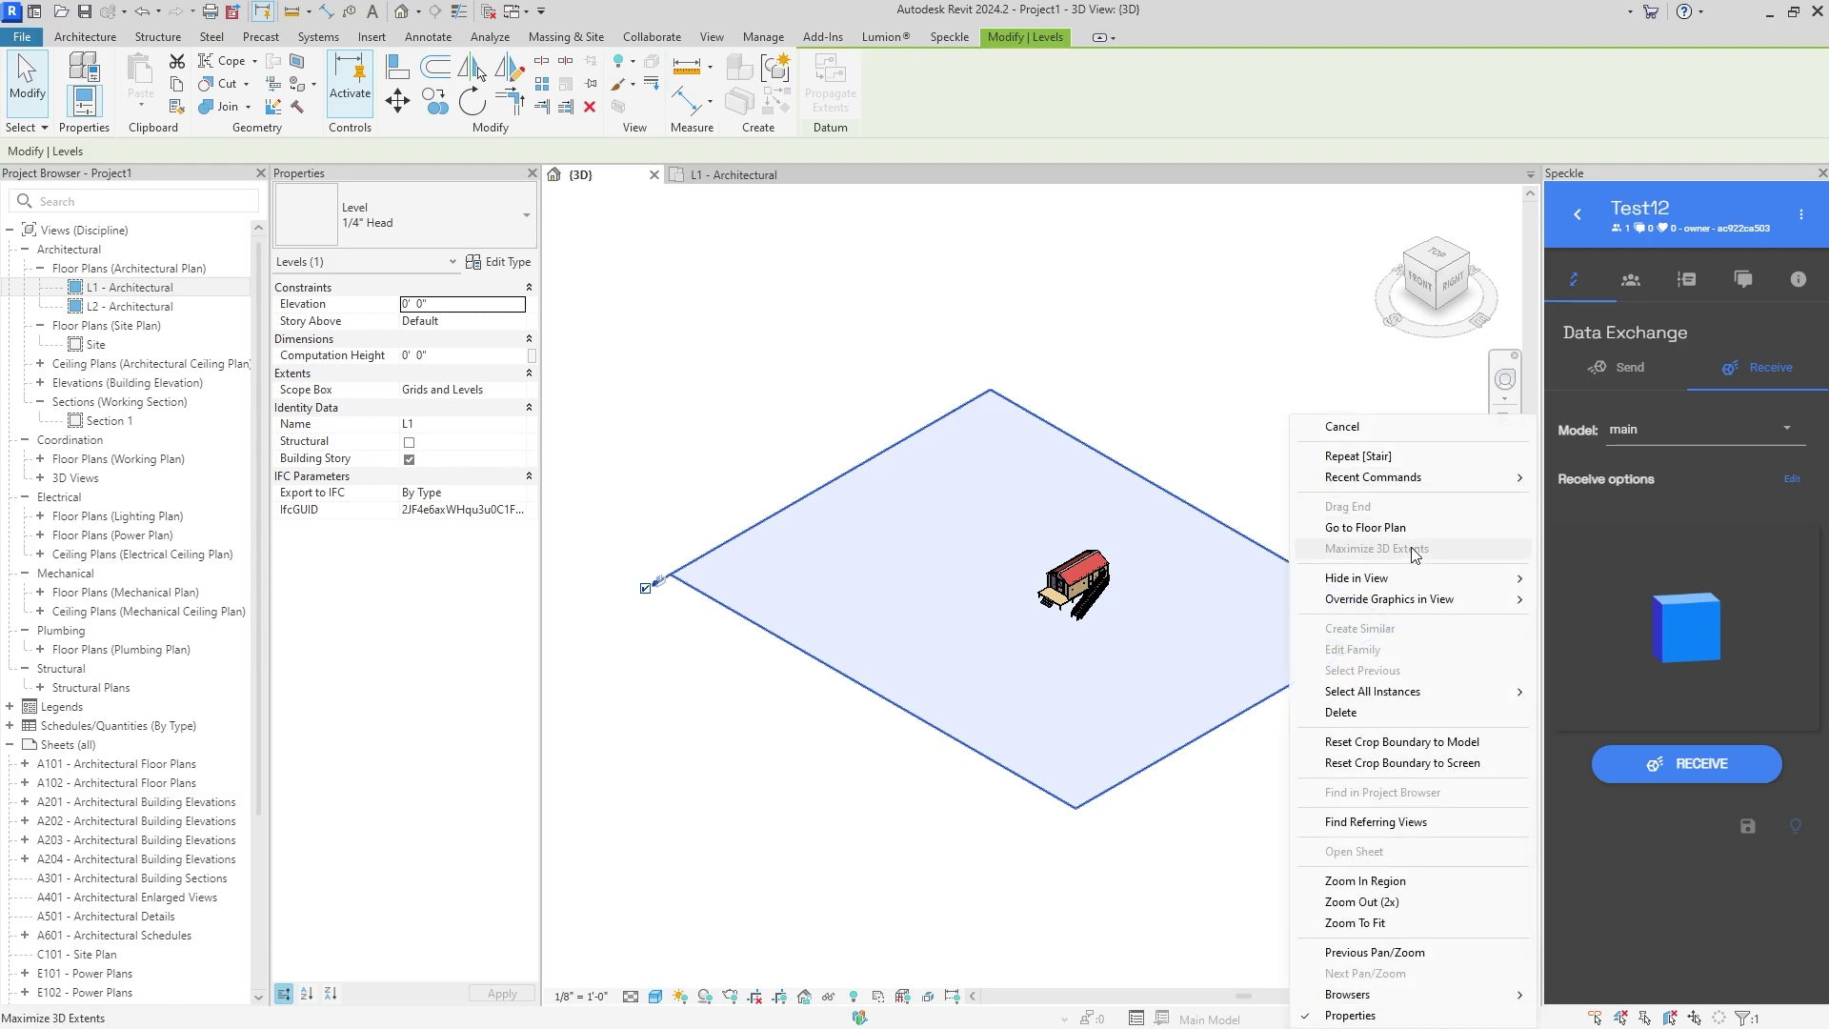
pyautogui.moveTo(1410, 578)
pyautogui.click(1561, 581)
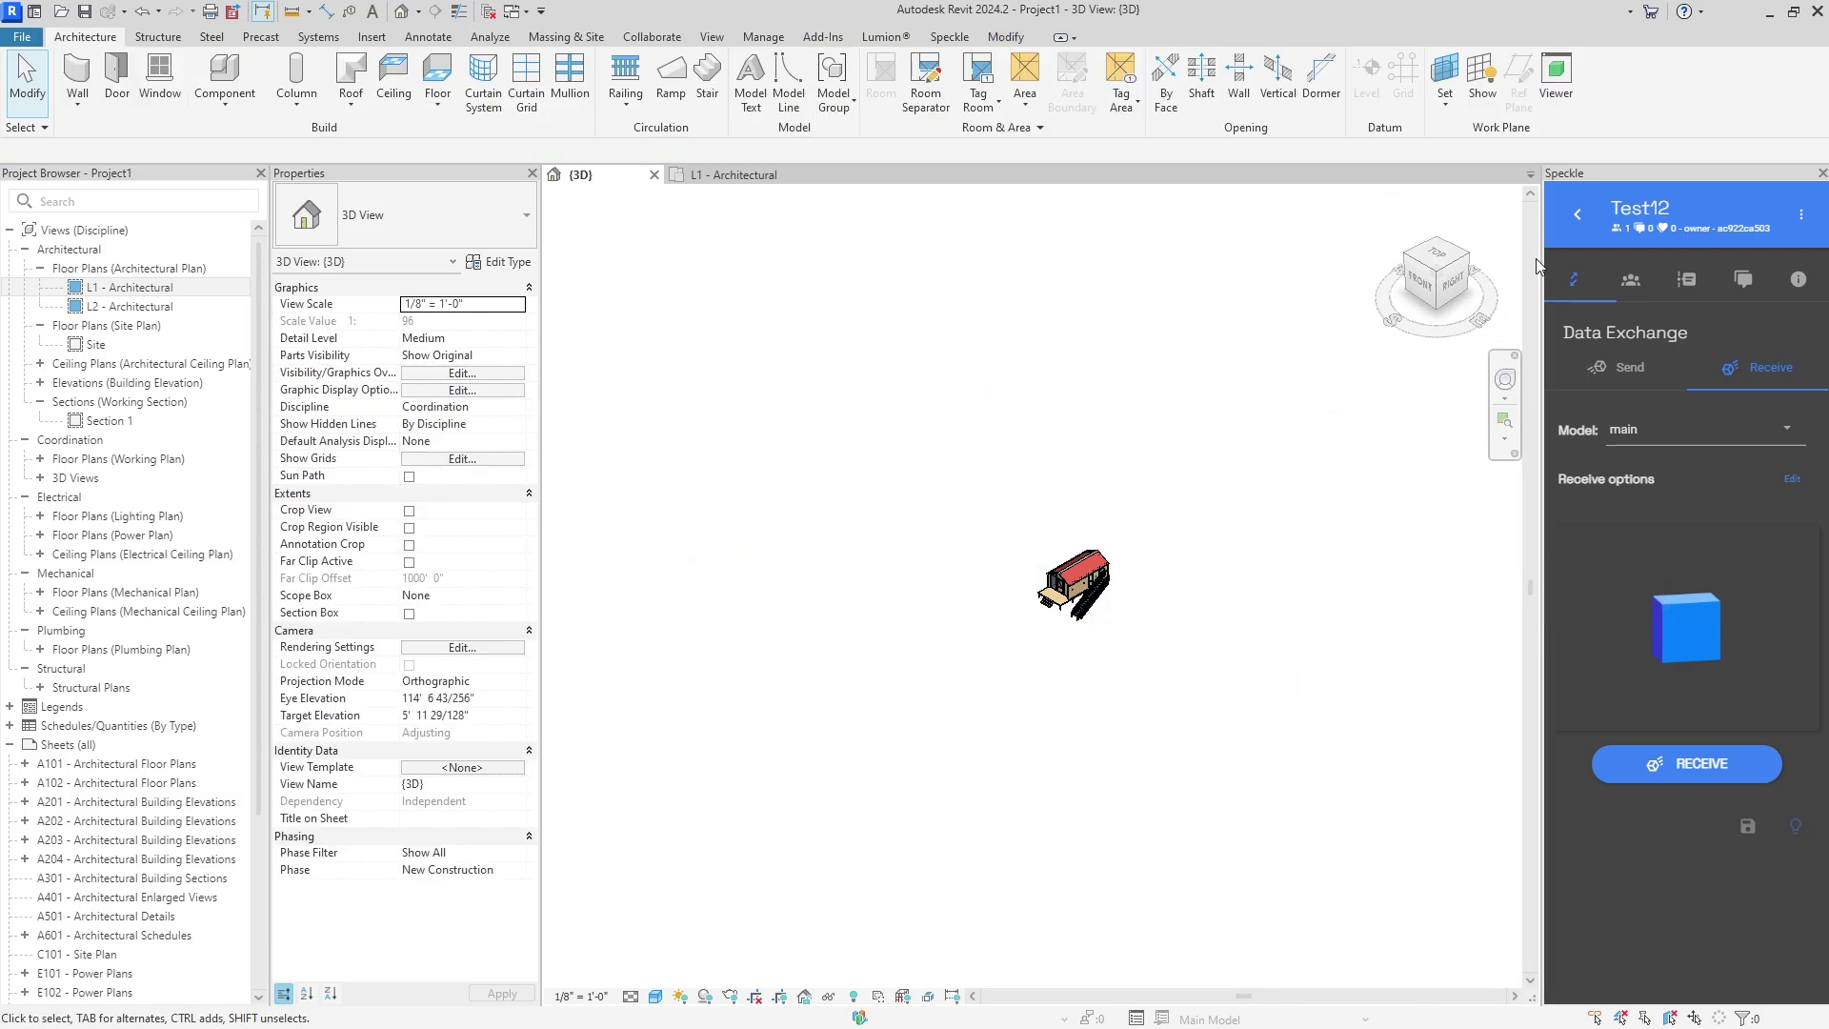
pyautogui.click(1436, 274)
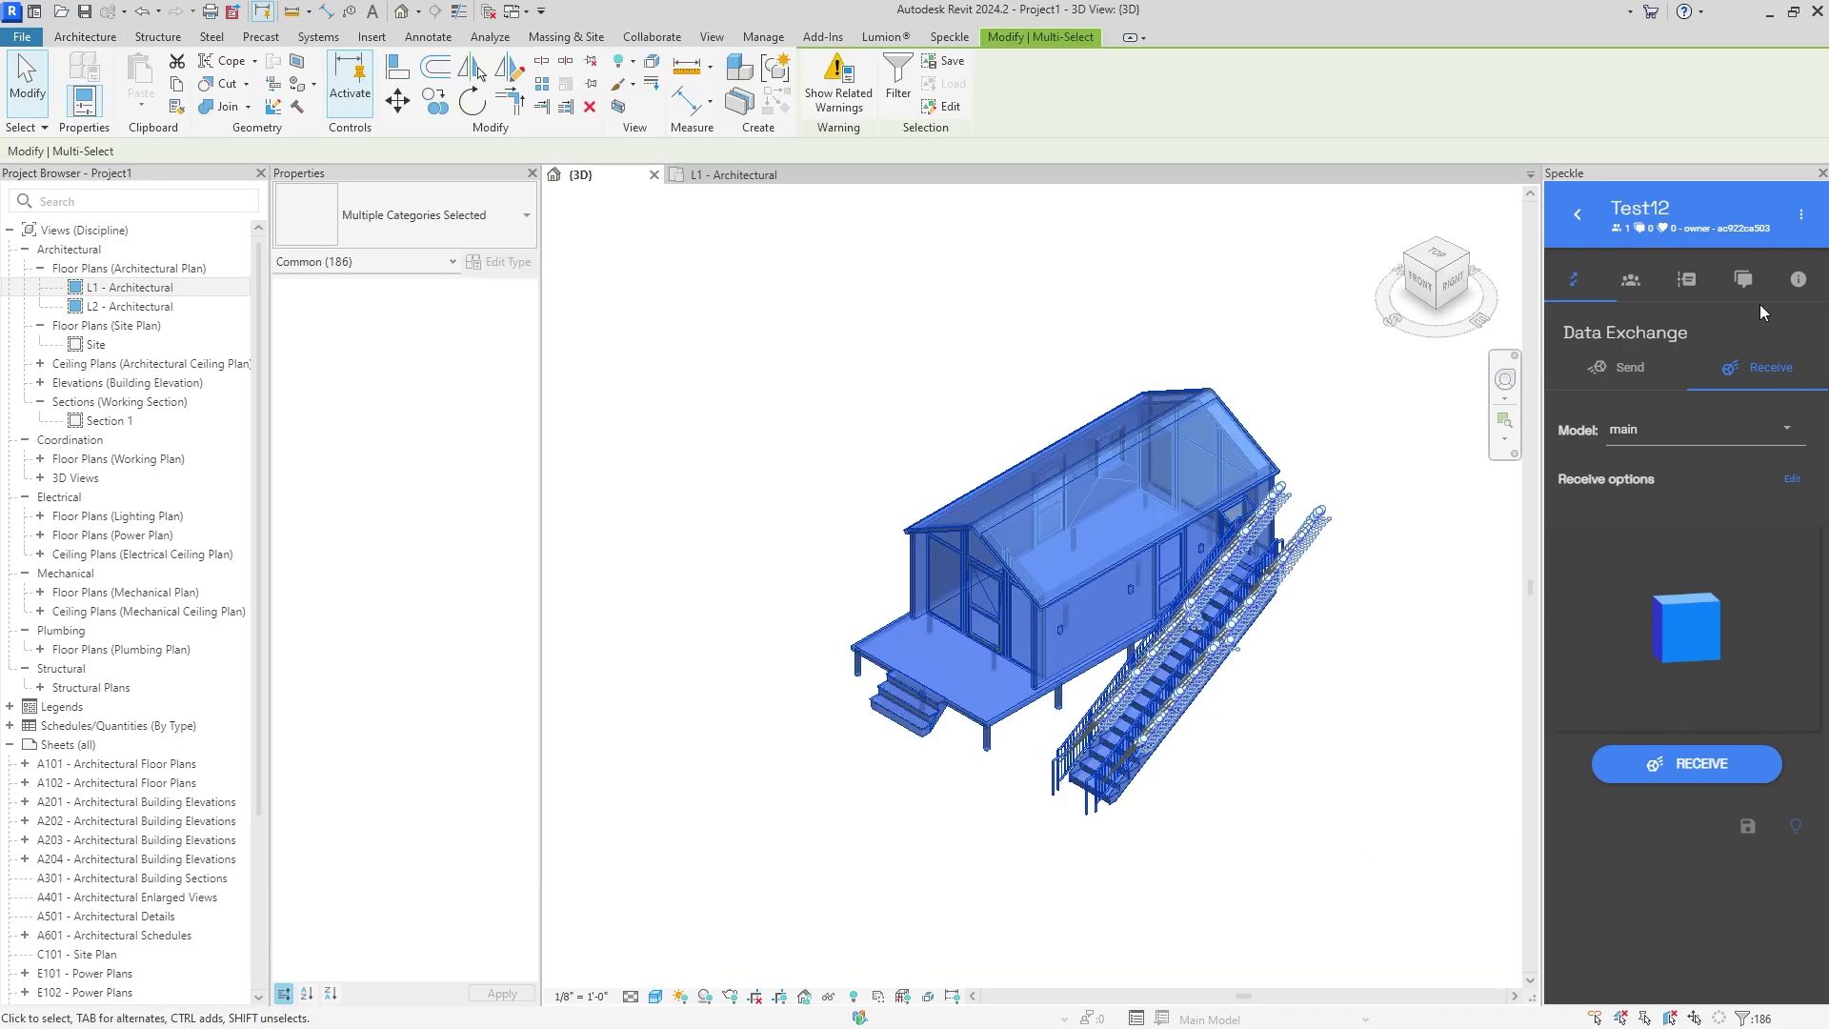
# - Send everything in the Revit model to Test12's main model through Speckle and clear the selection
pyautogui.click(1615, 372)
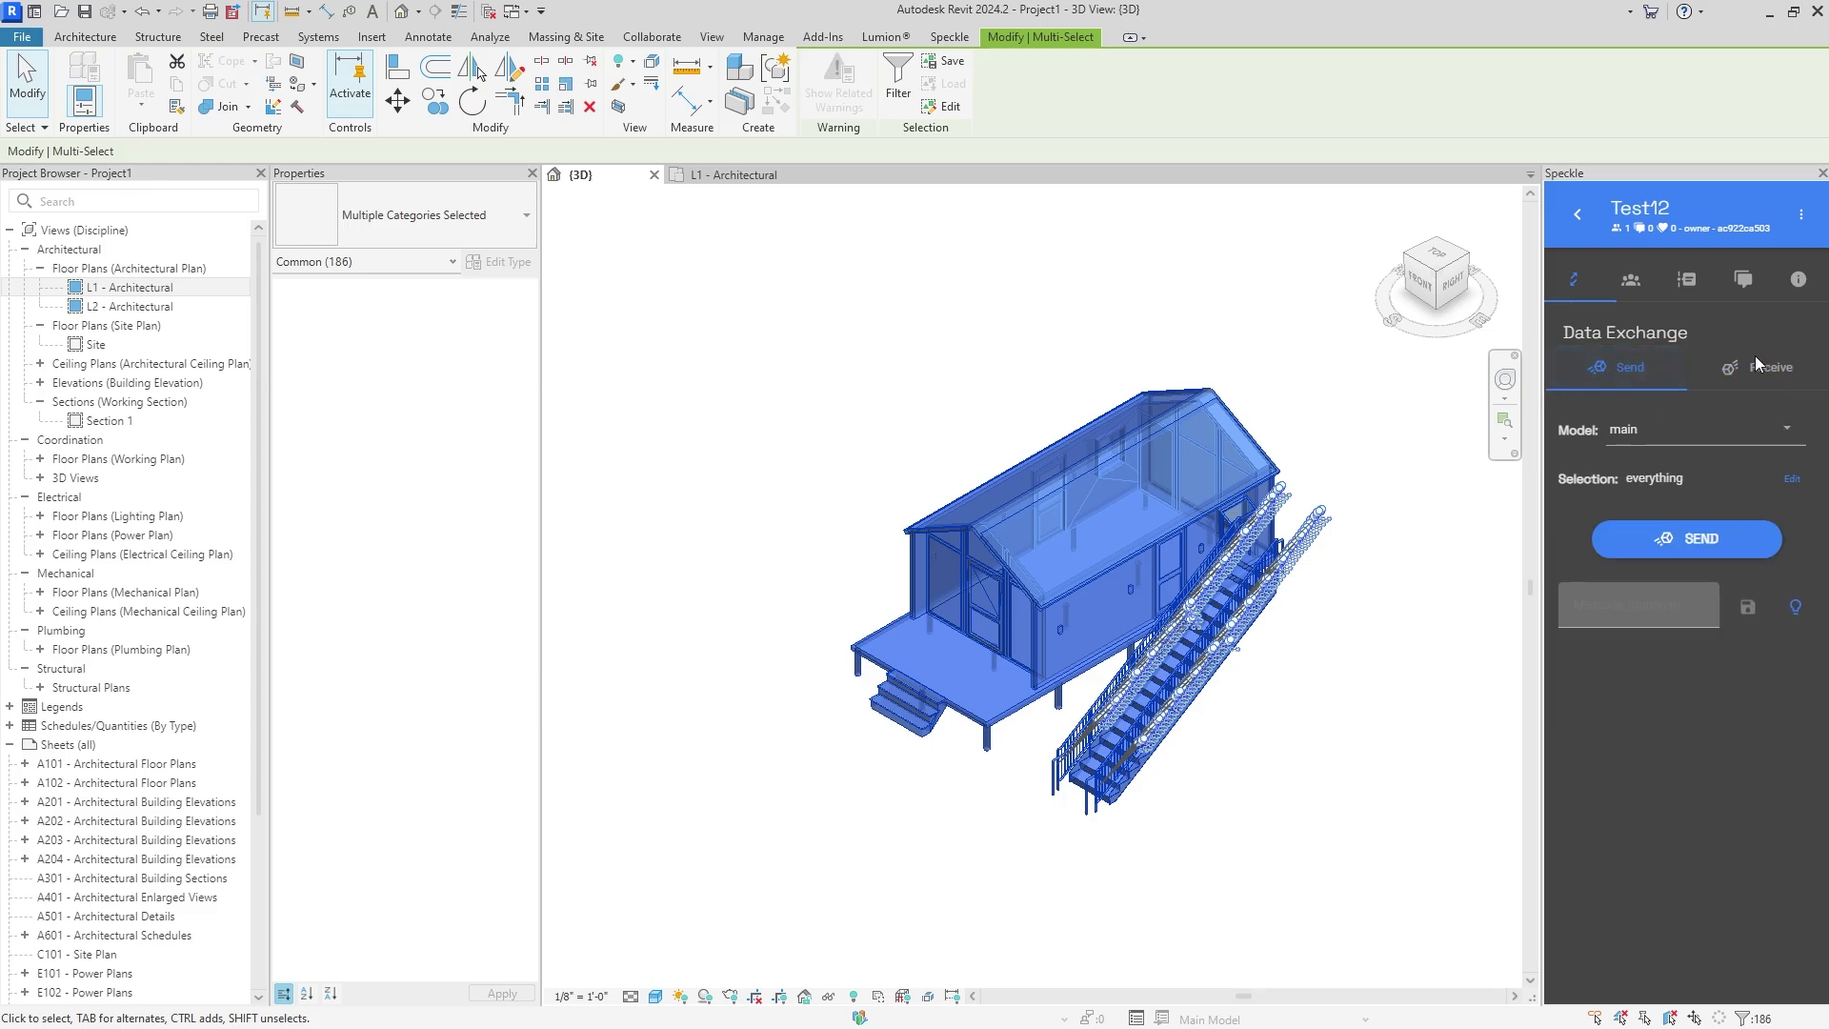
pyautogui.click(1690, 539)
pyautogui.click(1432, 911)
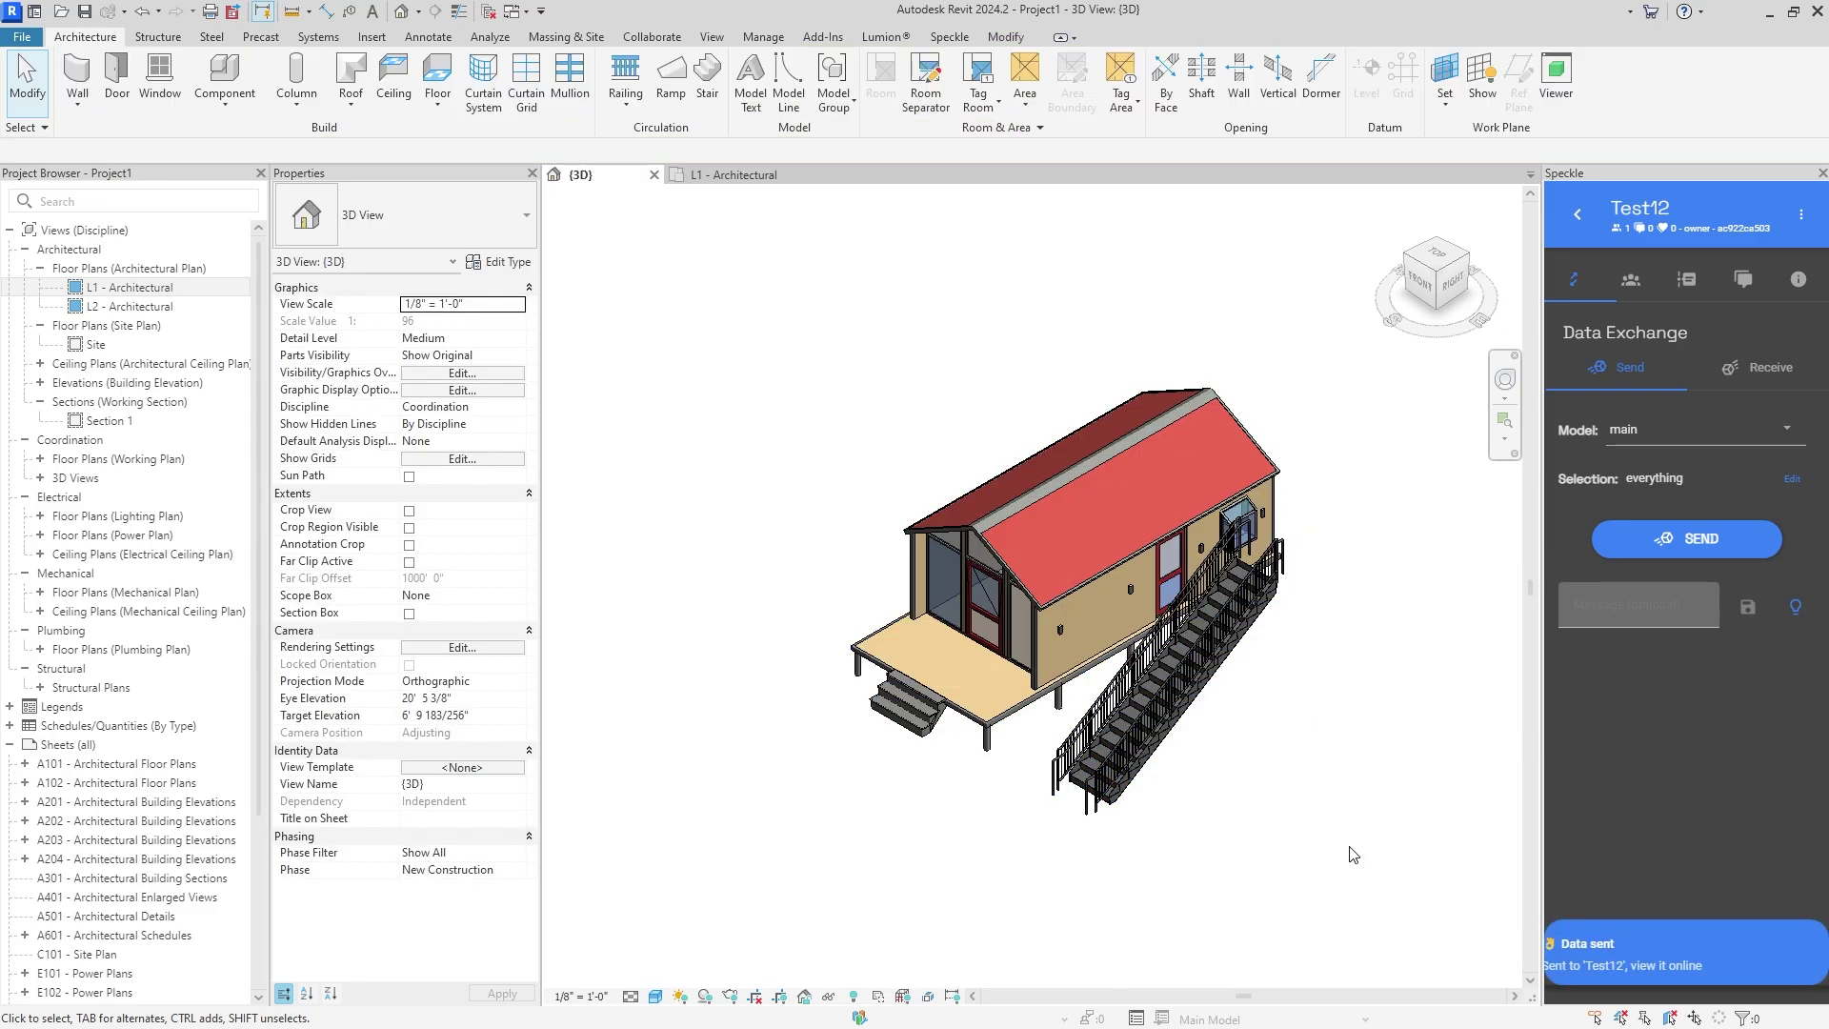
# - Switch to SketchUp and receive the latest version of Test12's main model through the Speckle connector
pyautogui.hotkey('alt', 'Tab')
pyautogui.click(406, 654)
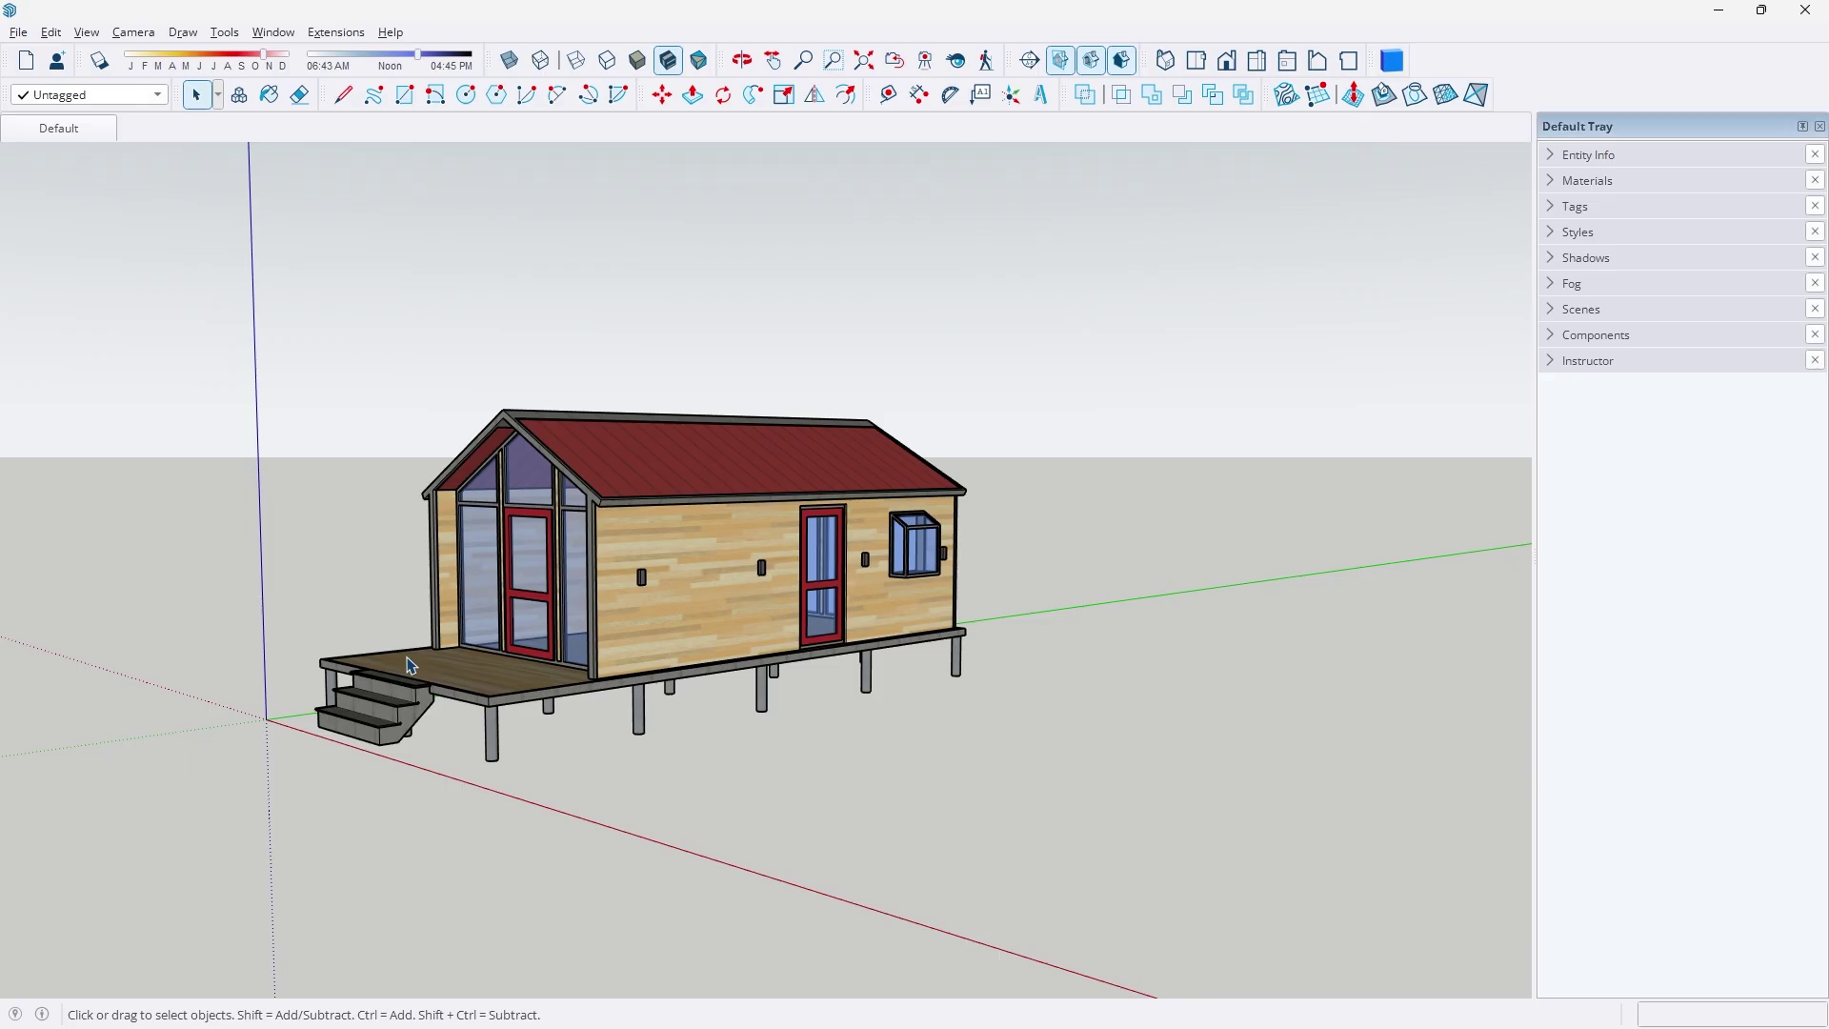
pyautogui.hotkey('alt', 'Tab')
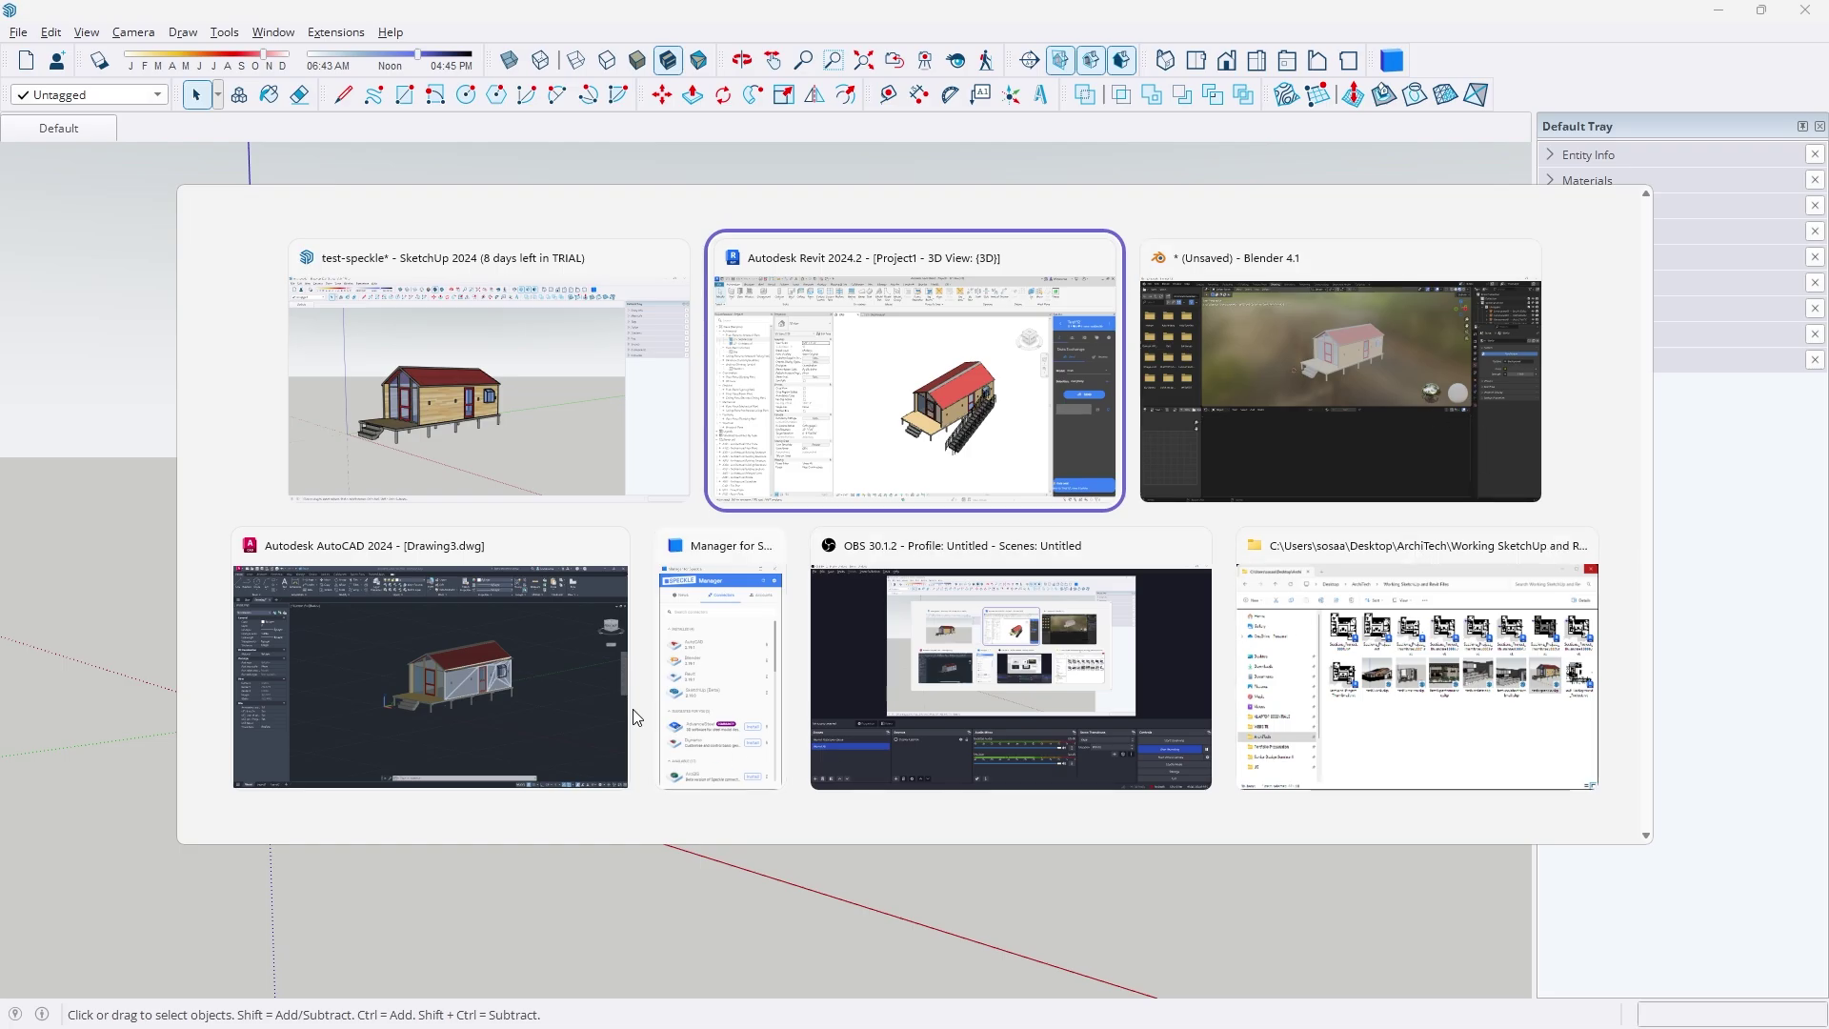
pyautogui.click(918, 413)
pyautogui.hotkey('alt', 'Tab')
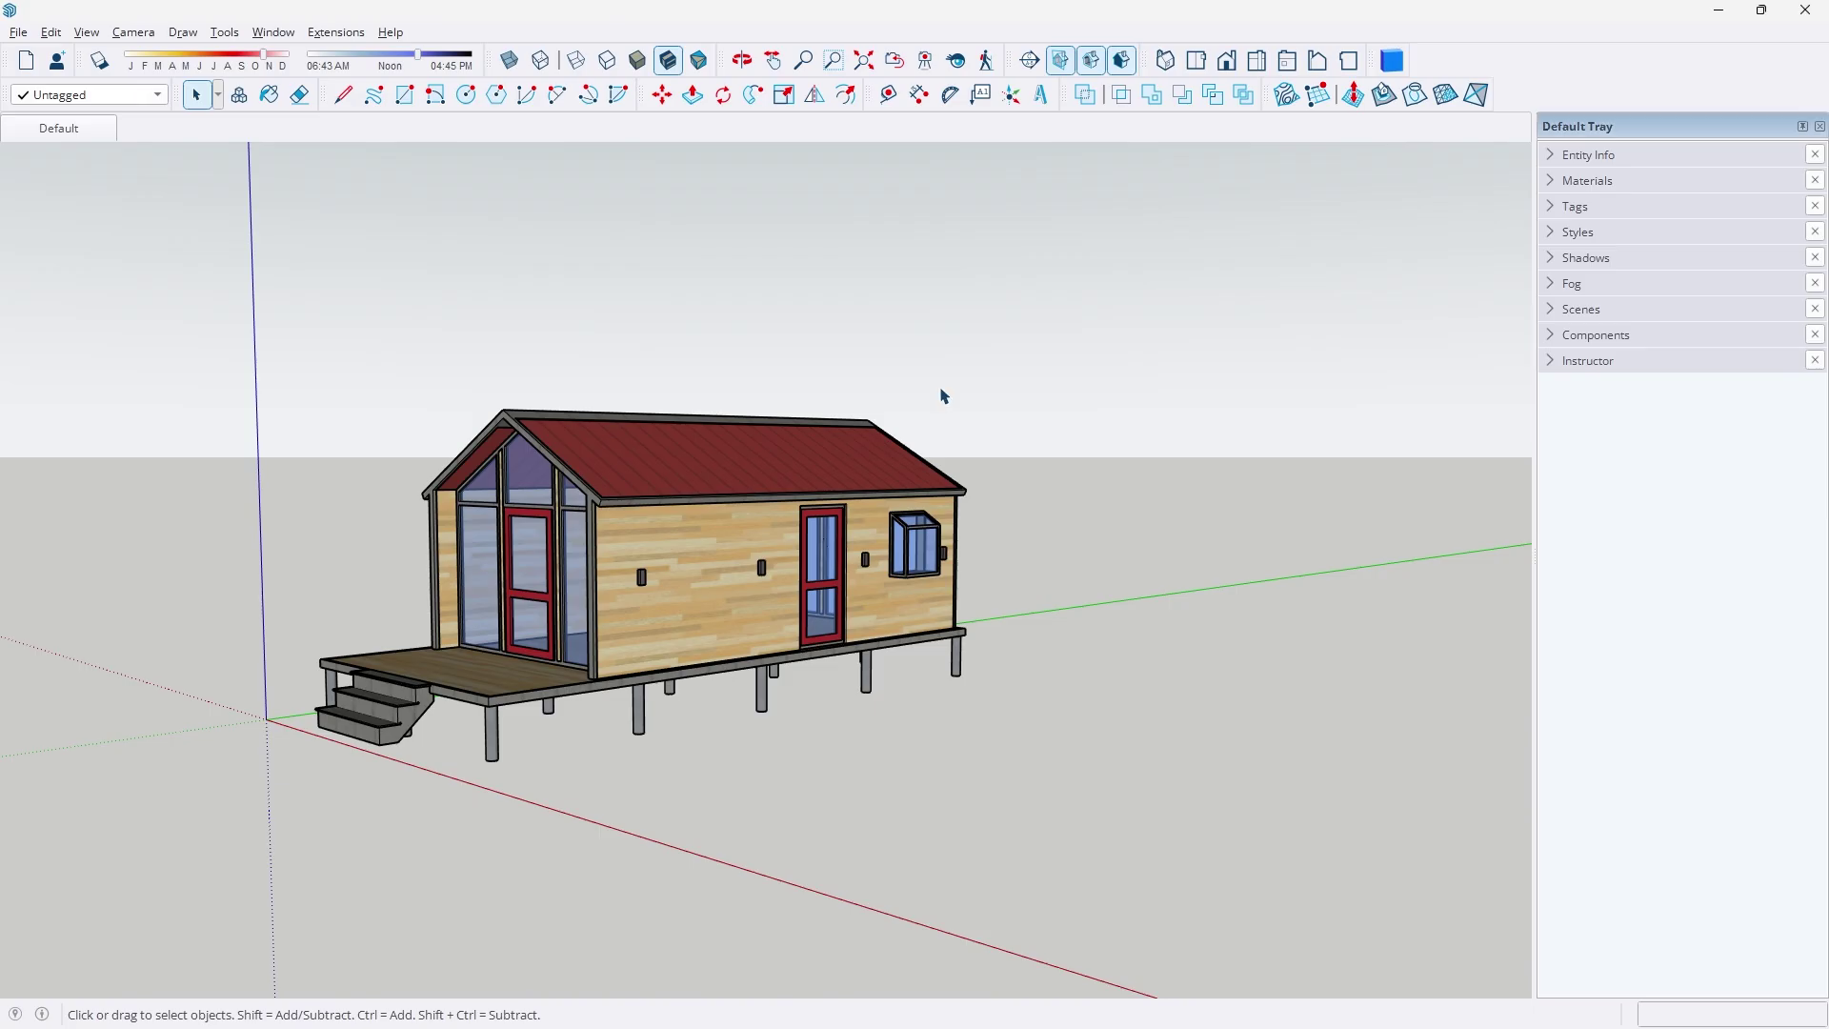
pyautogui.moveTo(674, 477)
pyautogui.mouseDown(button='middle')
pyautogui.moveTo(866, 470)
pyautogui.moveTo(838, 499)
pyautogui.mouseUp(button='middle')
pyautogui.press('space')
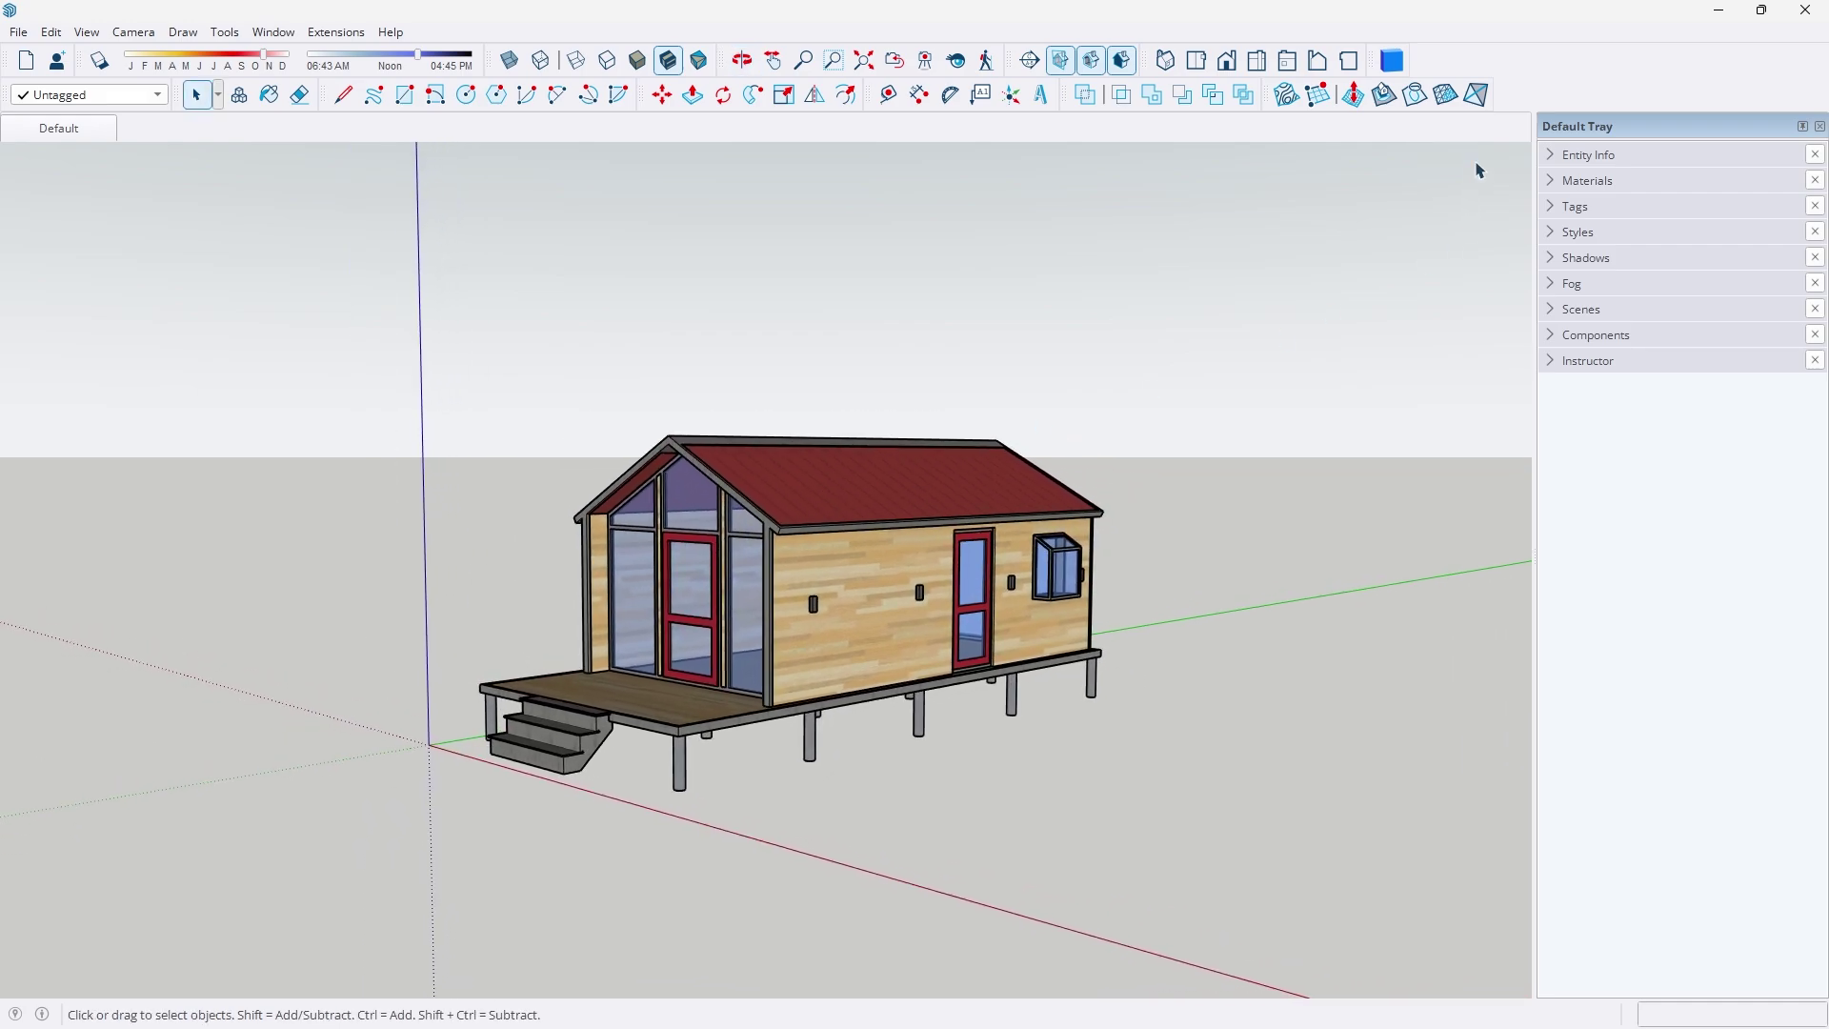
pyautogui.click(1392, 61)
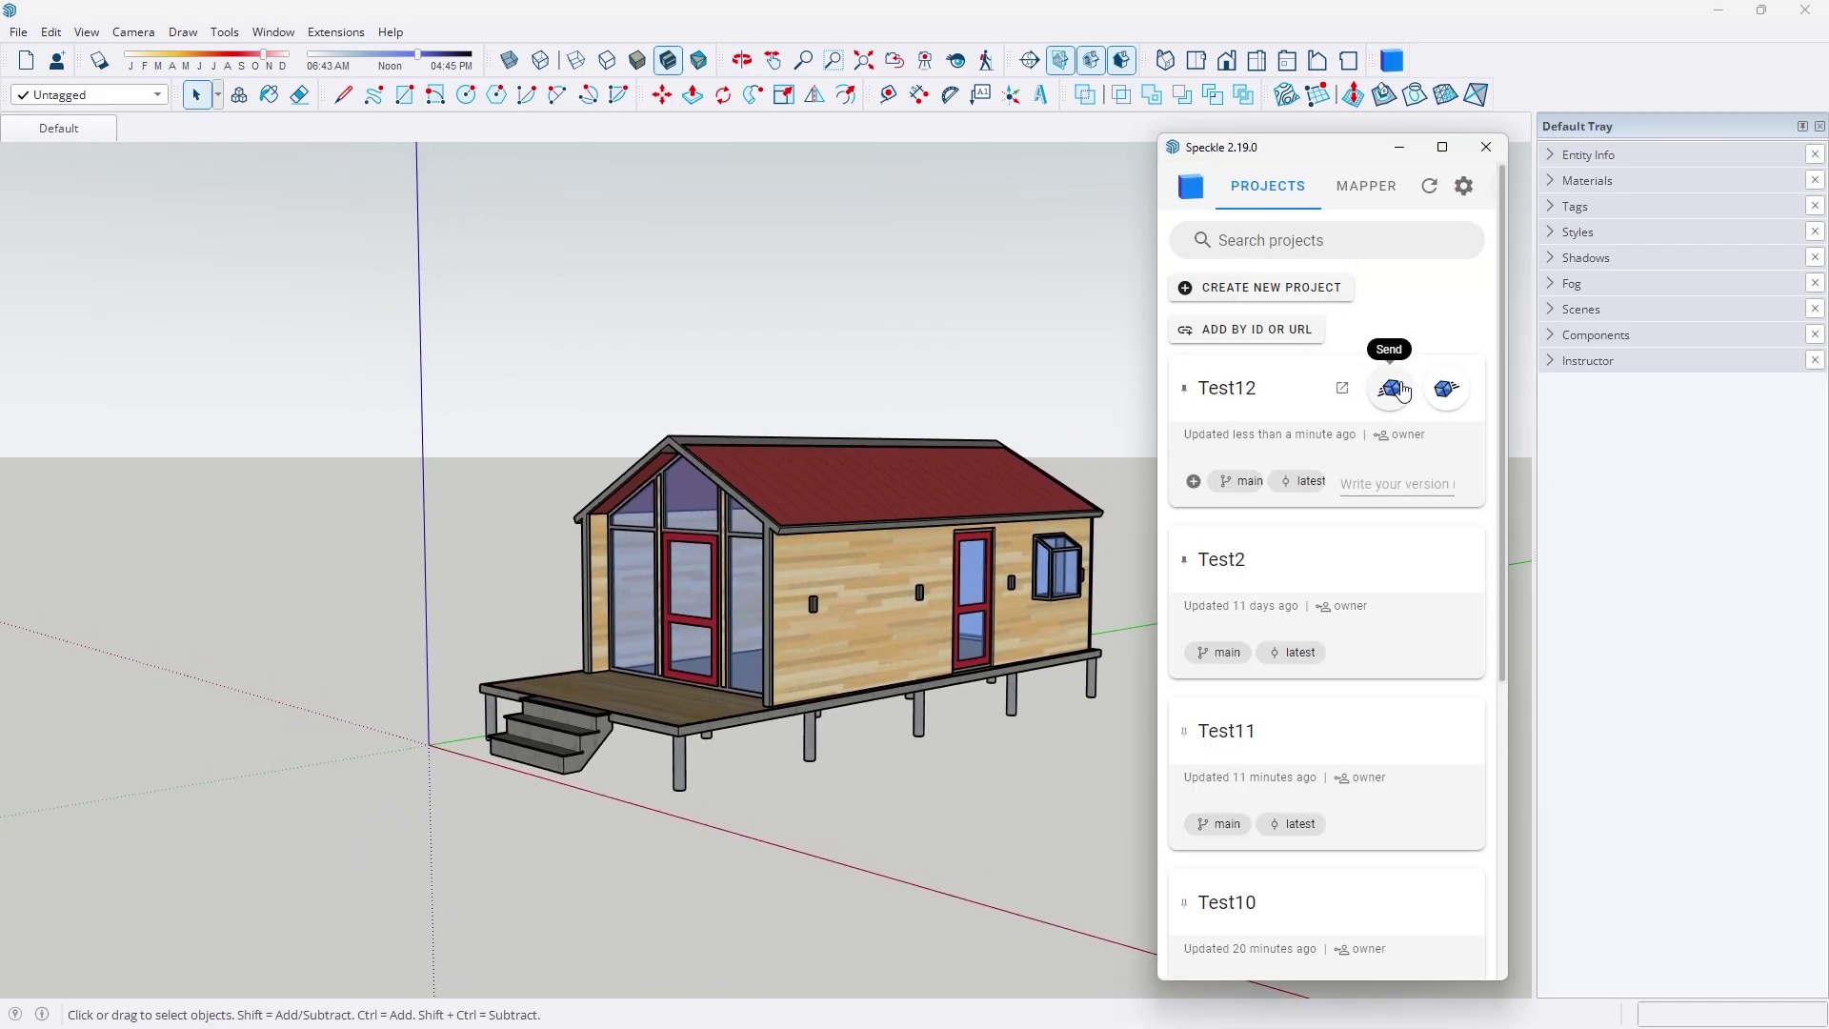
pyautogui.click(1447, 388)
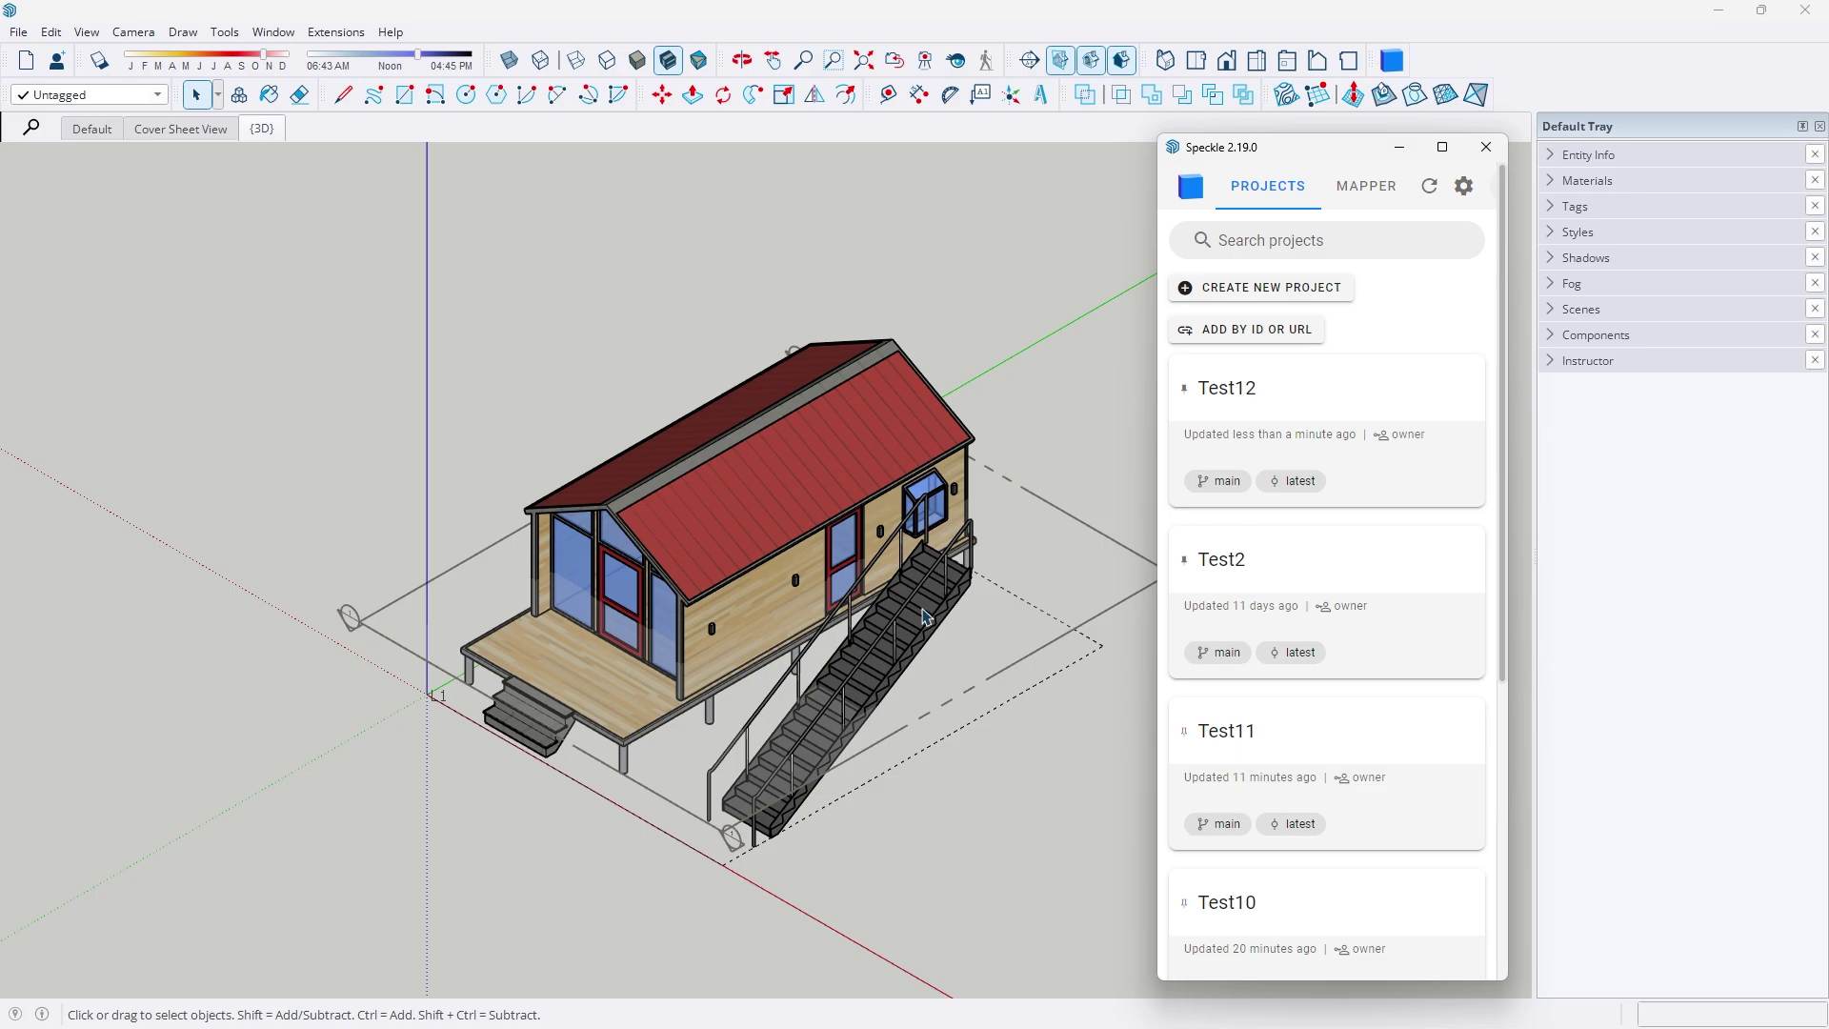
# - Inspect the received house and stair by selecting everything, then clear the selection and close the Speckle window
pyautogui.scroll(3, 866, 709)
pyautogui.moveTo(866, 709); pyautogui.dragTo(1093, 584, button='middle')
pyautogui.hotkey('ctrl', 'a')
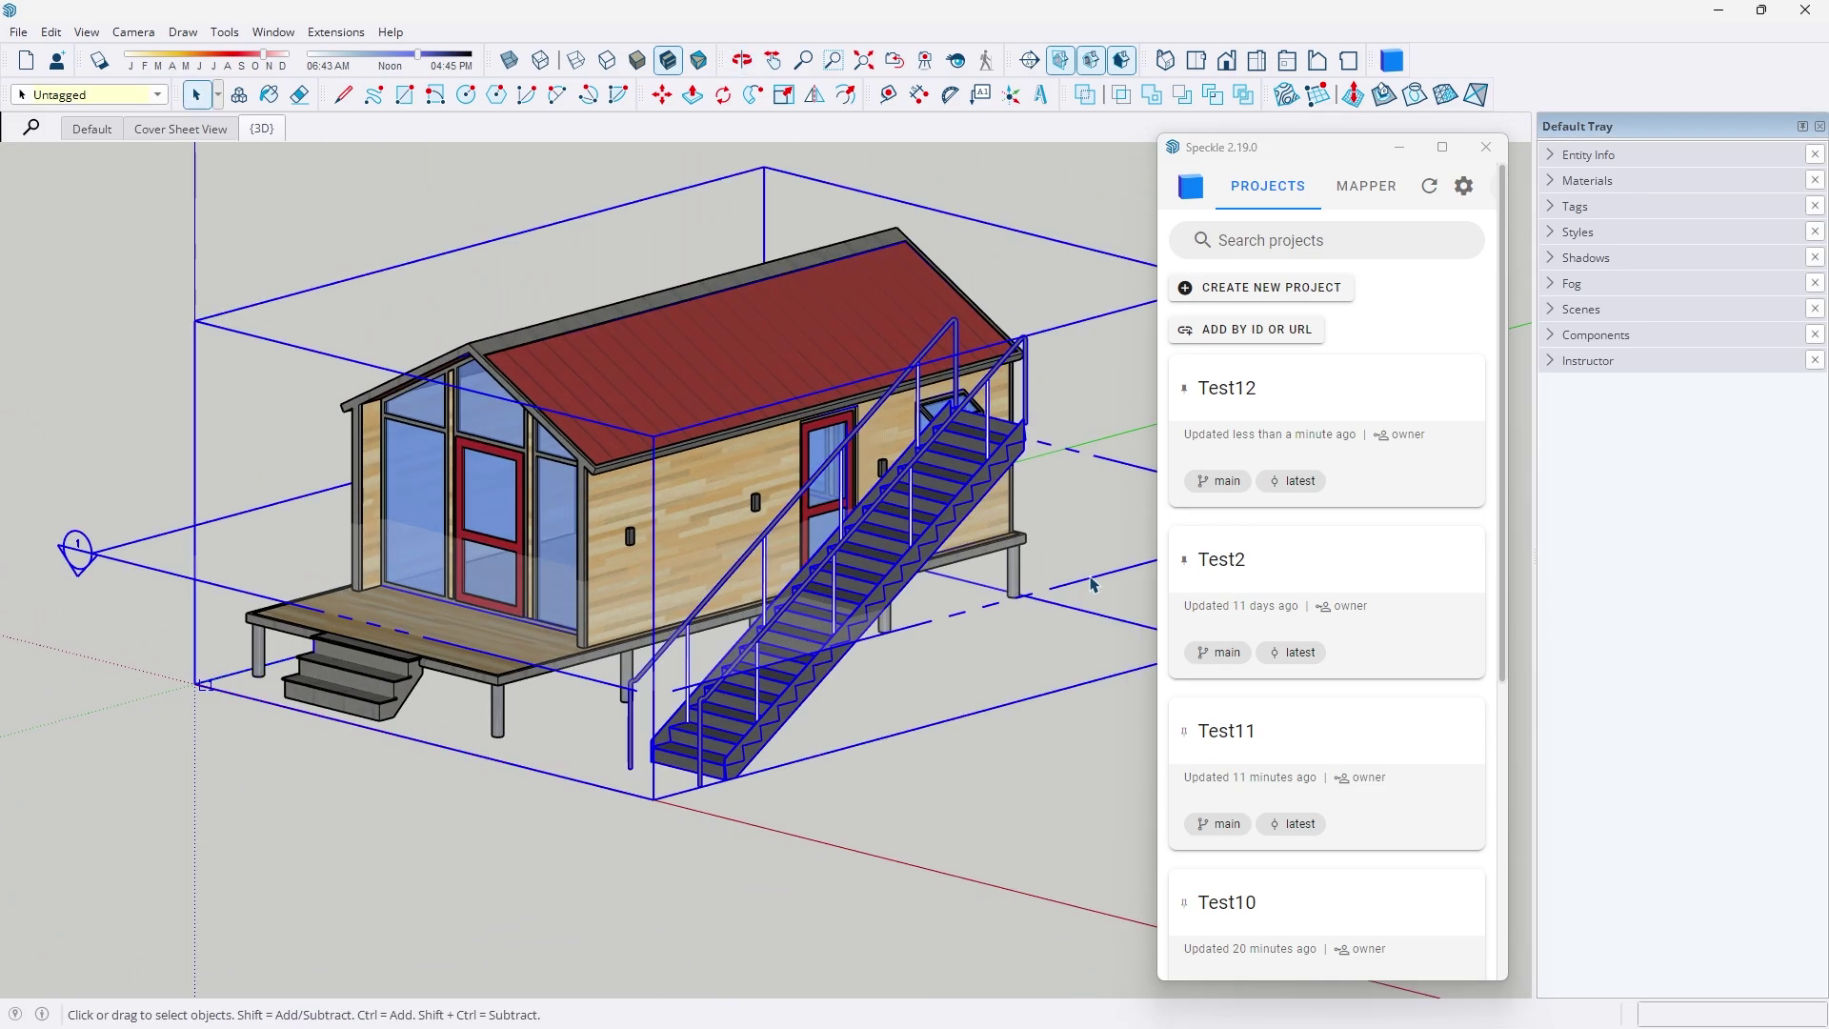
pyautogui.click(1063, 829)
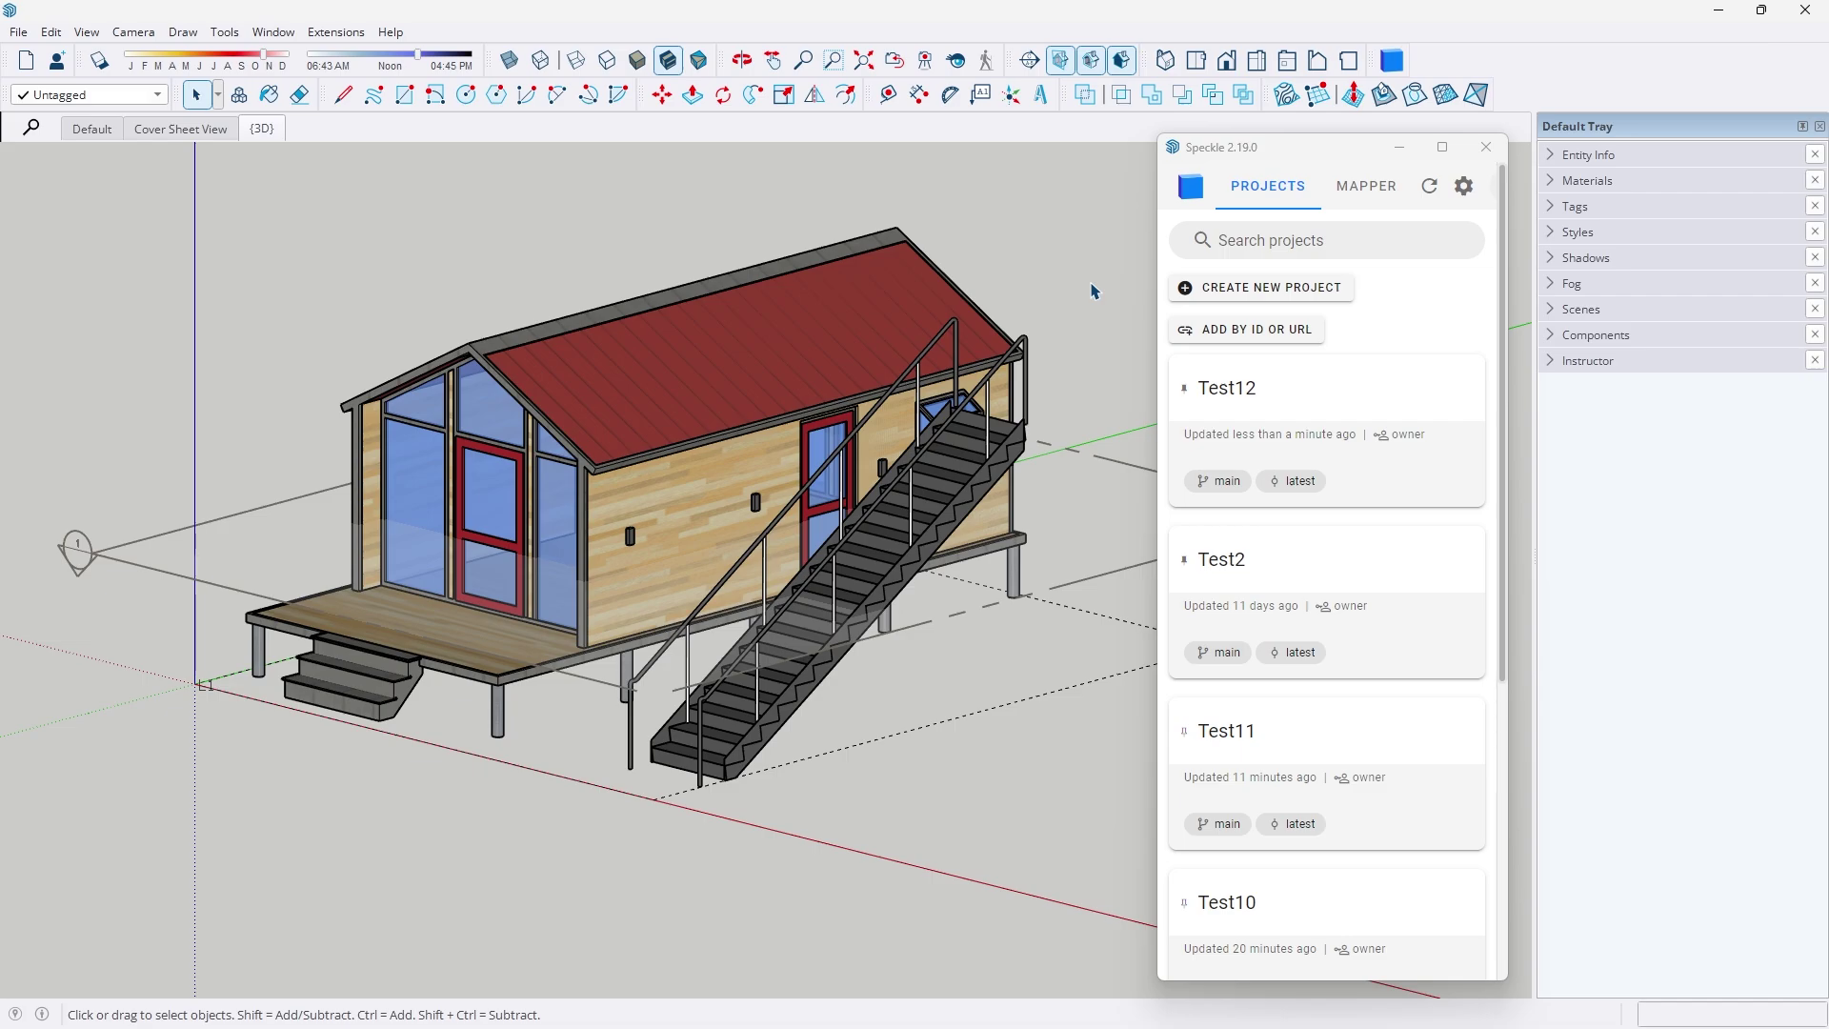
pyautogui.click(1485, 146)
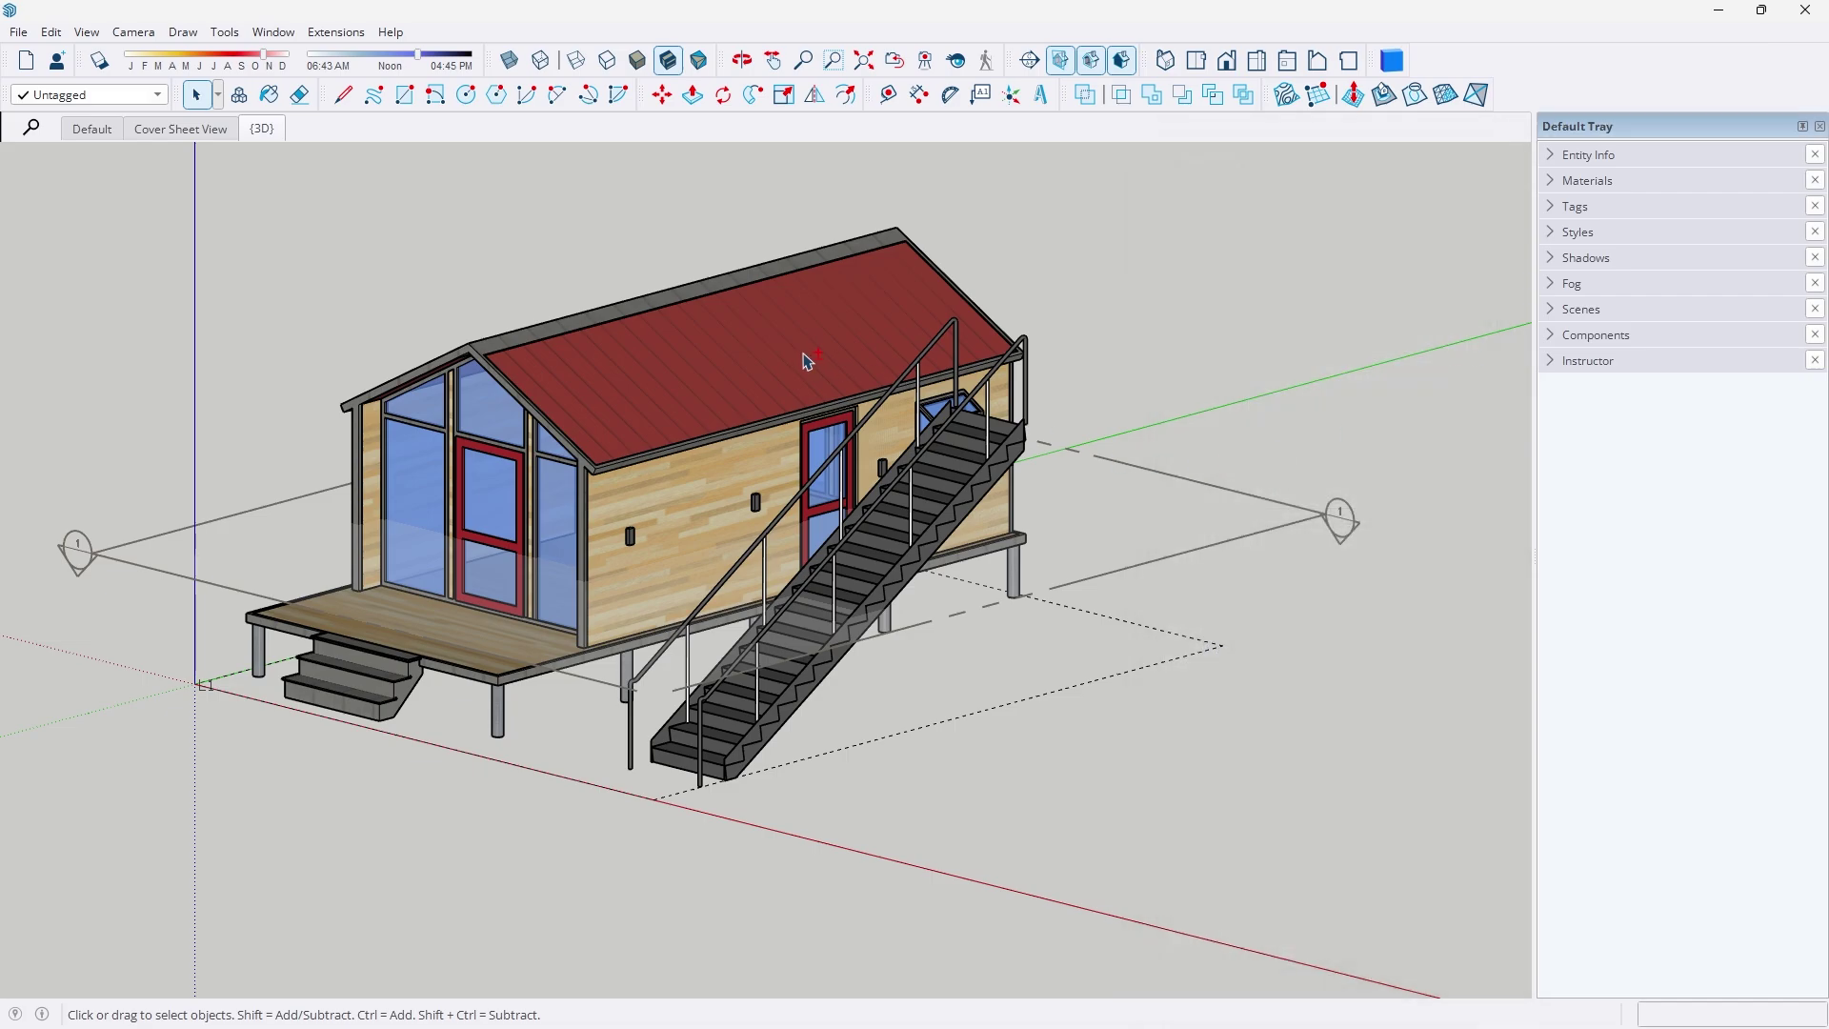
pyautogui.moveTo(808, 360); pyautogui.dragTo(1283, 395, button='middle')
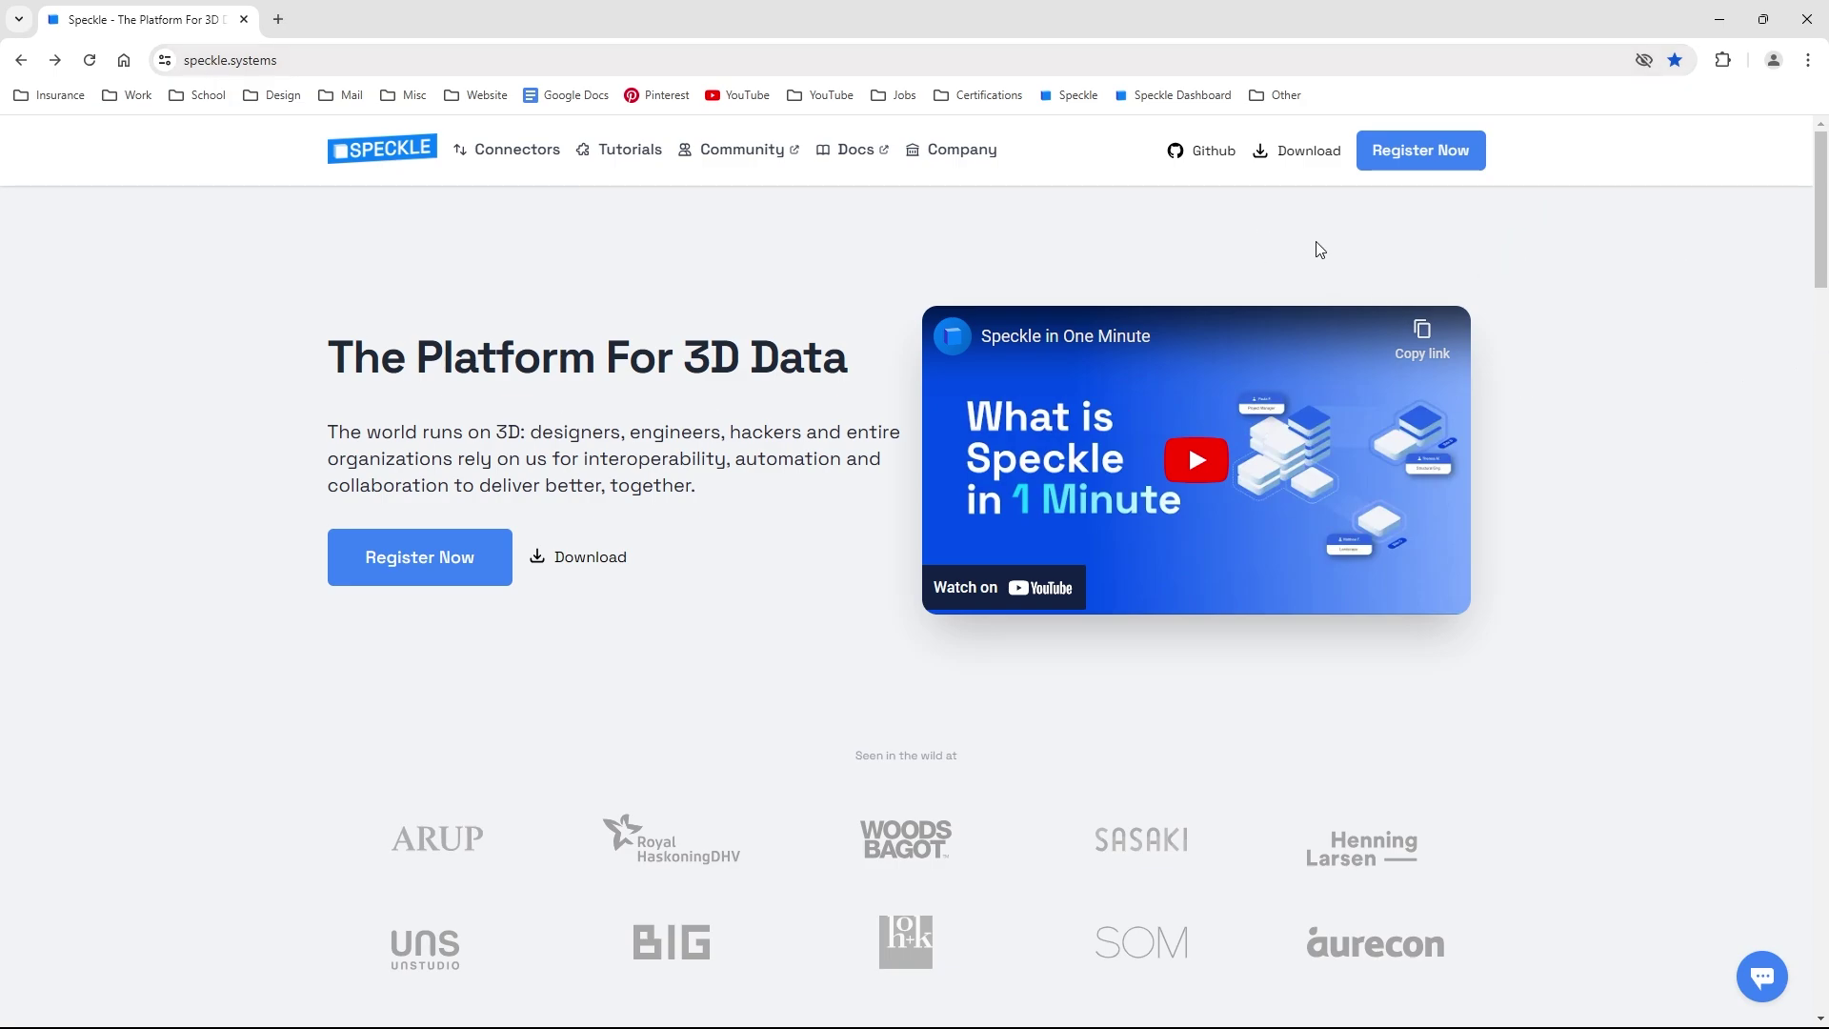
# - Open Speckle's download page in the browser and look through the connectors offered in Manager for Speckle
pyautogui.click(1295, 152)
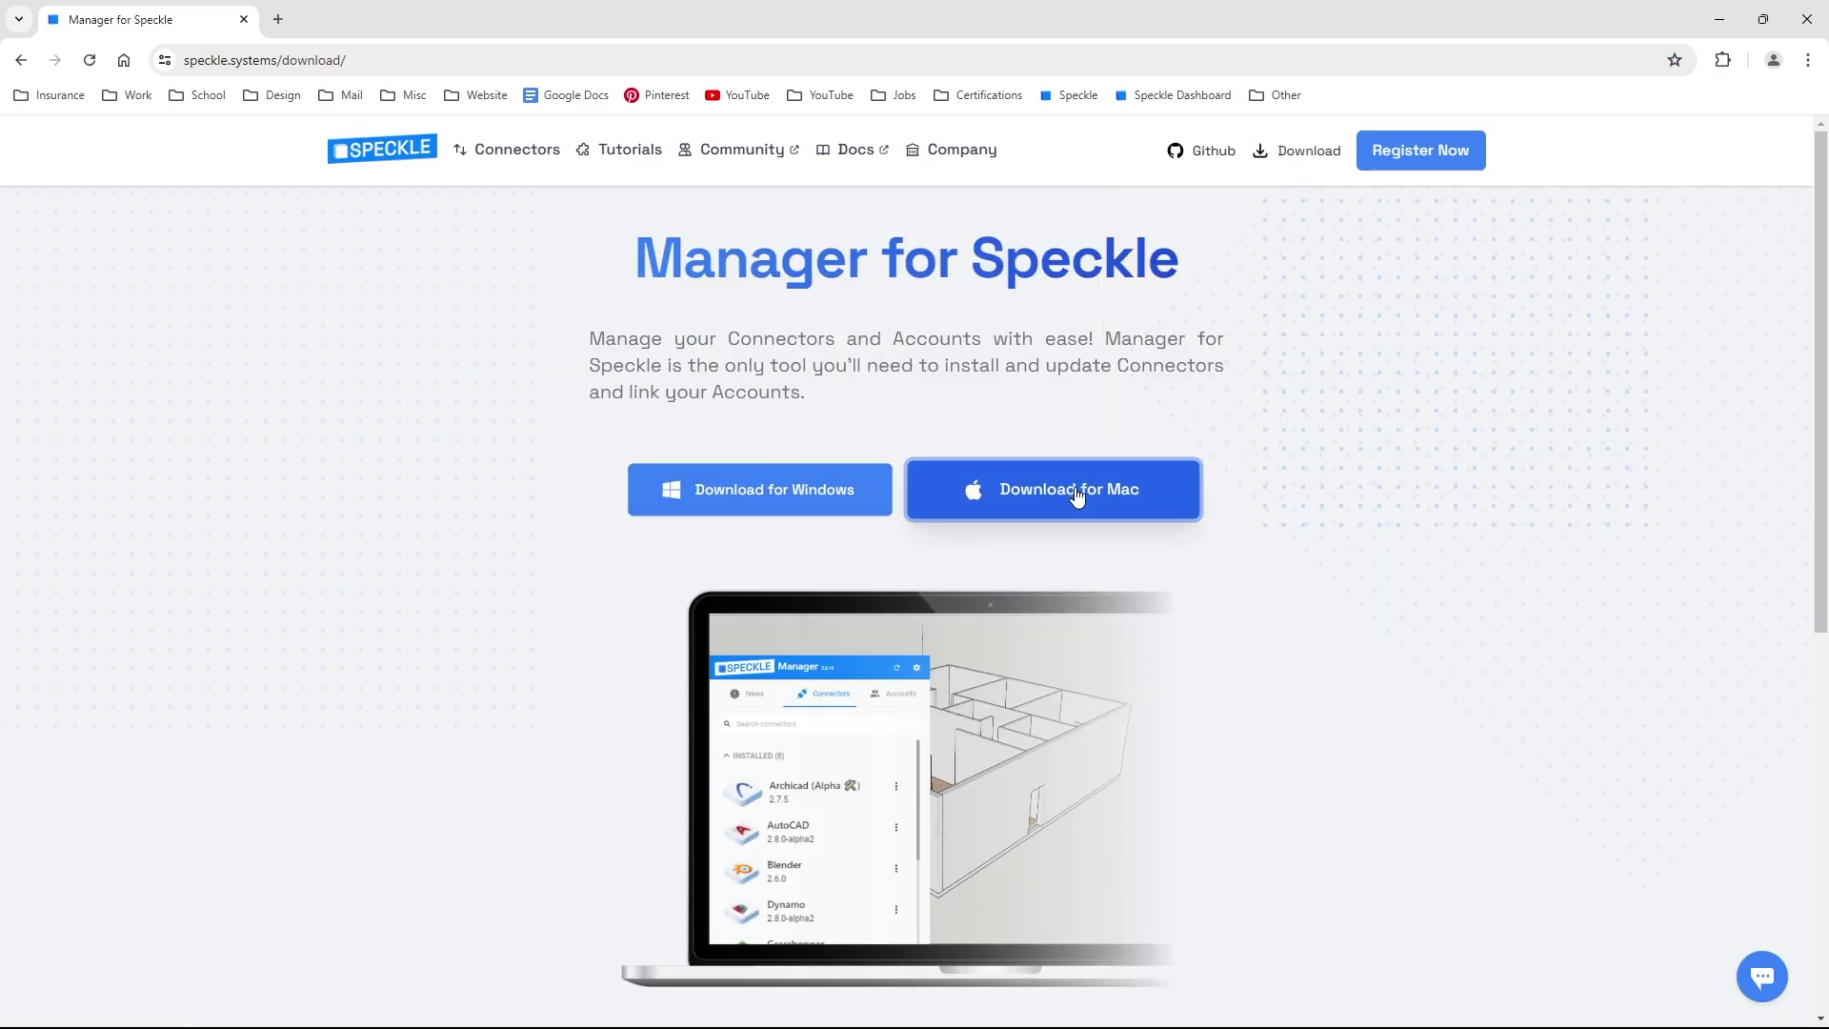
pyautogui.hotkey('alt', 'Tab')
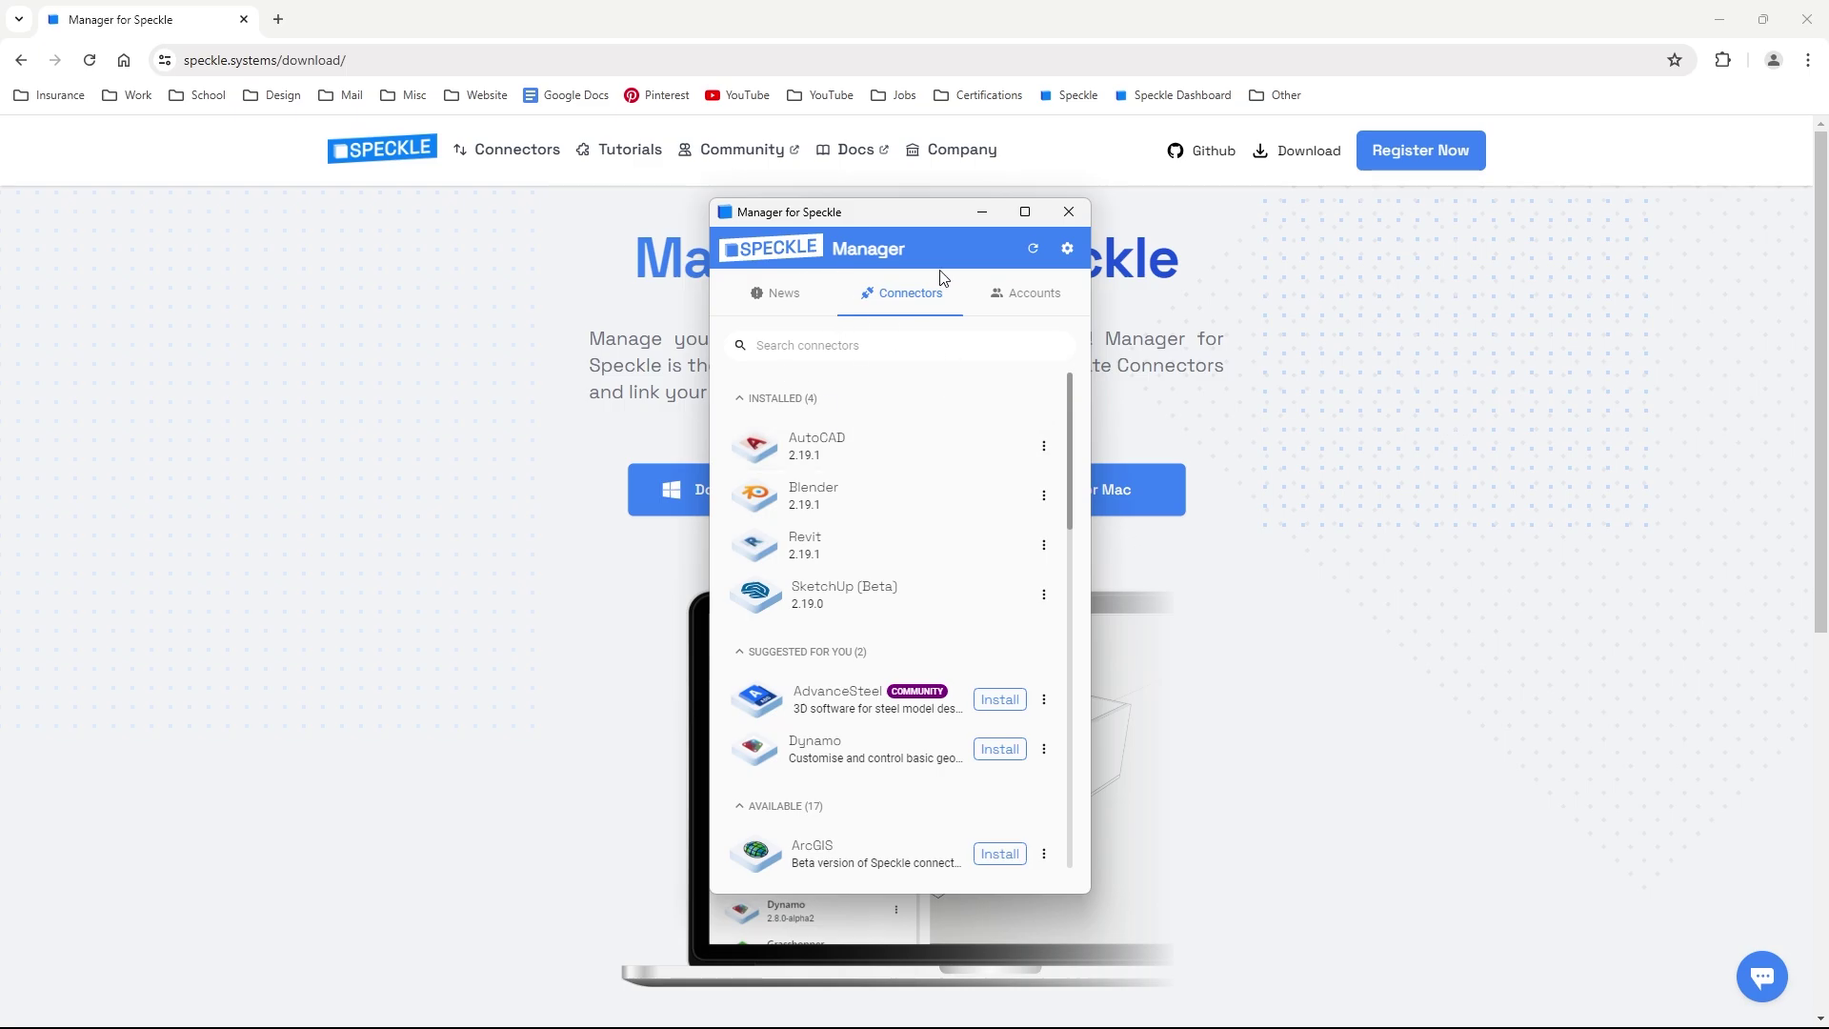
pyautogui.moveTo(1068, 420); pyautogui.dragTo(1066, 606)
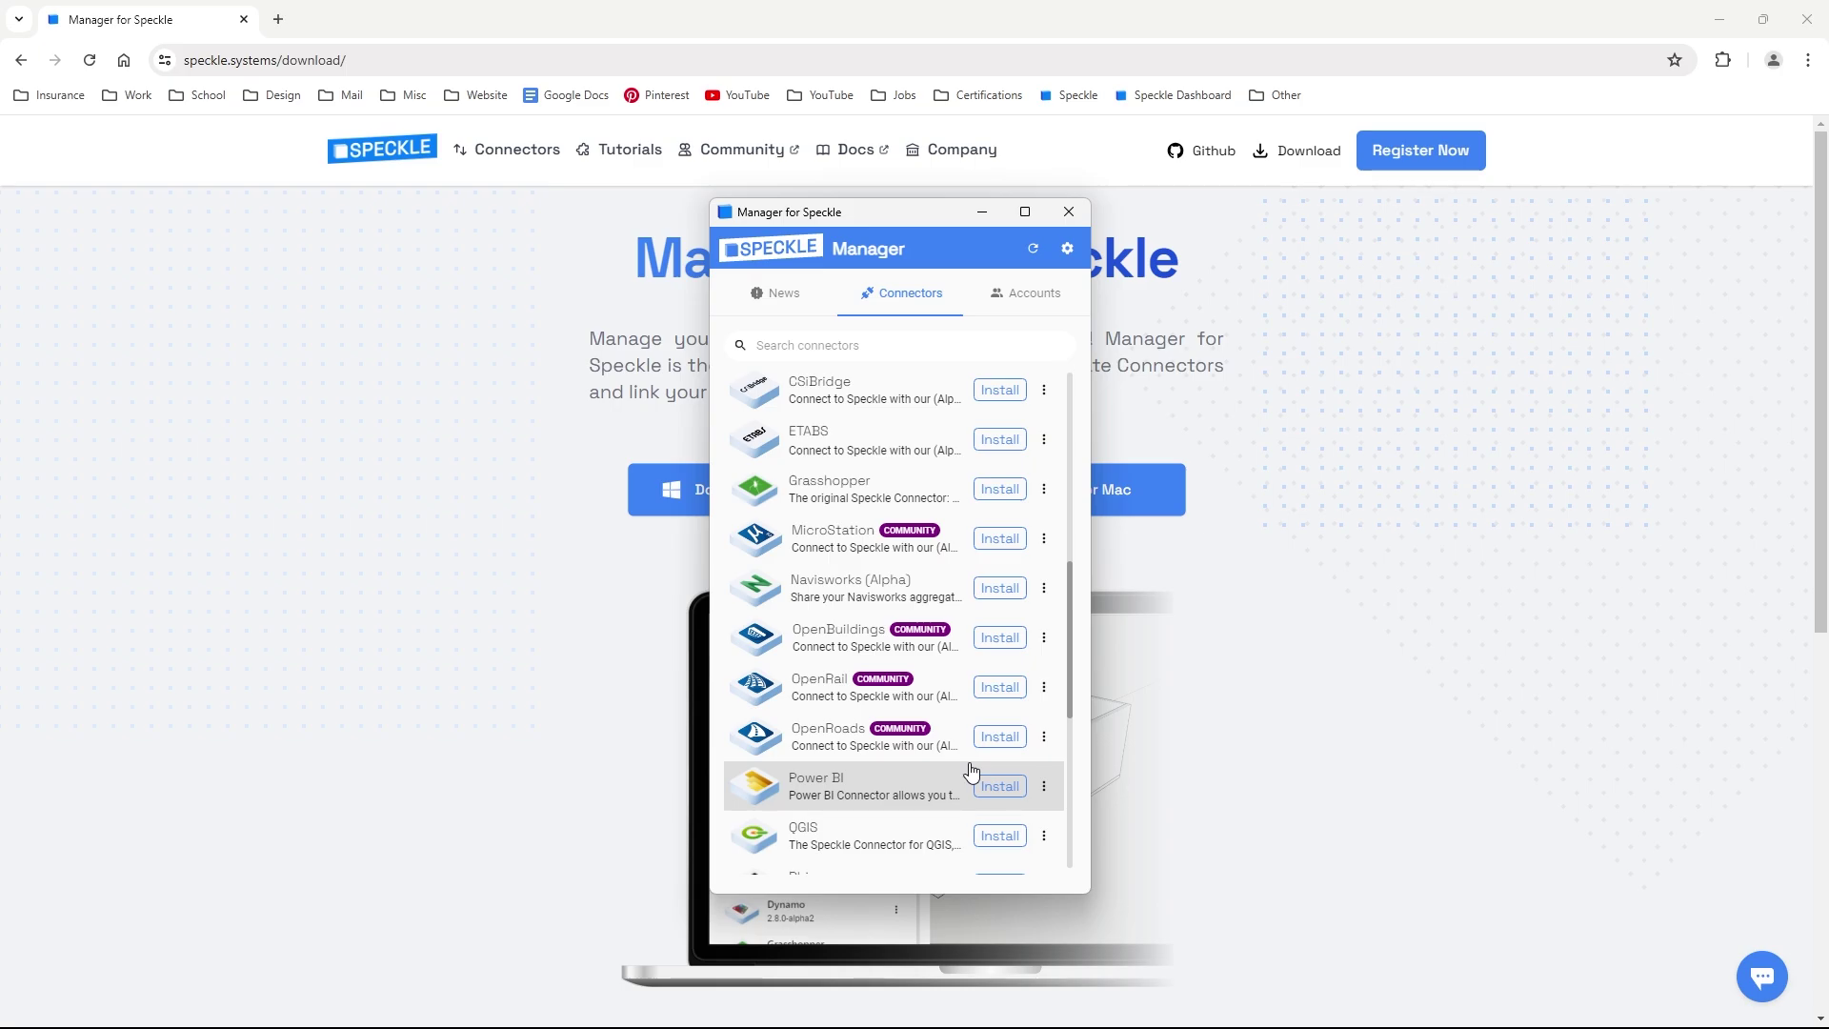
pyautogui.click(1591, 619)
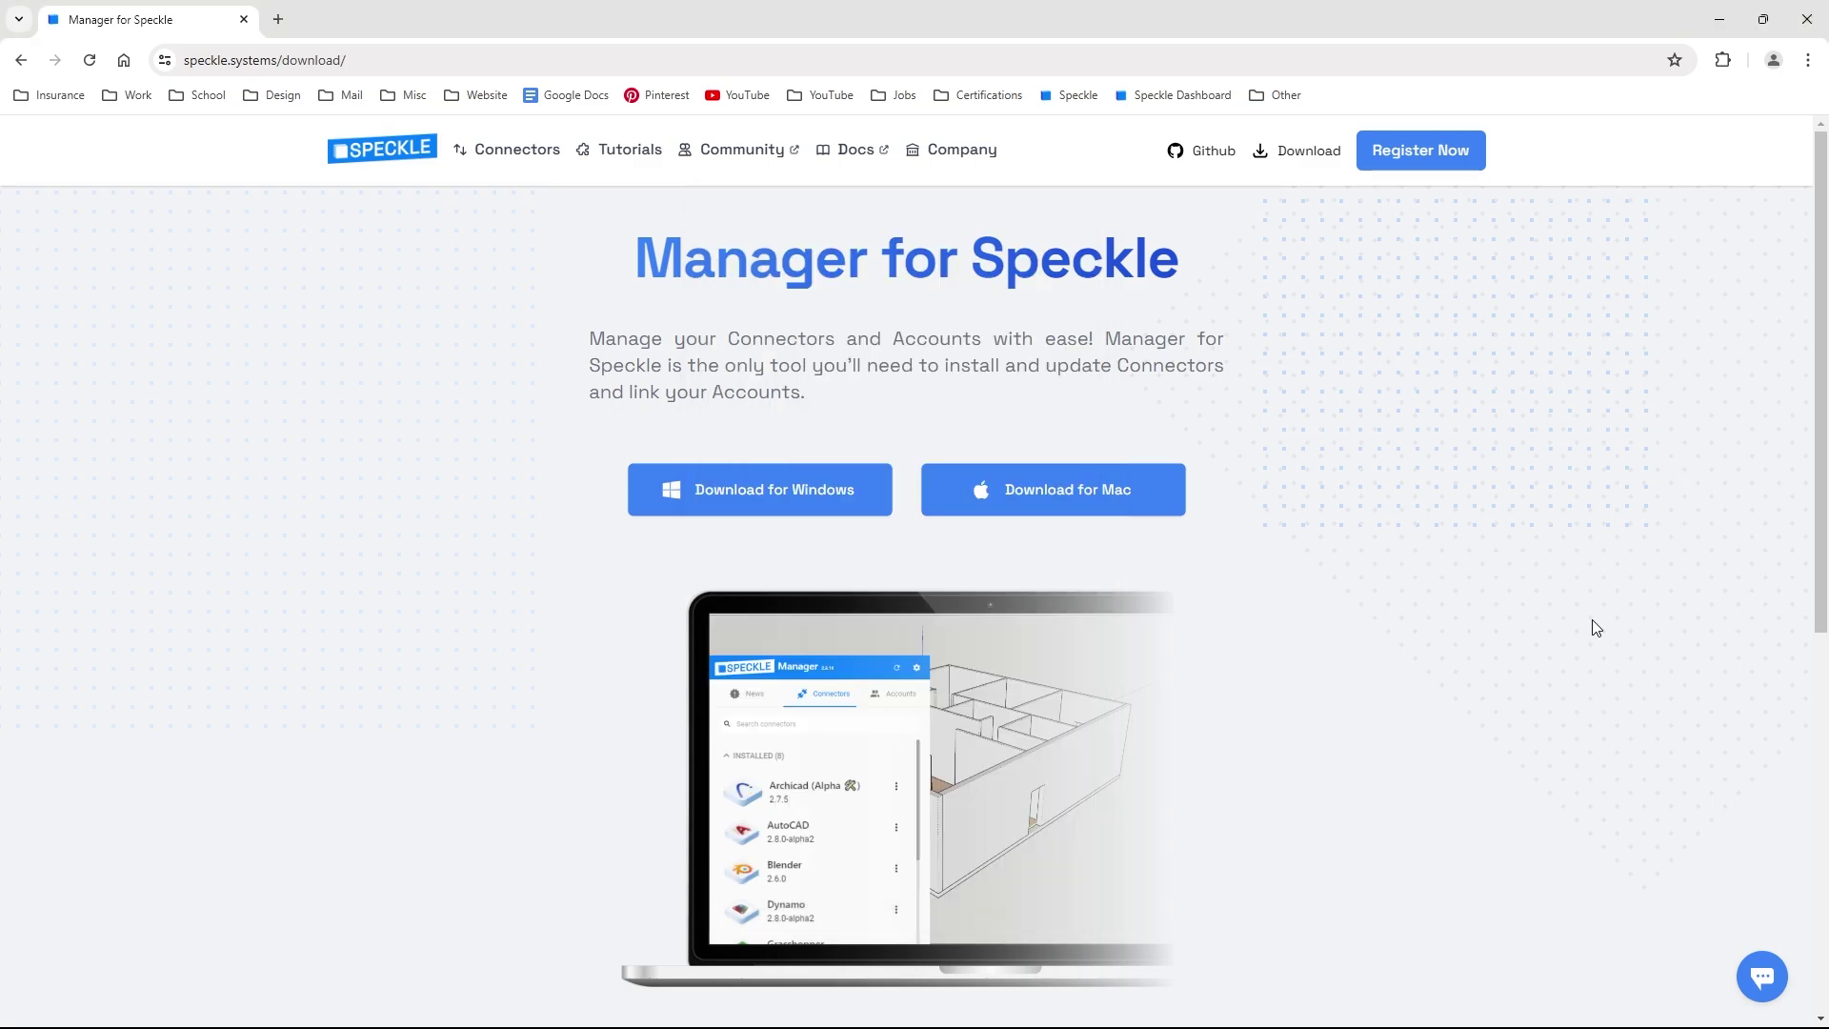
# - Go to the Speckle web dashboard, open Test12's main model in the viewer and inspect the house from its front corner
pyautogui.click(1410, 164)
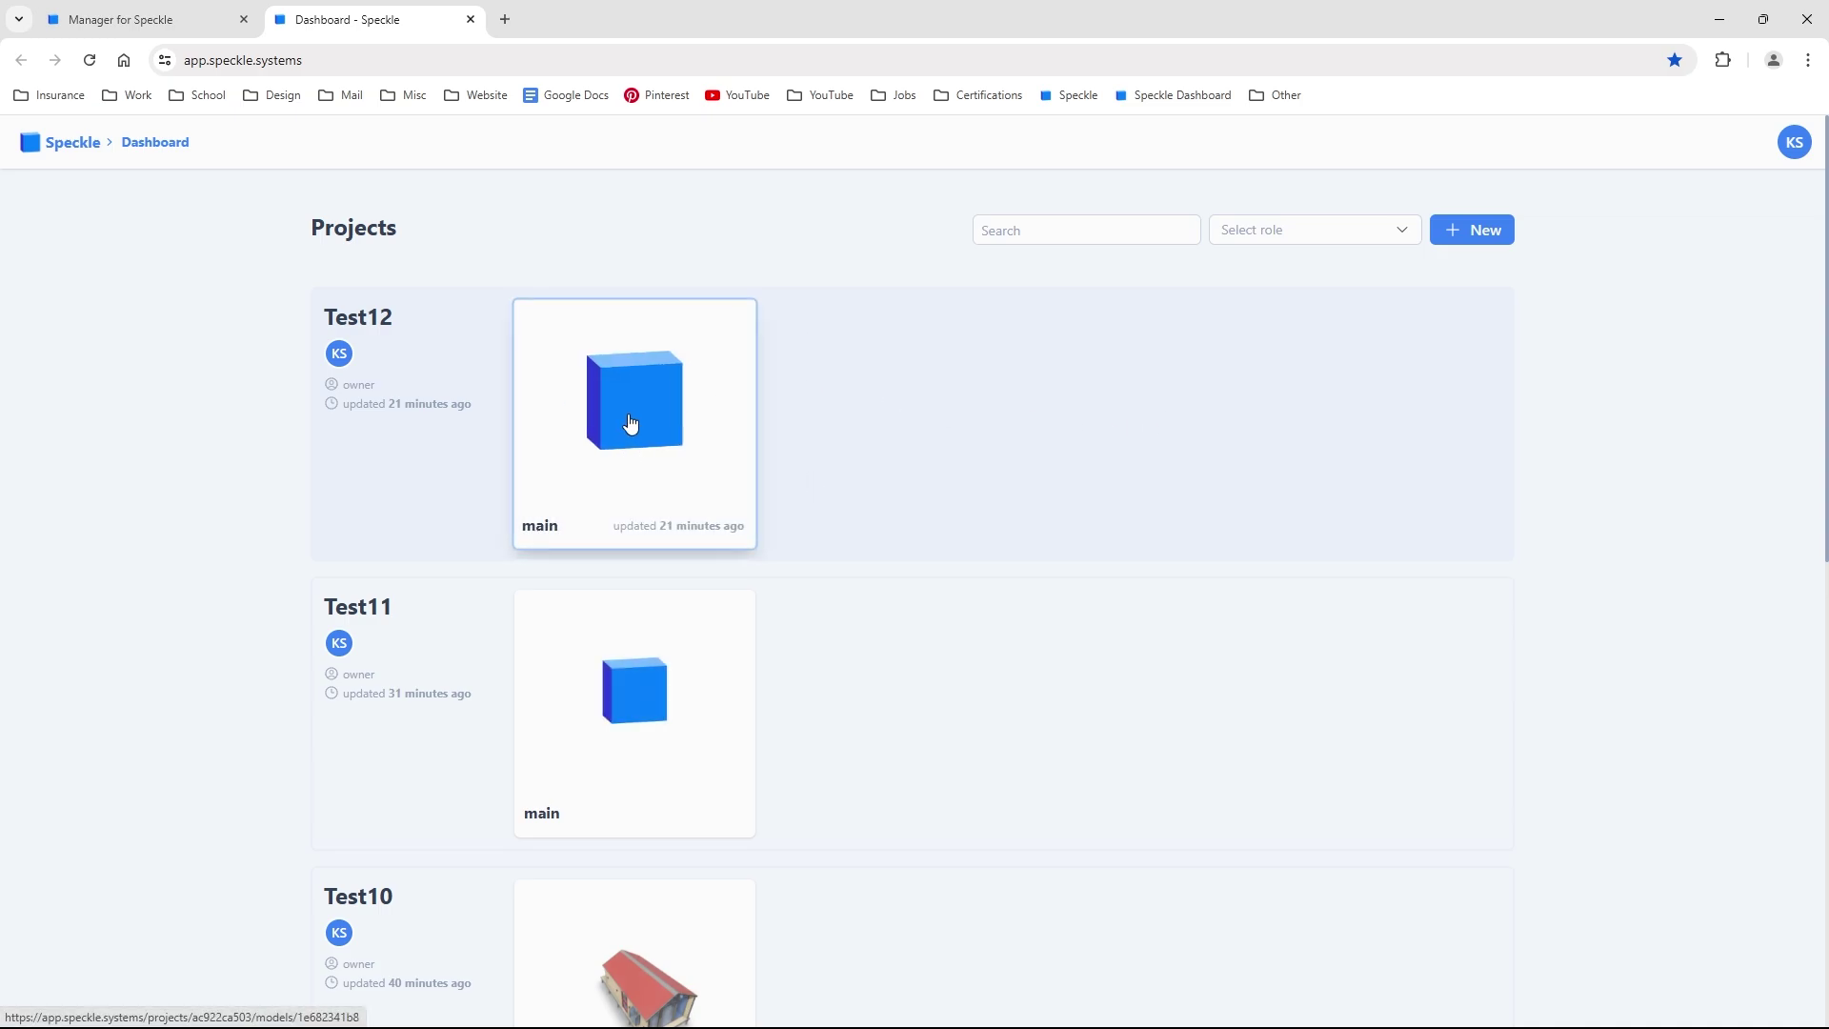
pyautogui.scroll(-4, 1197, 416)
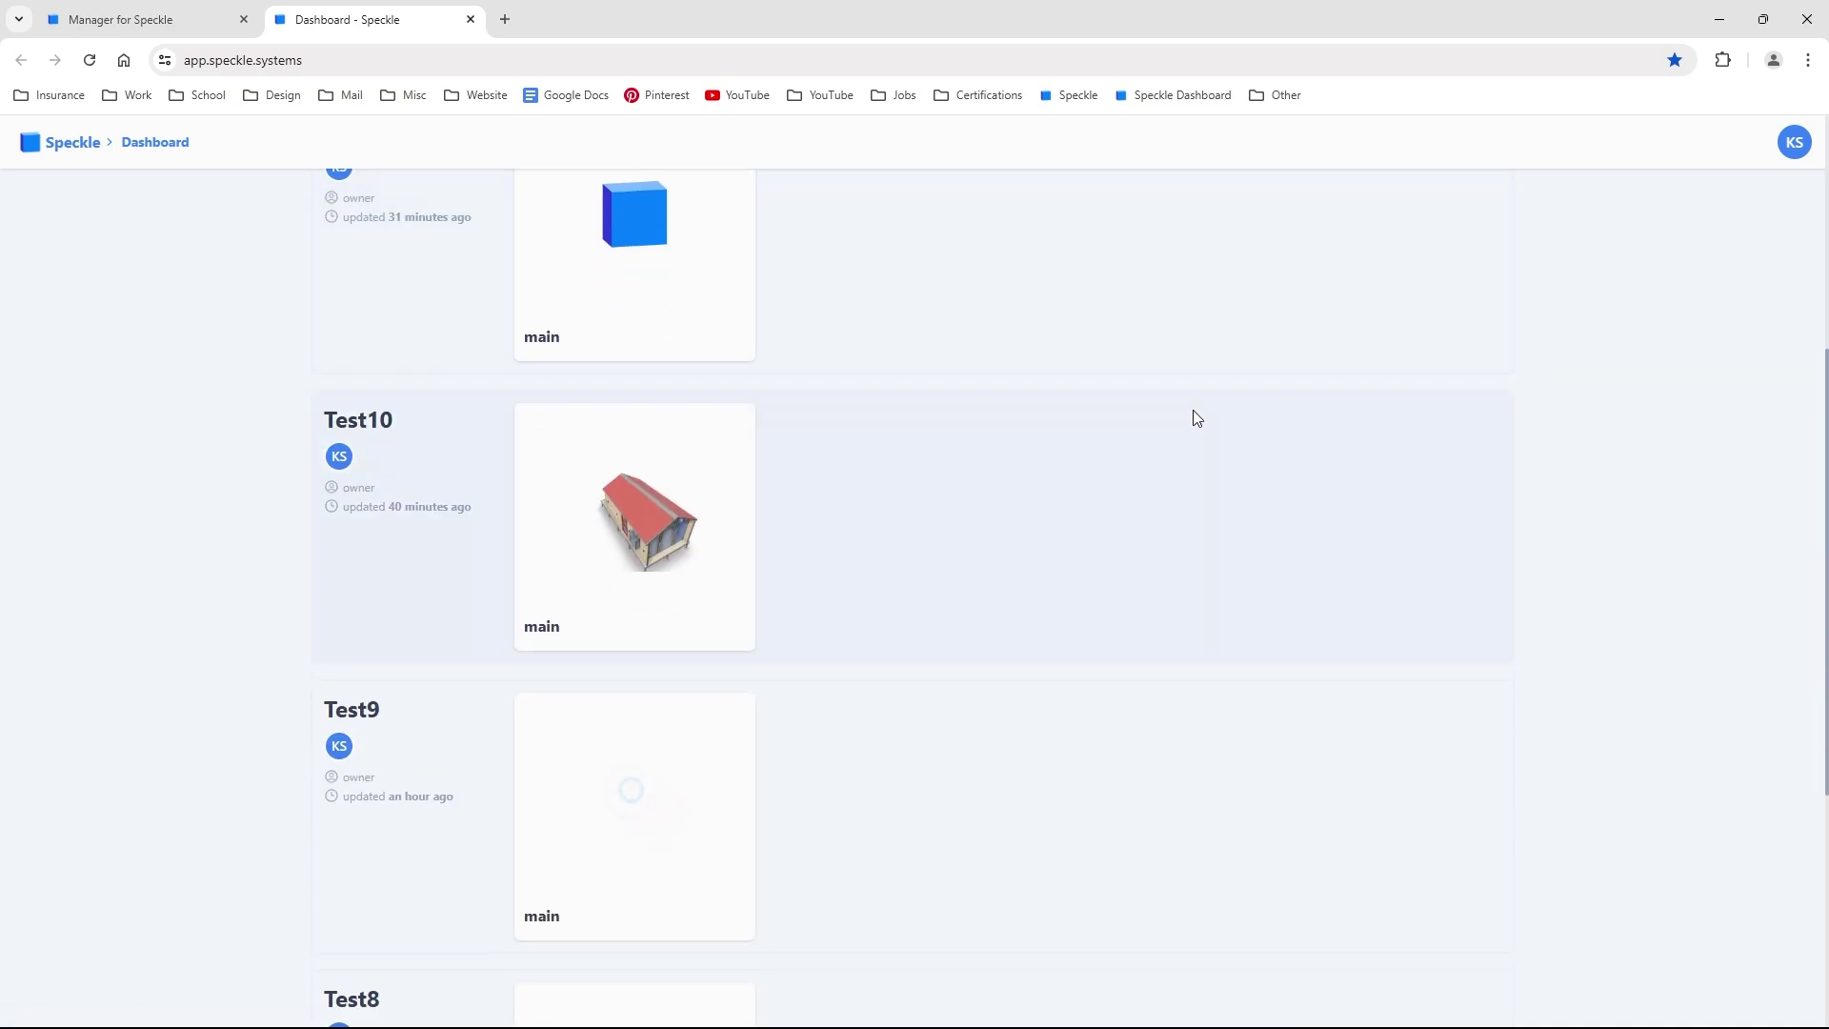
pyautogui.scroll(4, 1196, 416)
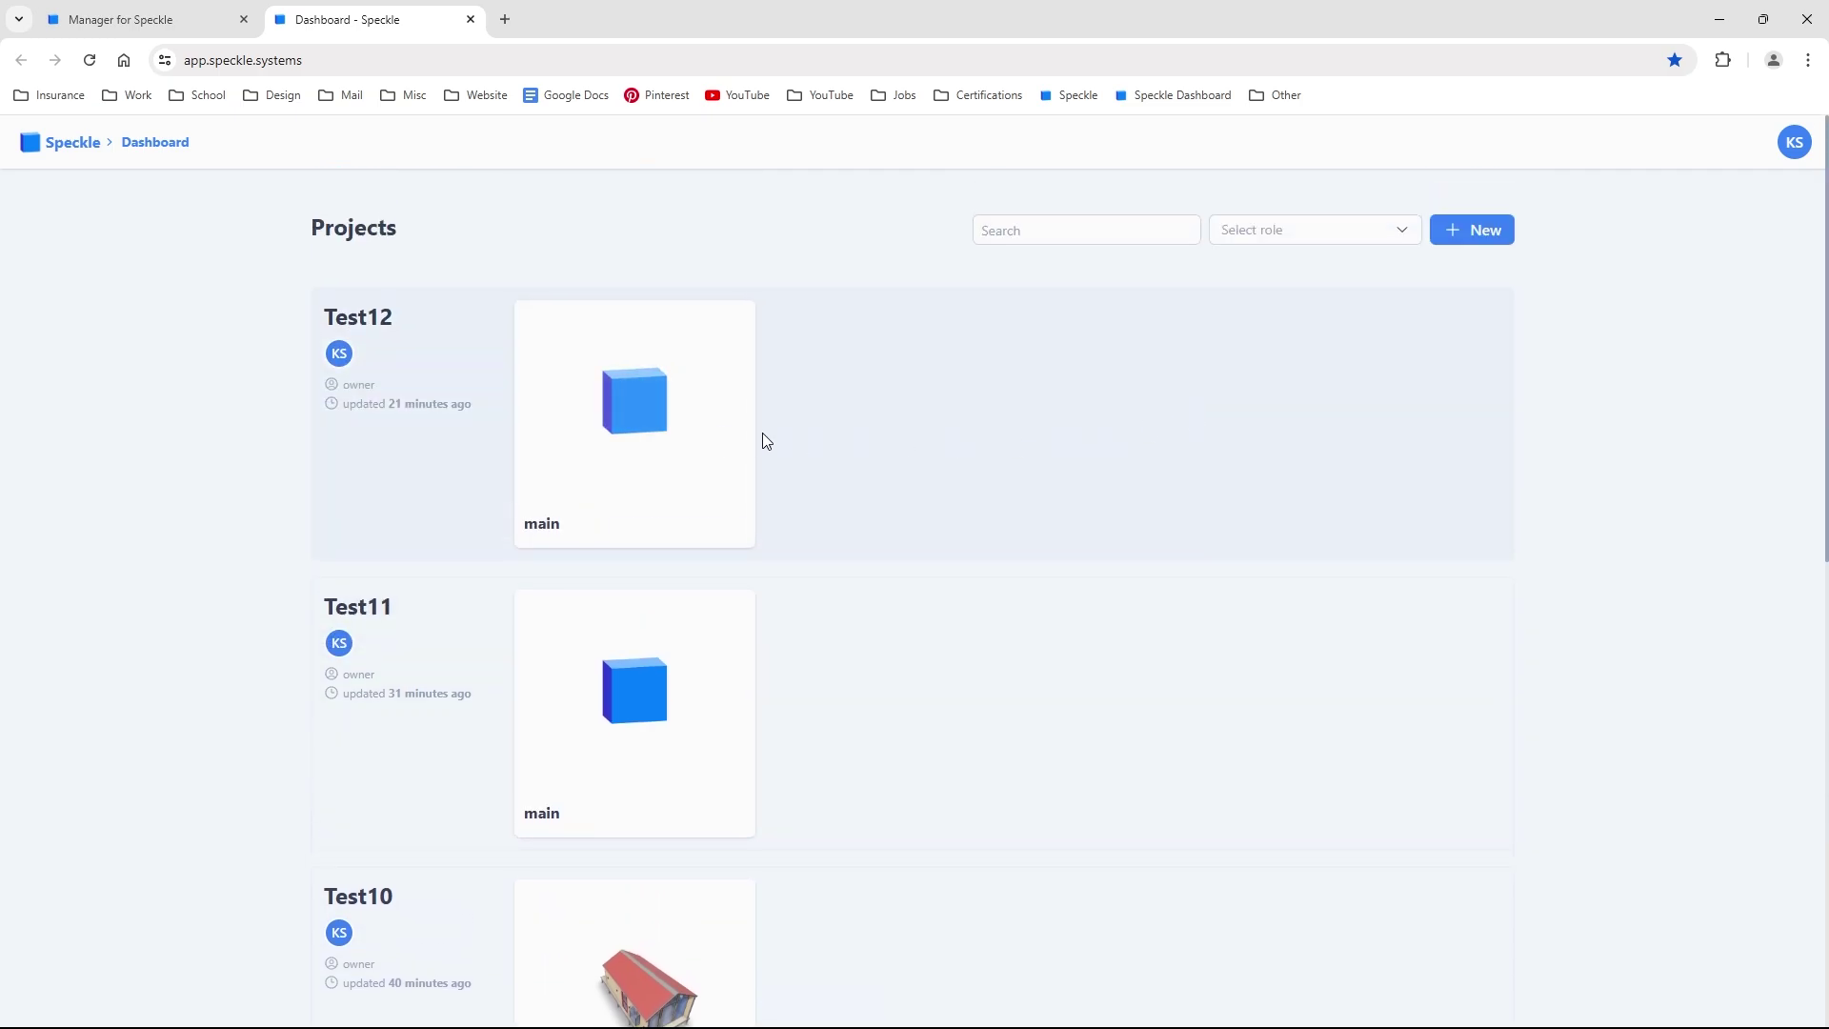
pyautogui.click(625, 429)
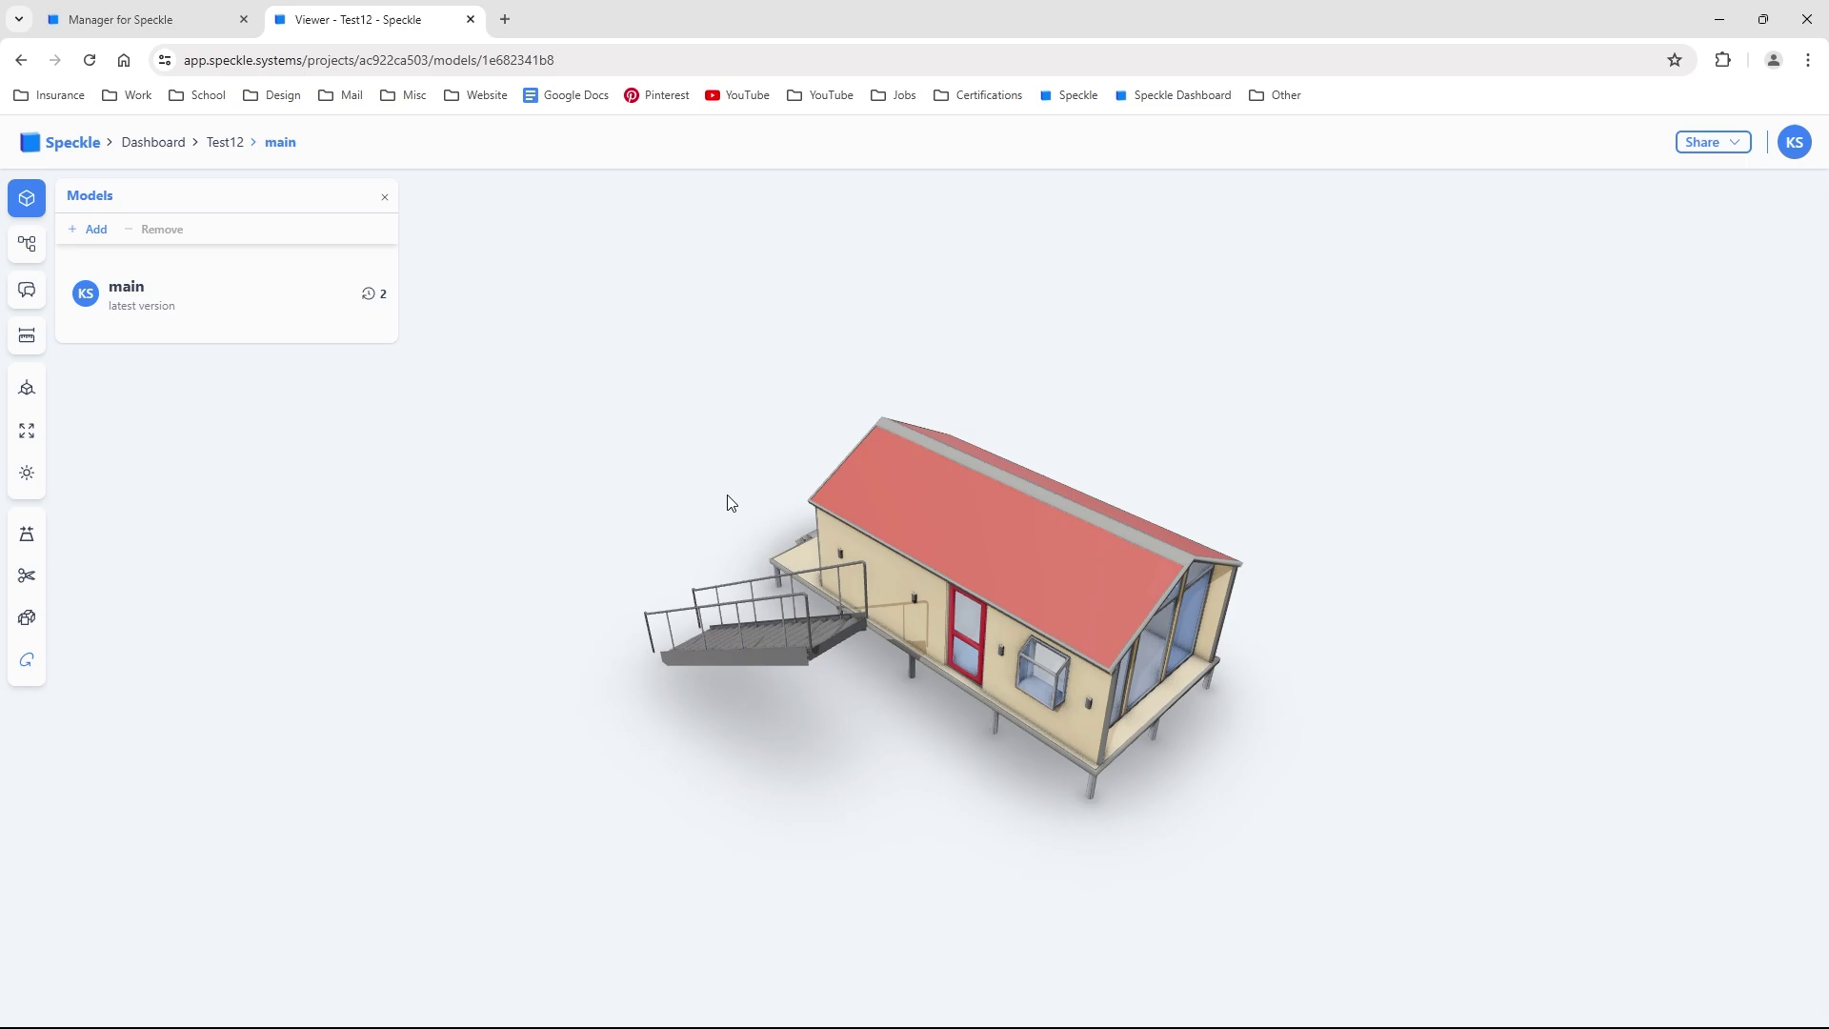
pyautogui.moveTo(730, 502); pyautogui.dragTo(964, 585)
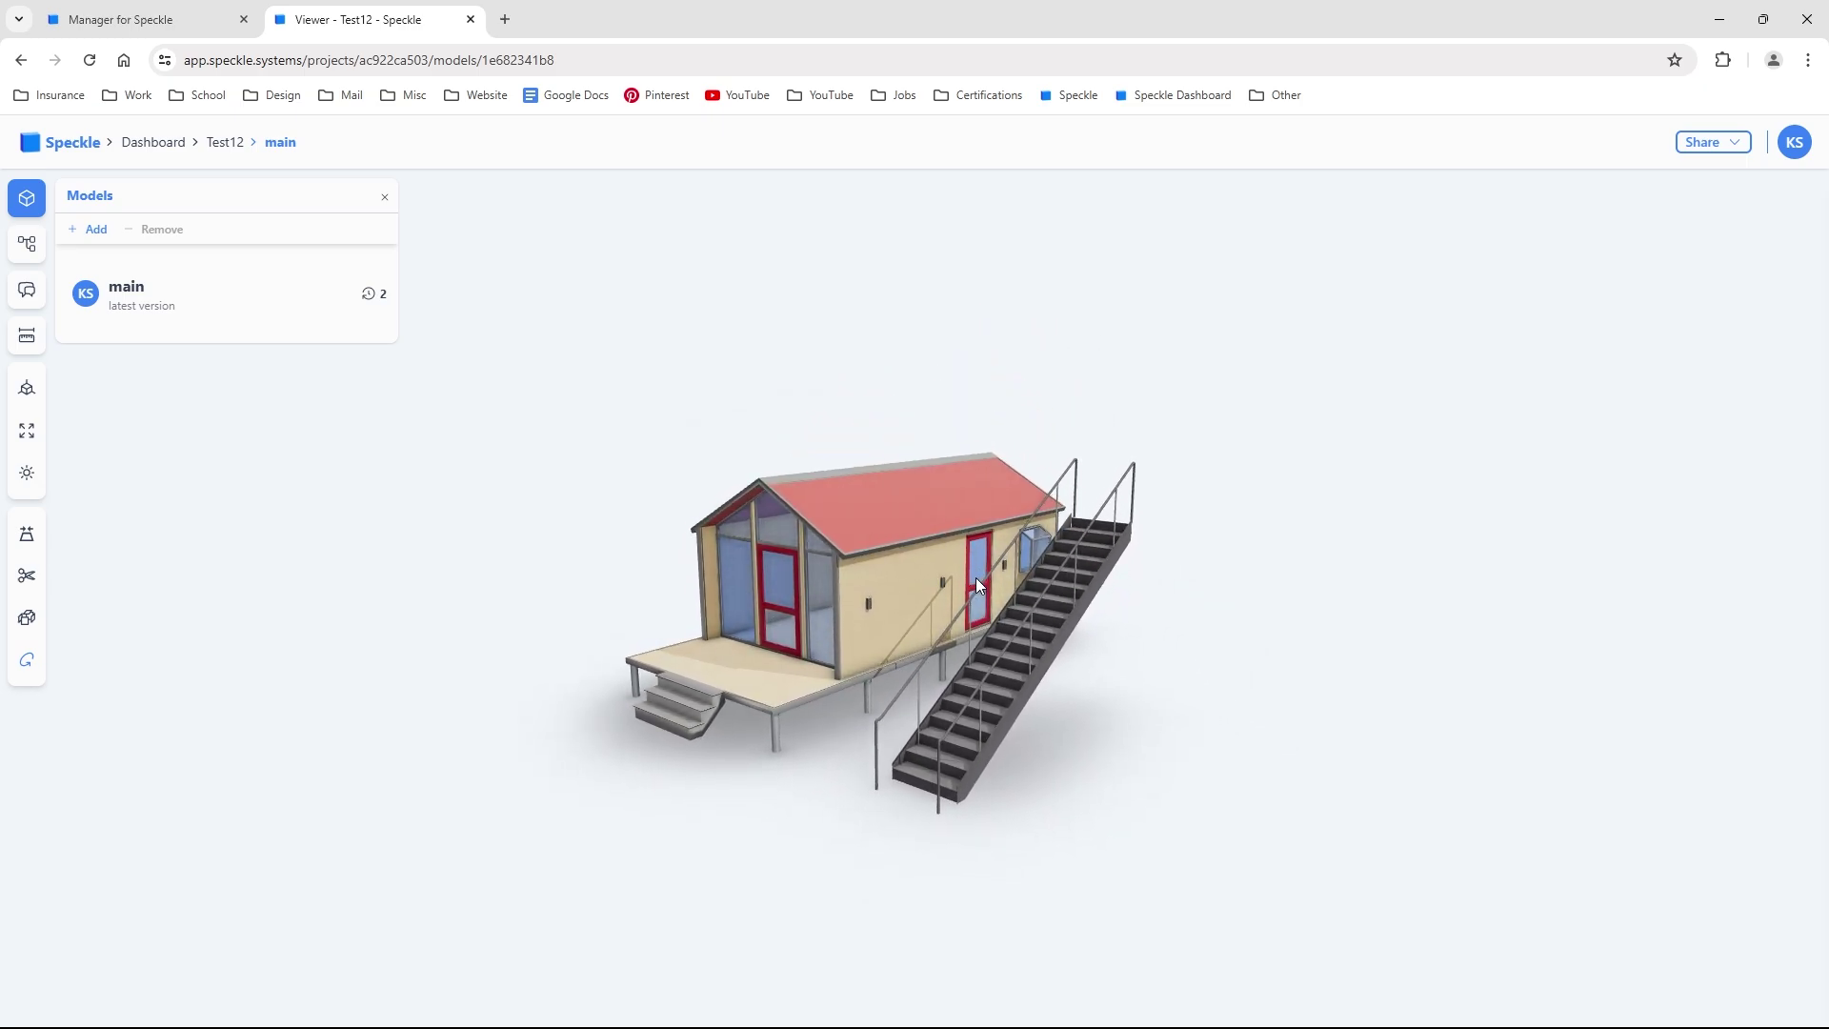
# - Look at the model's object types in the scene explorer and at its discussions
pyautogui.click(30, 247)
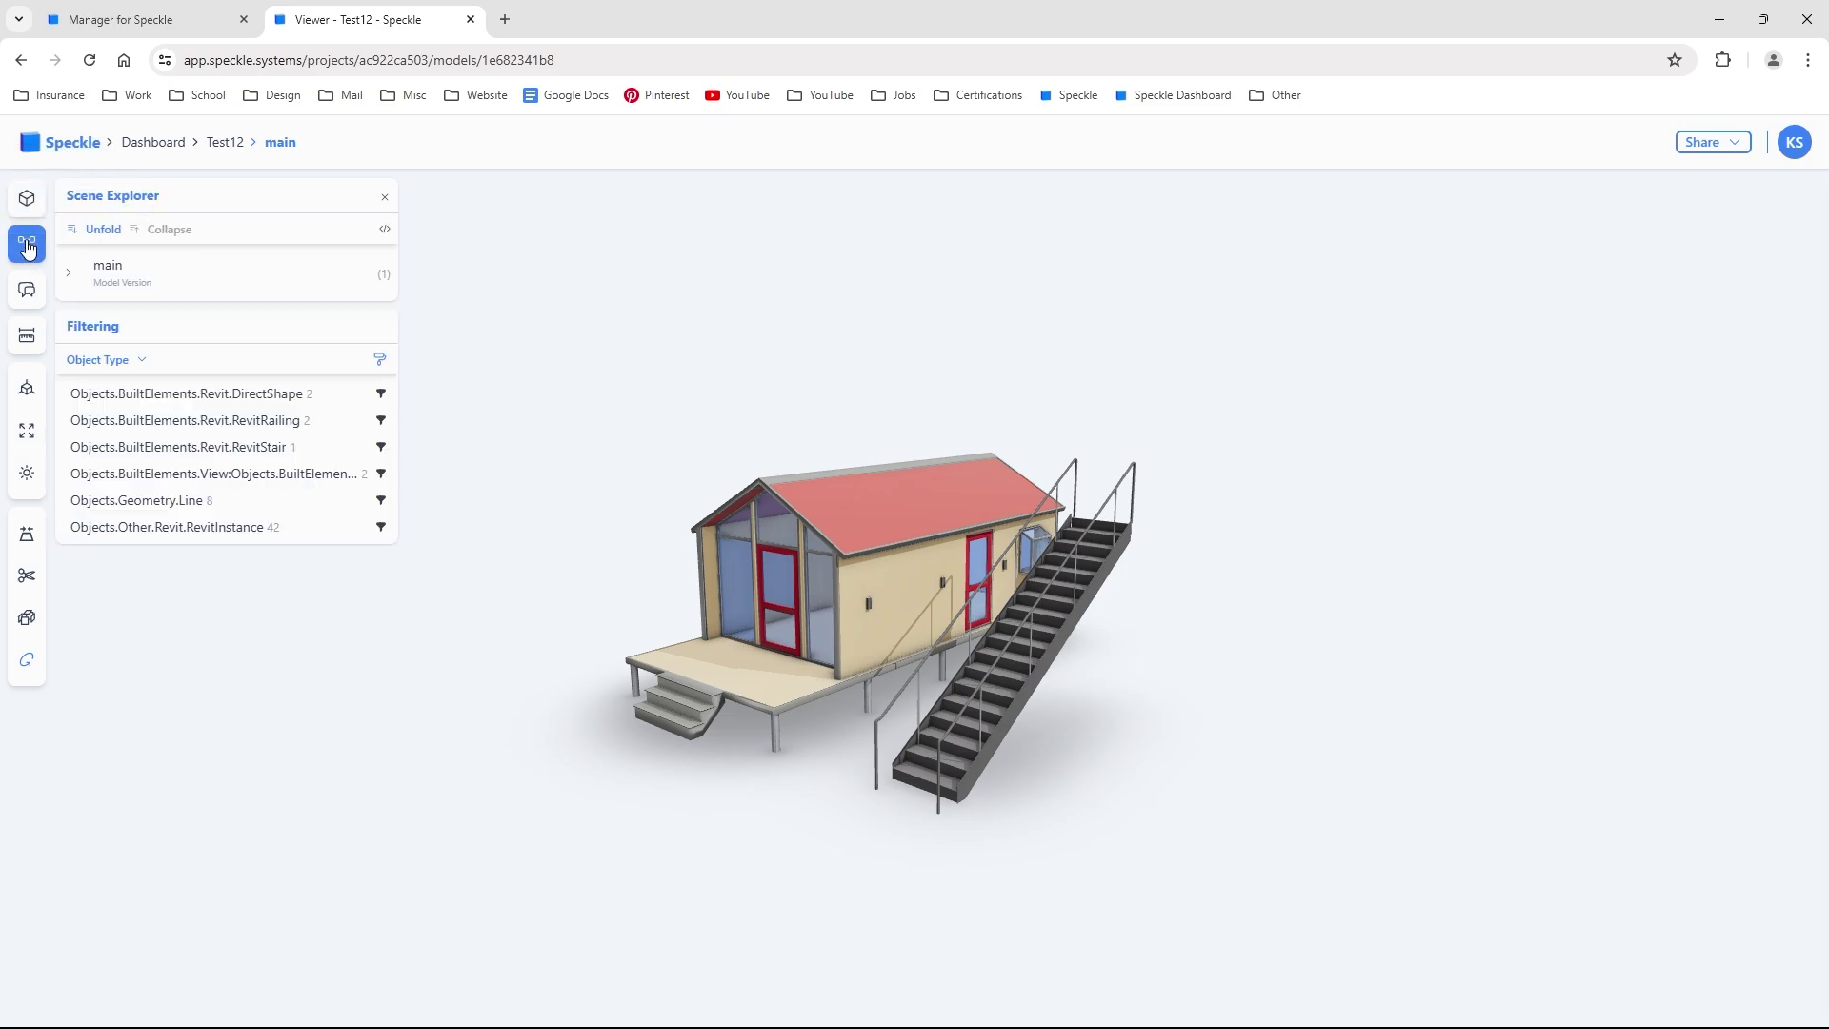
pyautogui.click(27, 294)
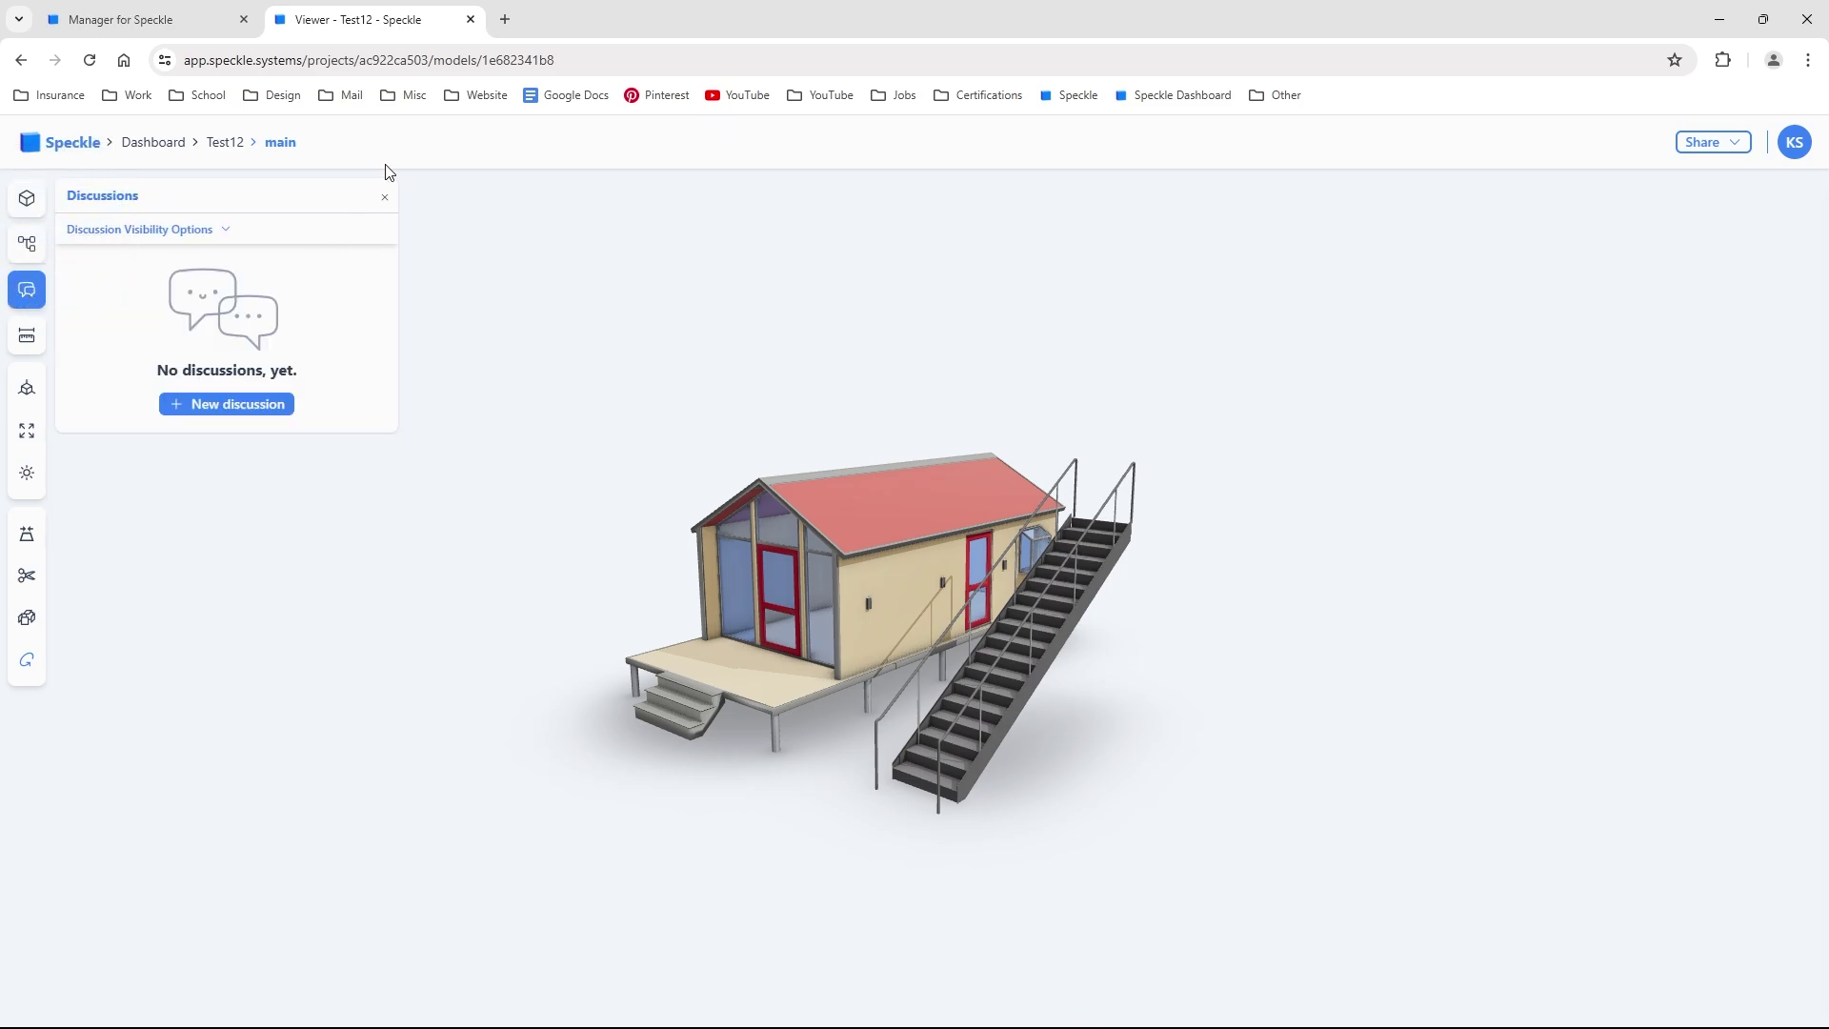
pyautogui.click(409, 68)
pyautogui.click(588, 343)
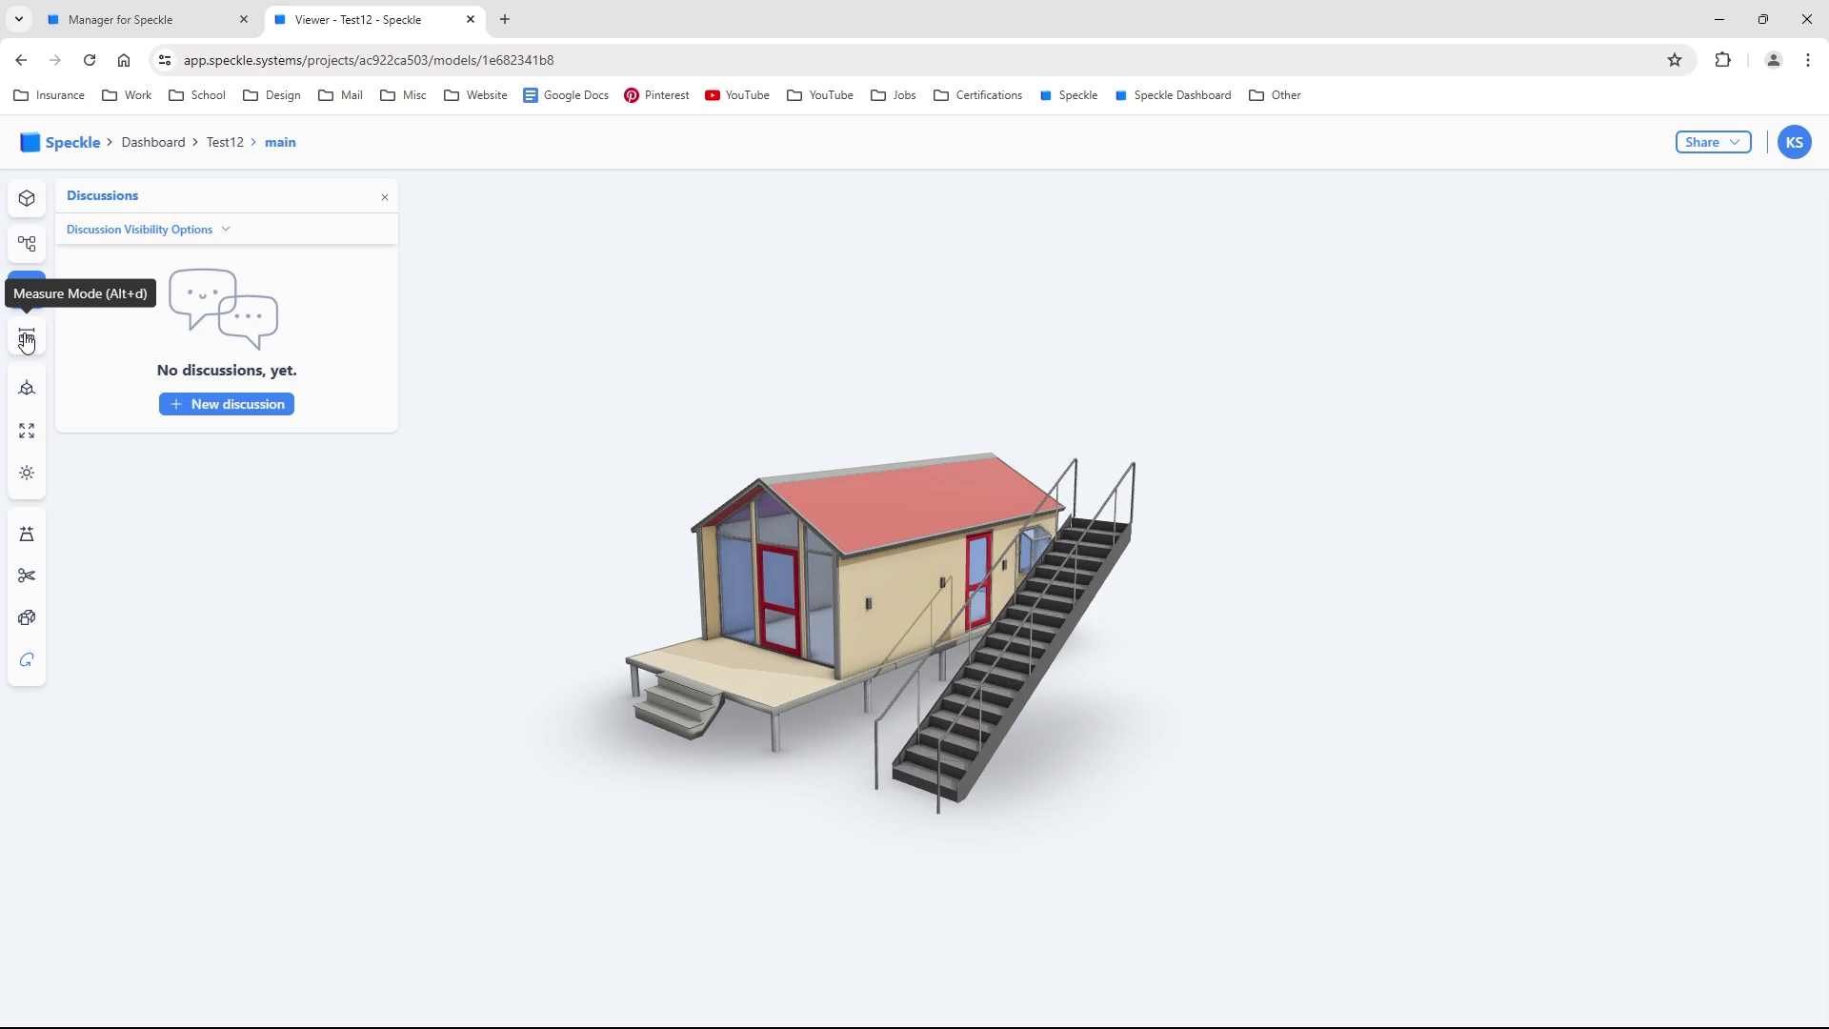
# - Show the model in the Front view and compare orthographic with perspective projection
pyautogui.click(27, 387)
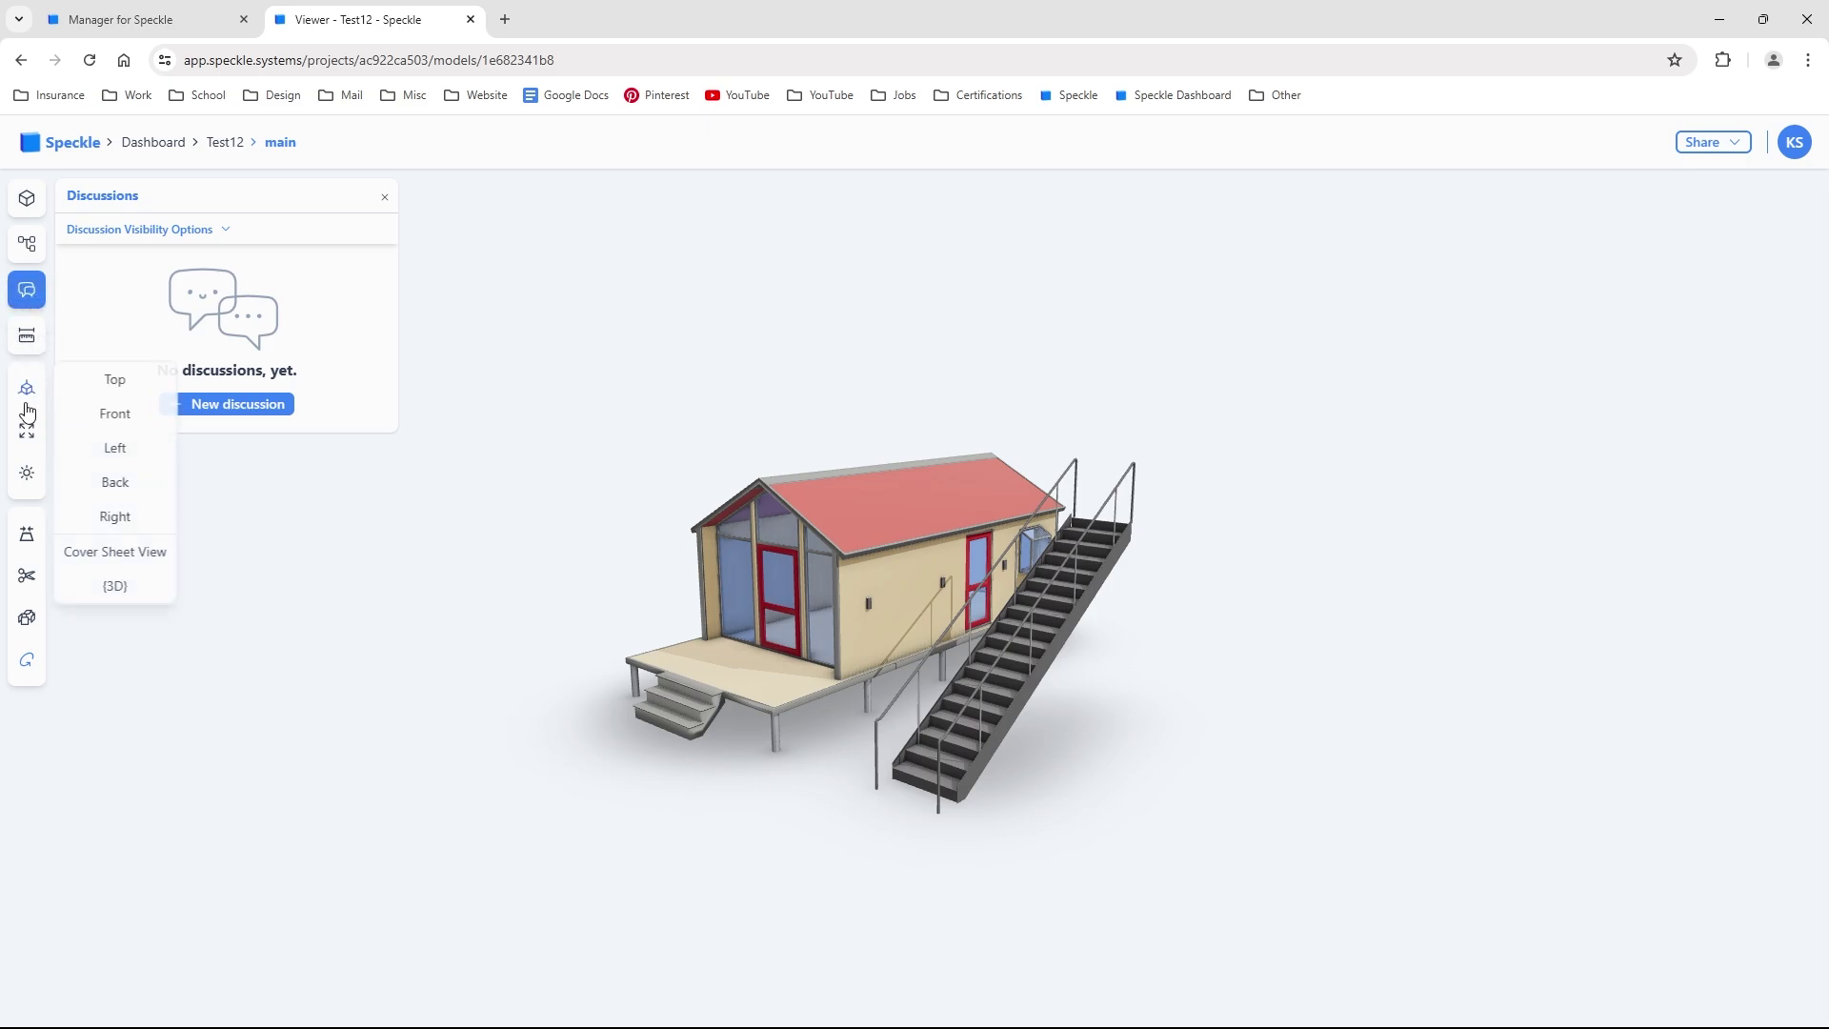
pyautogui.click(111, 413)
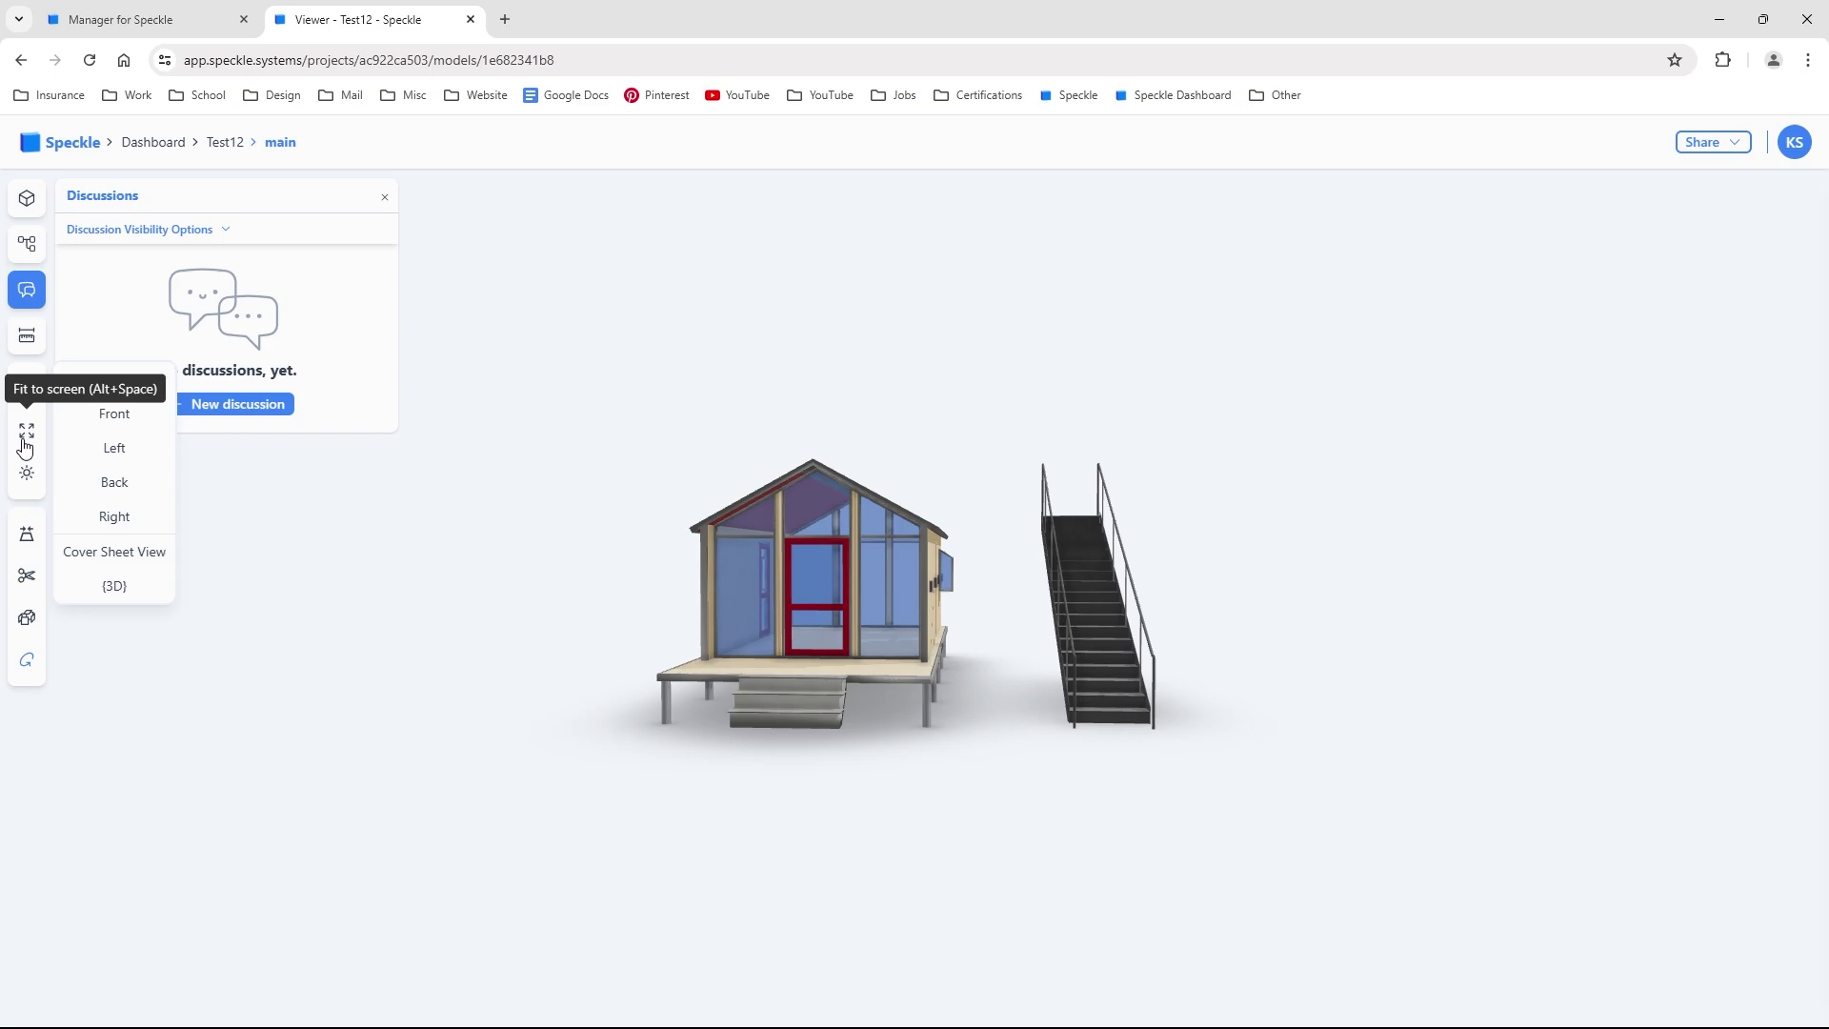
pyautogui.click(25, 476)
pyautogui.click(26, 545)
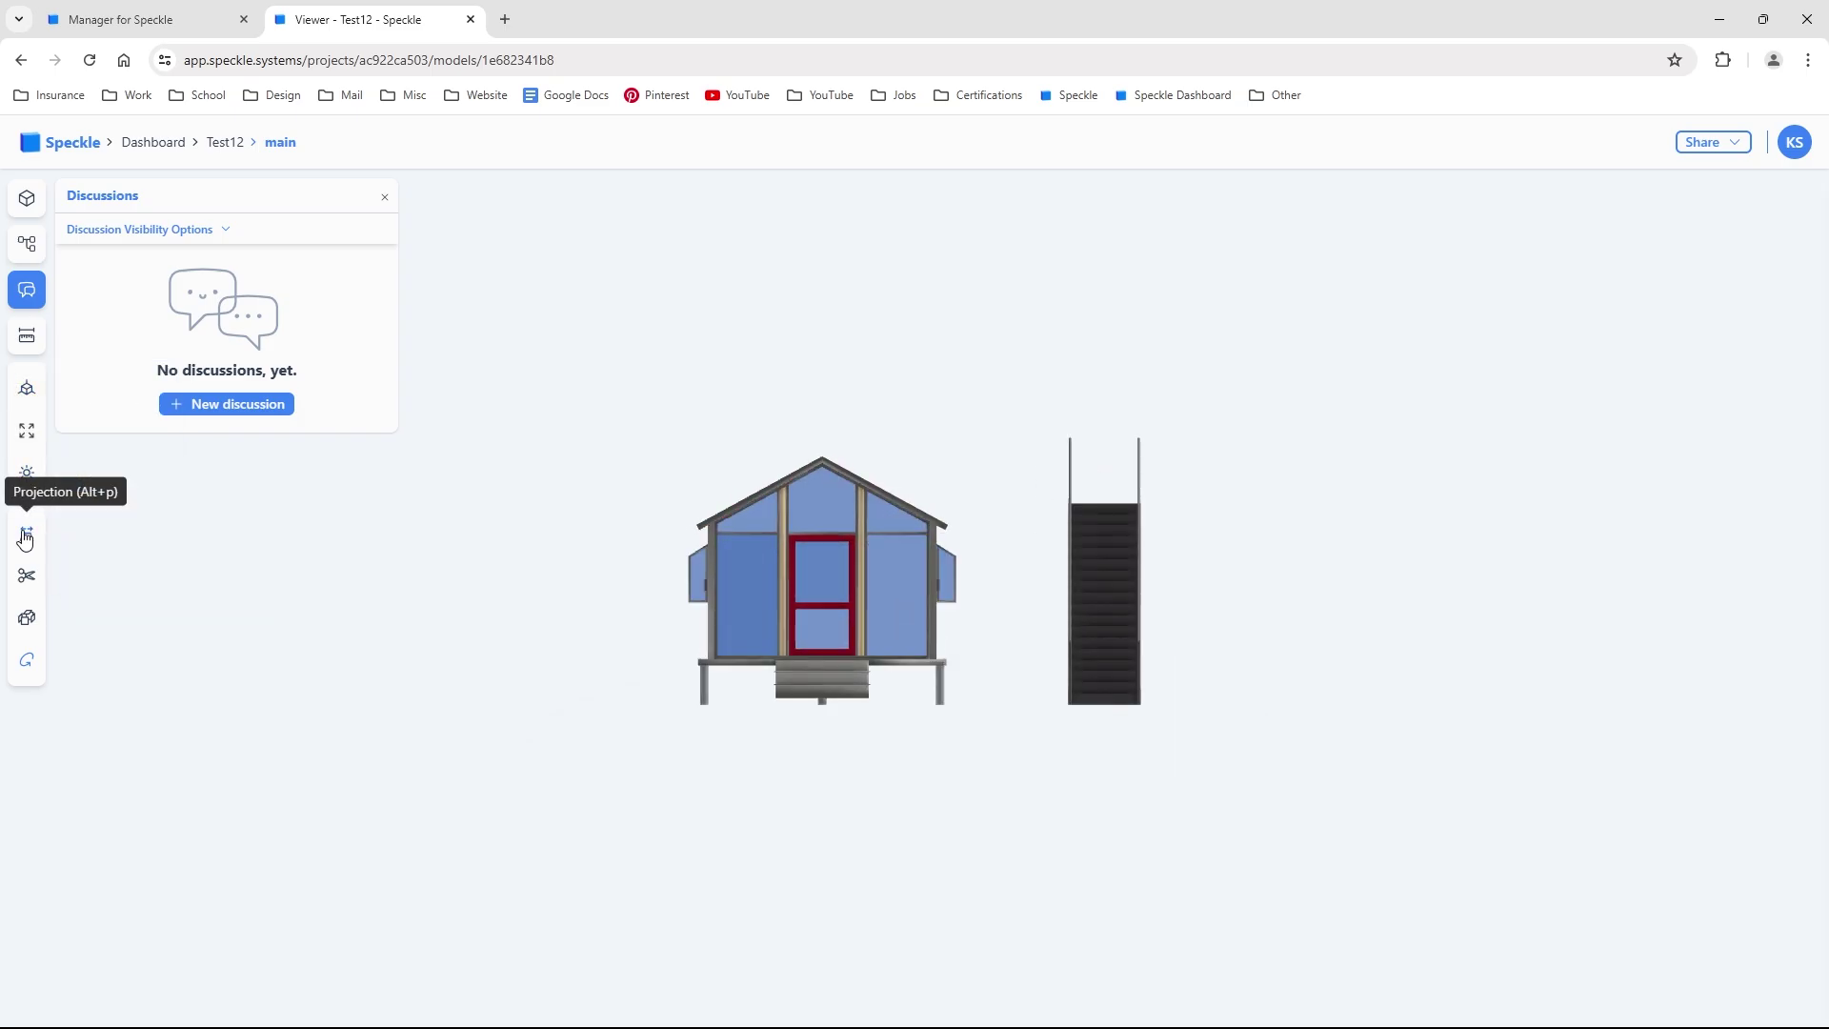
pyautogui.click(25, 549)
# - Enable the section box around the model and lower its top face slightly to cut the house and stair
pyautogui.click(26, 575)
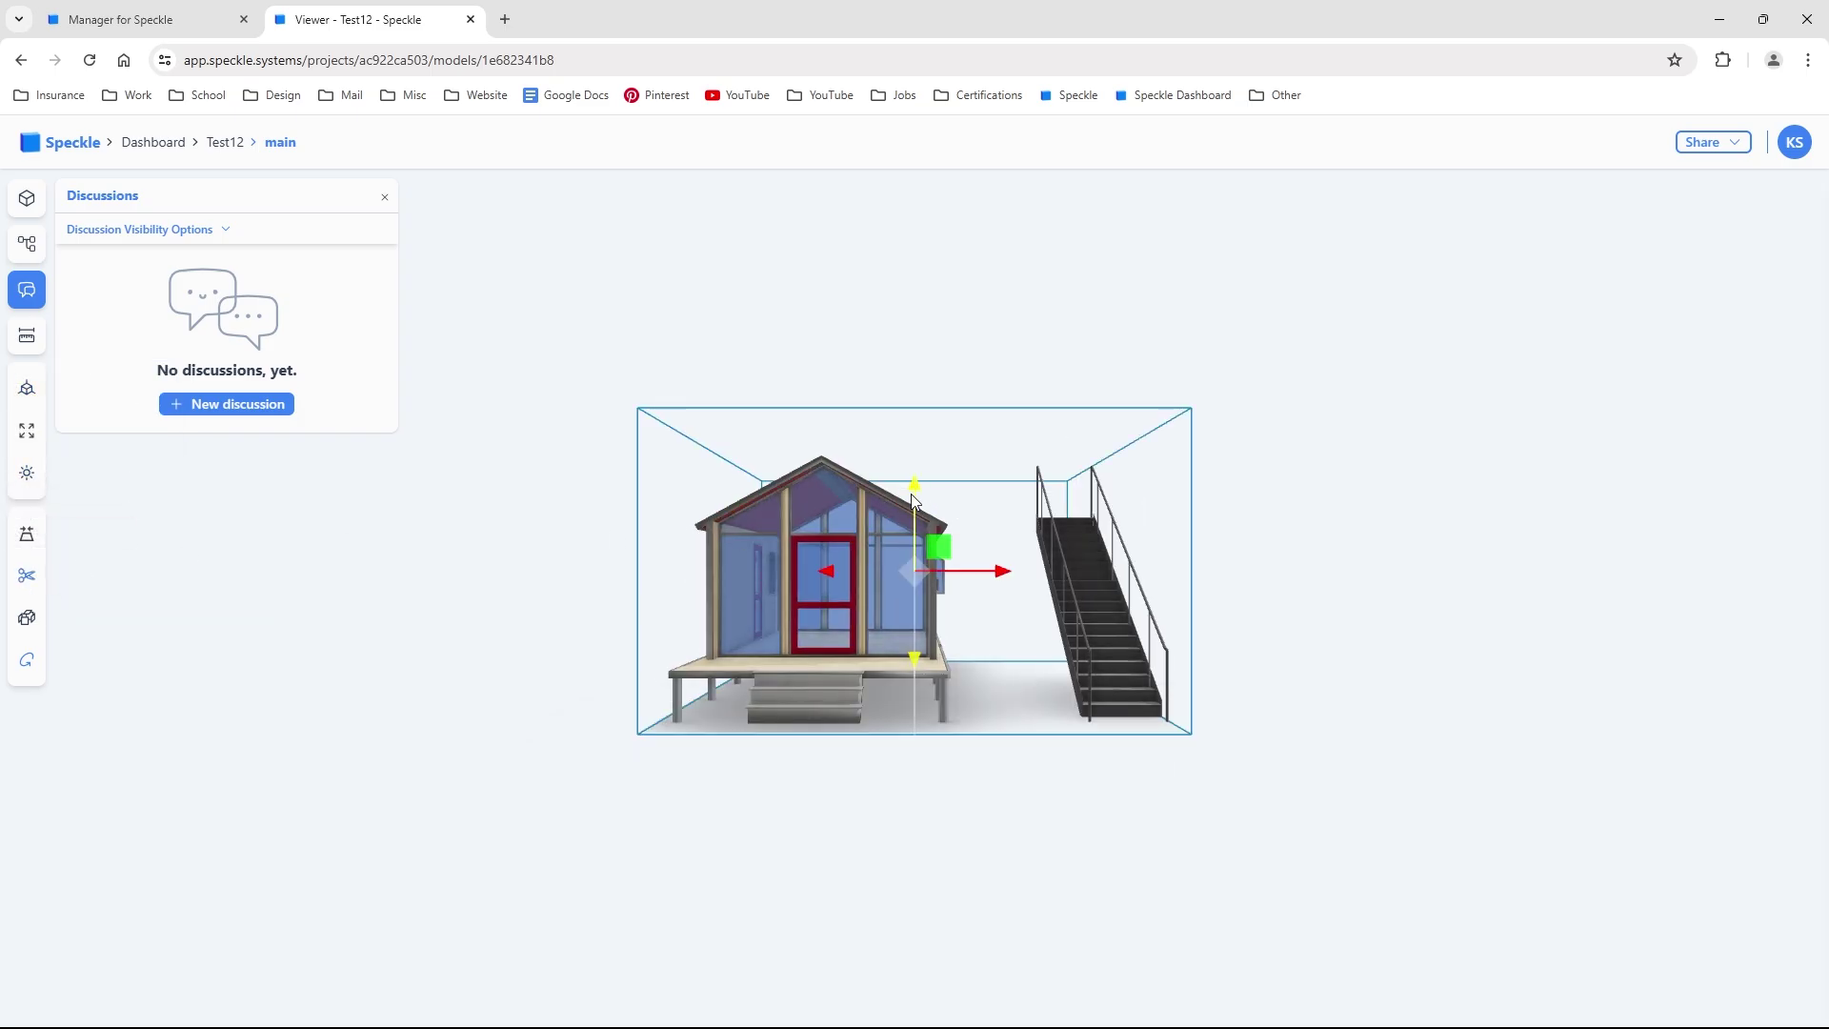
pyautogui.moveTo(910, 486)
pyautogui.mouseDown()
pyautogui.moveTo(904, 609)
pyautogui.moveTo(971, 574)
pyautogui.moveTo(973, 524)
pyautogui.moveTo(978, 544)
pyautogui.moveTo(910, 505)
pyautogui.moveTo(911, 478)
pyautogui.moveTo(911, 511)
pyautogui.mouseUp()
pyautogui.moveTo(1254, 375); pyautogui.dragTo(1086, 340)
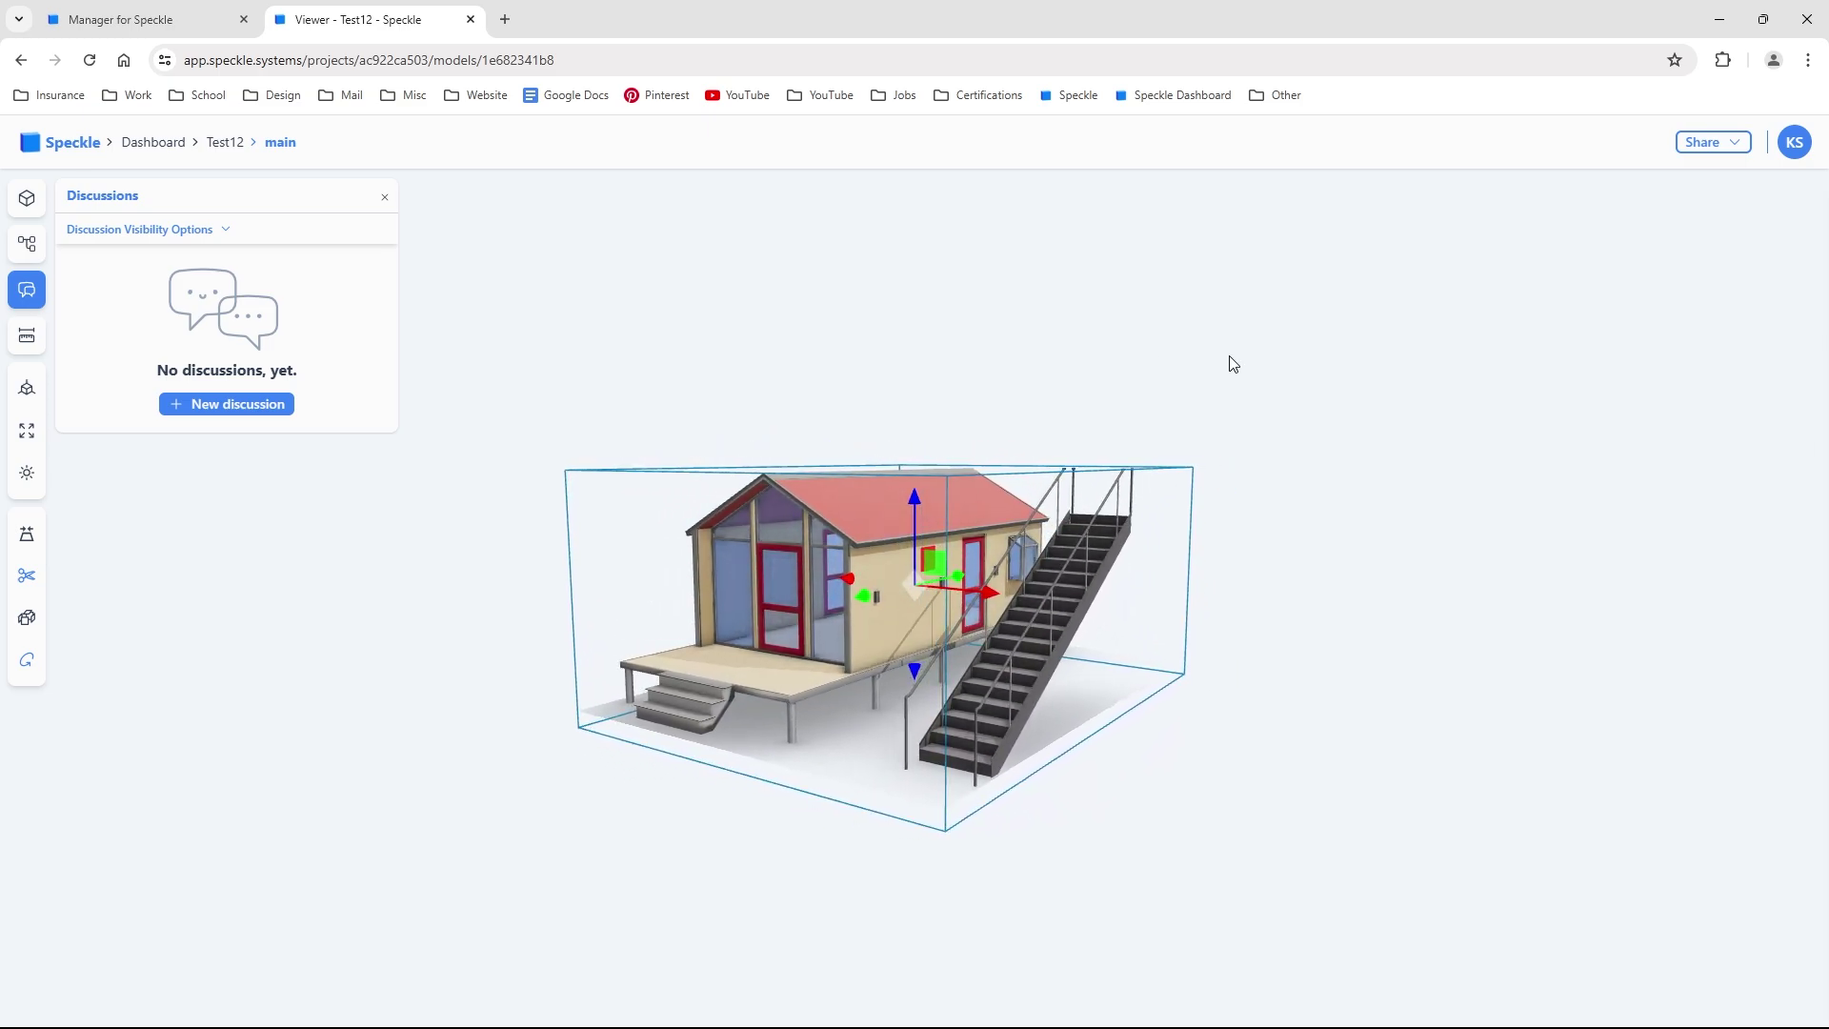